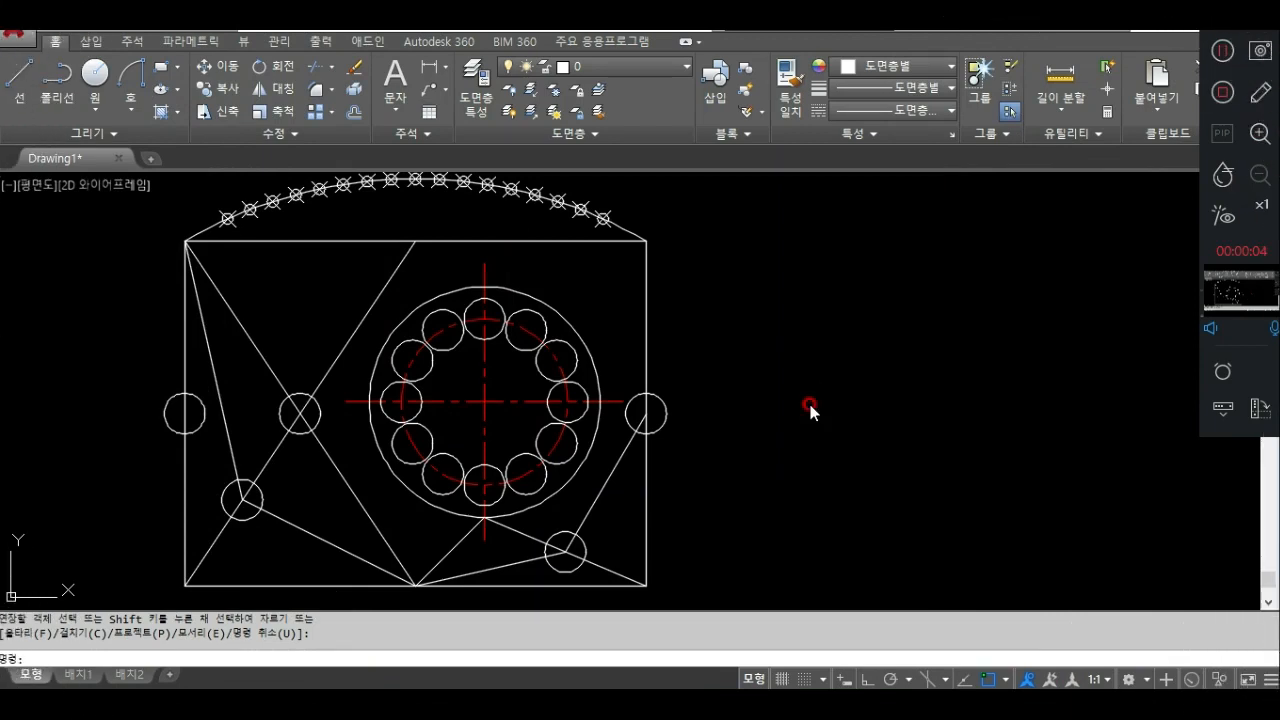
middle_drag(753, 444, 808, 443)
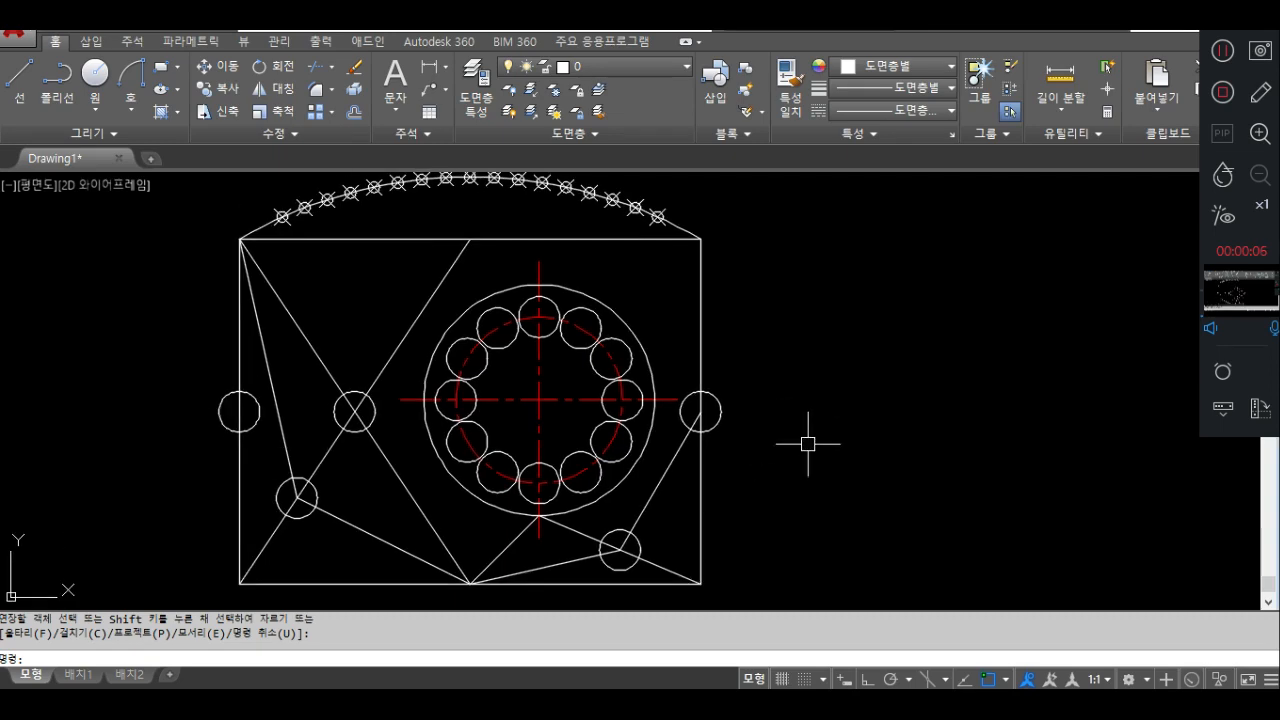
scroll(780, 448, down, 3)
scroll(754, 420, up, 4)
scroll(766, 437, down, 1)
middle_drag(822, 450, 820, 449)
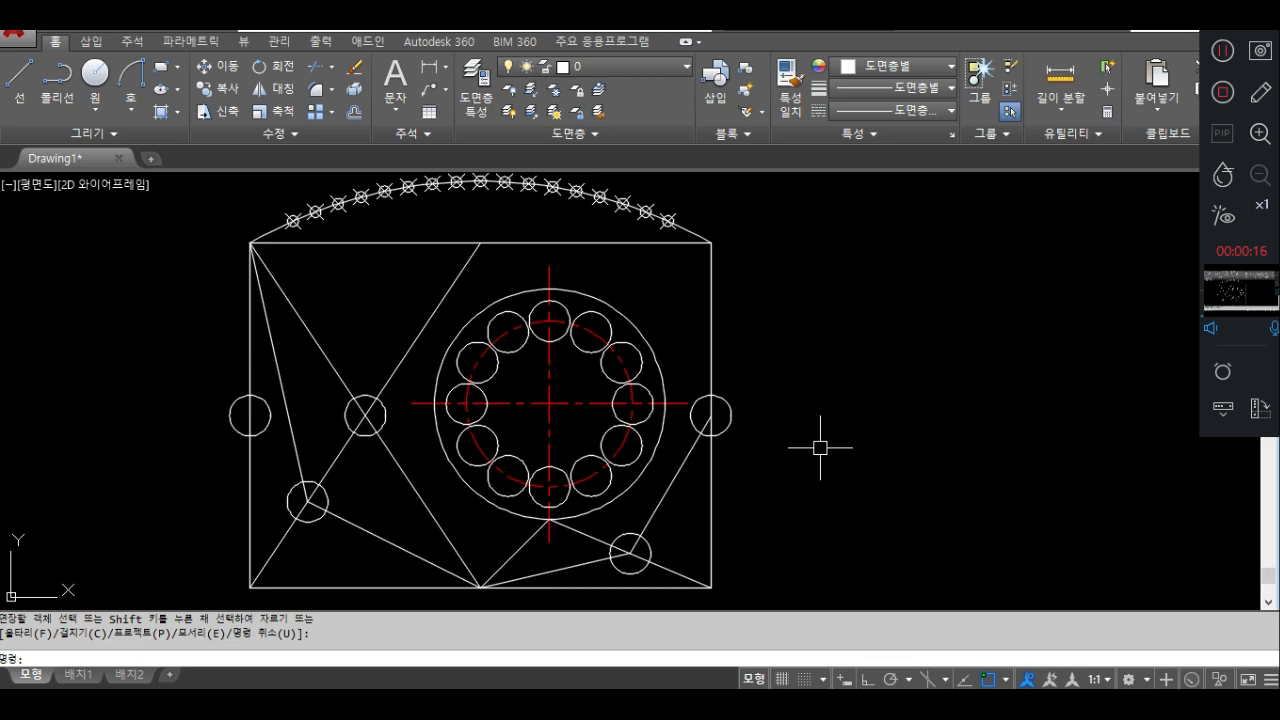
mouse_move(827, 460)
middle_down()
mouse_move(803, 449)
mouse_move(782, 467)
middle_up()
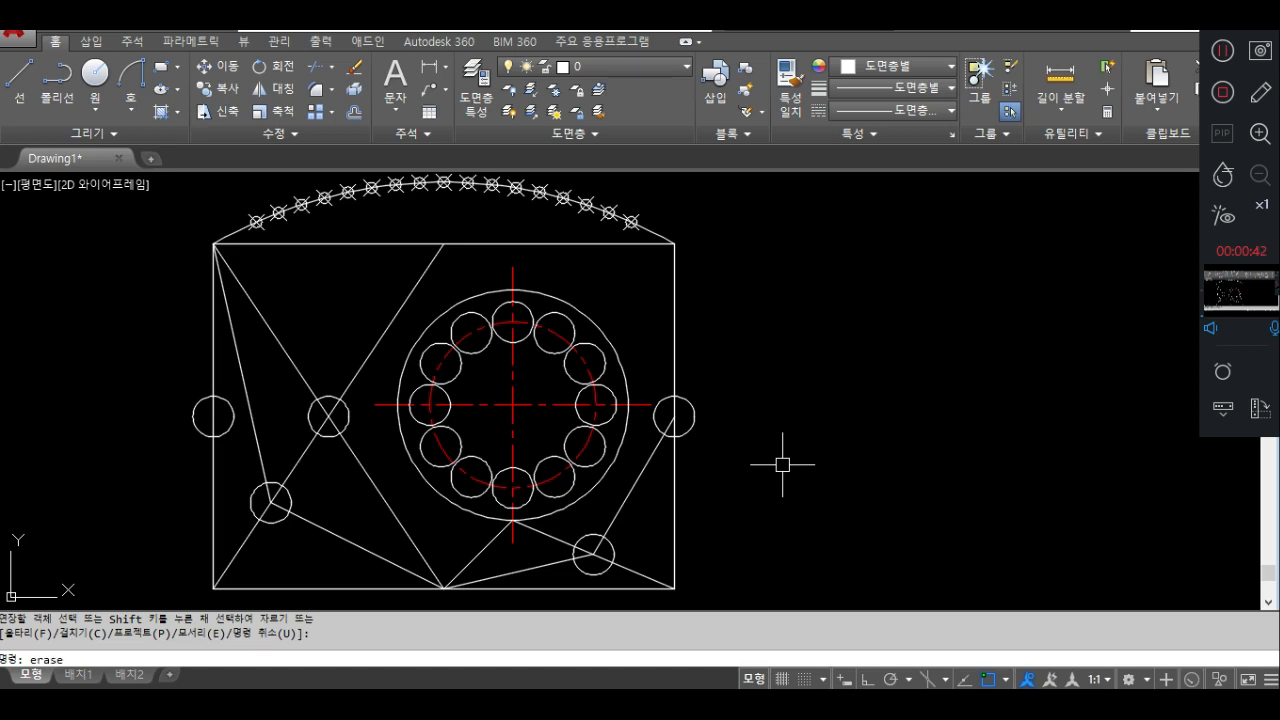
Start the Erase command and mark its object selection prompt with the screen annotation pen
key(Return)
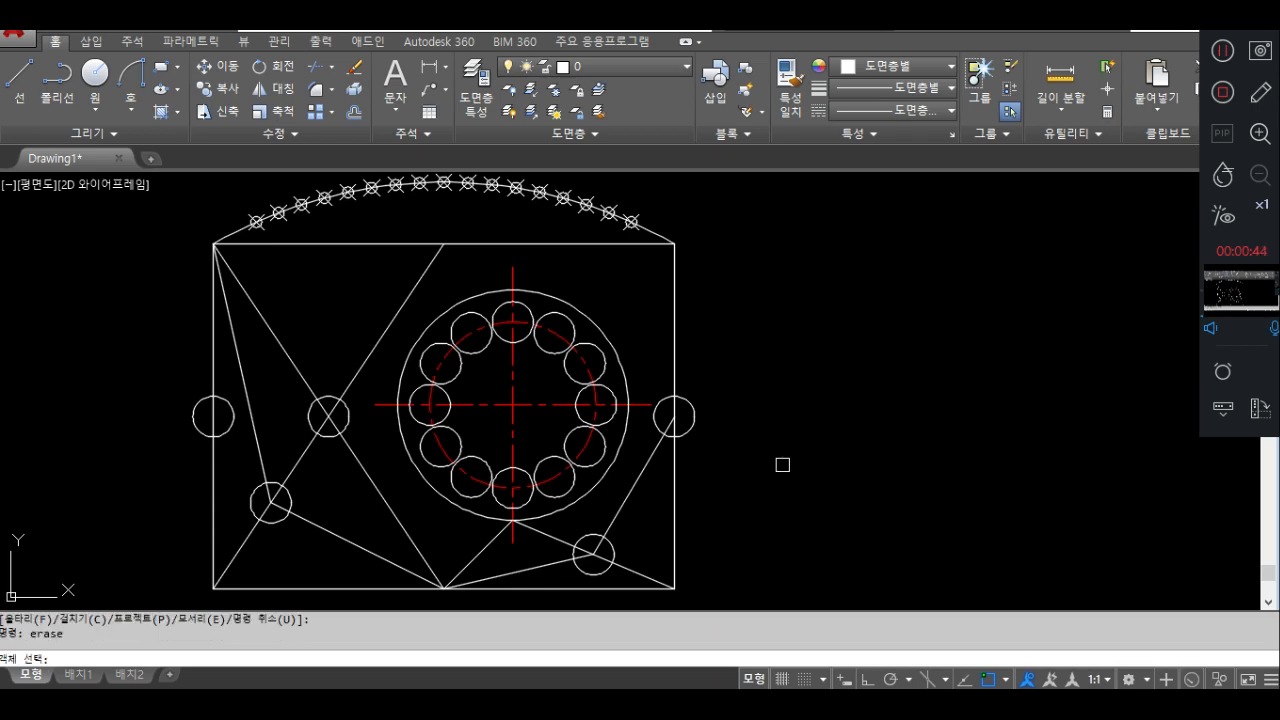
click(1255, 100)
click(68, 657)
click(62, 632)
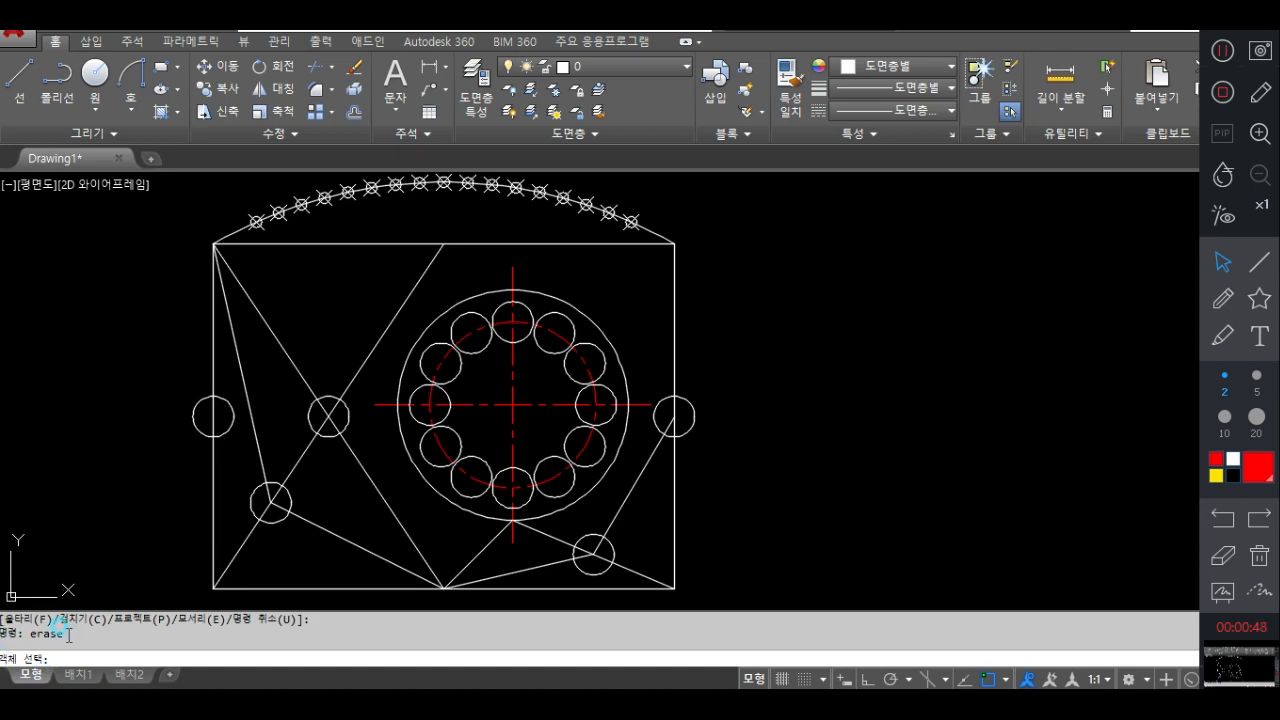
click(1227, 308)
mouse_move(42, 660)
mouse_down()
mouse_move(3, 665)
mouse_move(60, 635)
mouse_move(24, 665)
mouse_up()
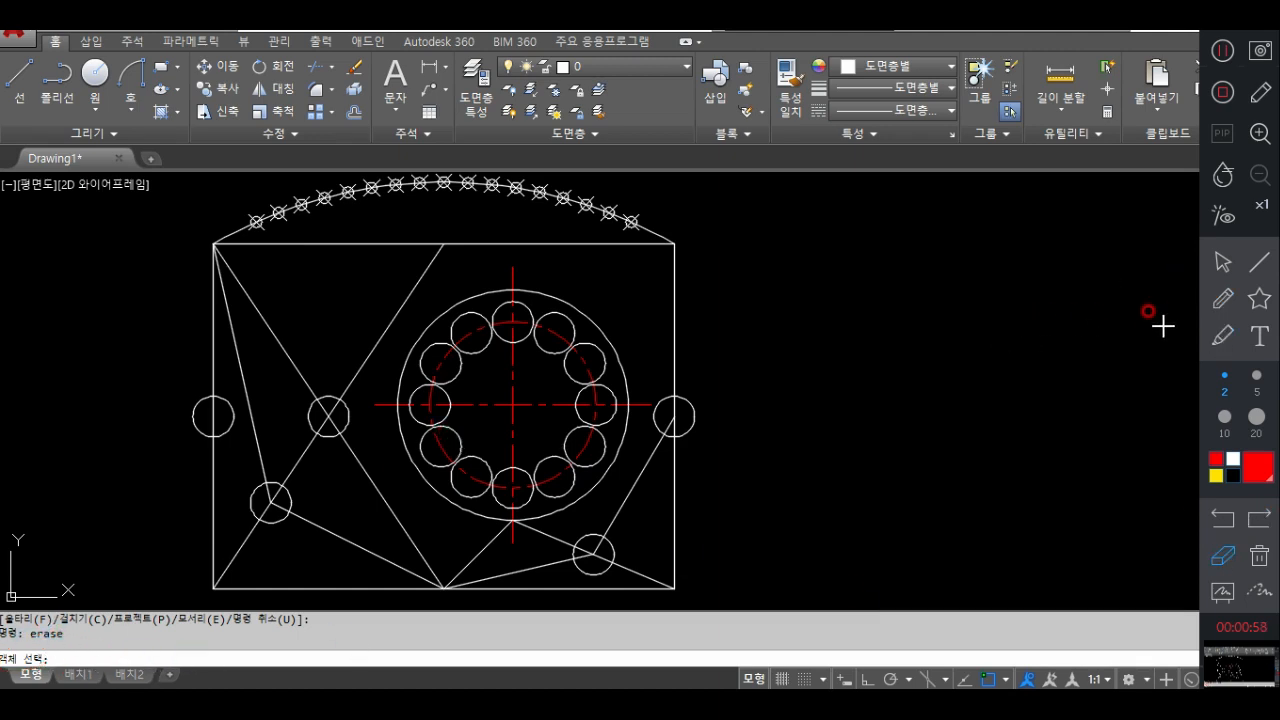
Tick three circles with the red annotation pen and write "object pointing" beside the drawing
click(1218, 302)
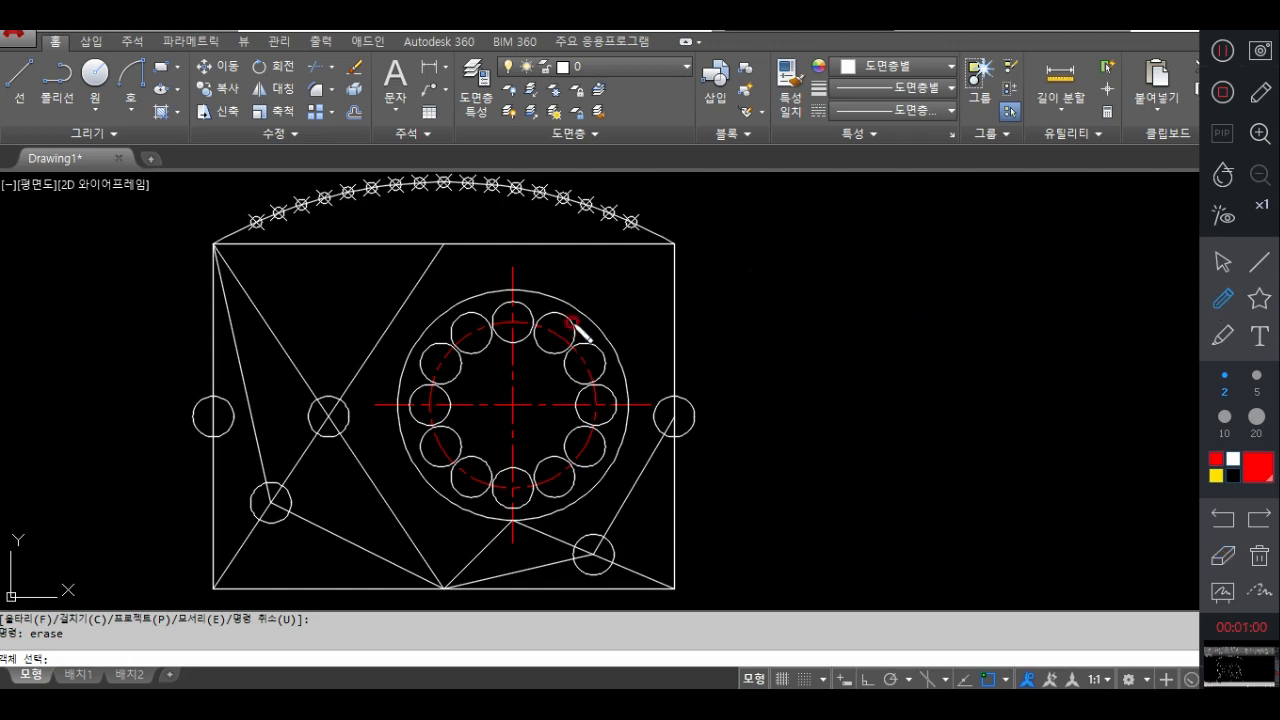
drag(560, 322, 582, 310)
drag(660, 403, 678, 393)
drag(583, 530, 607, 526)
mouse_move(722, 274)
mouse_down()
mouse_move(707, 302)
mouse_move(773, 292)
mouse_move(797, 314)
mouse_move(862, 284)
mouse_move(893, 340)
mouse_move(960, 291)
mouse_move(986, 294)
mouse_move(985, 270)
mouse_move(1015, 287)
mouse_move(1037, 271)
mouse_move(1080, 297)
mouse_move(1076, 277)
mouse_move(1117, 286)
mouse_move(1137, 309)
mouse_move(1170, 292)
mouse_up()
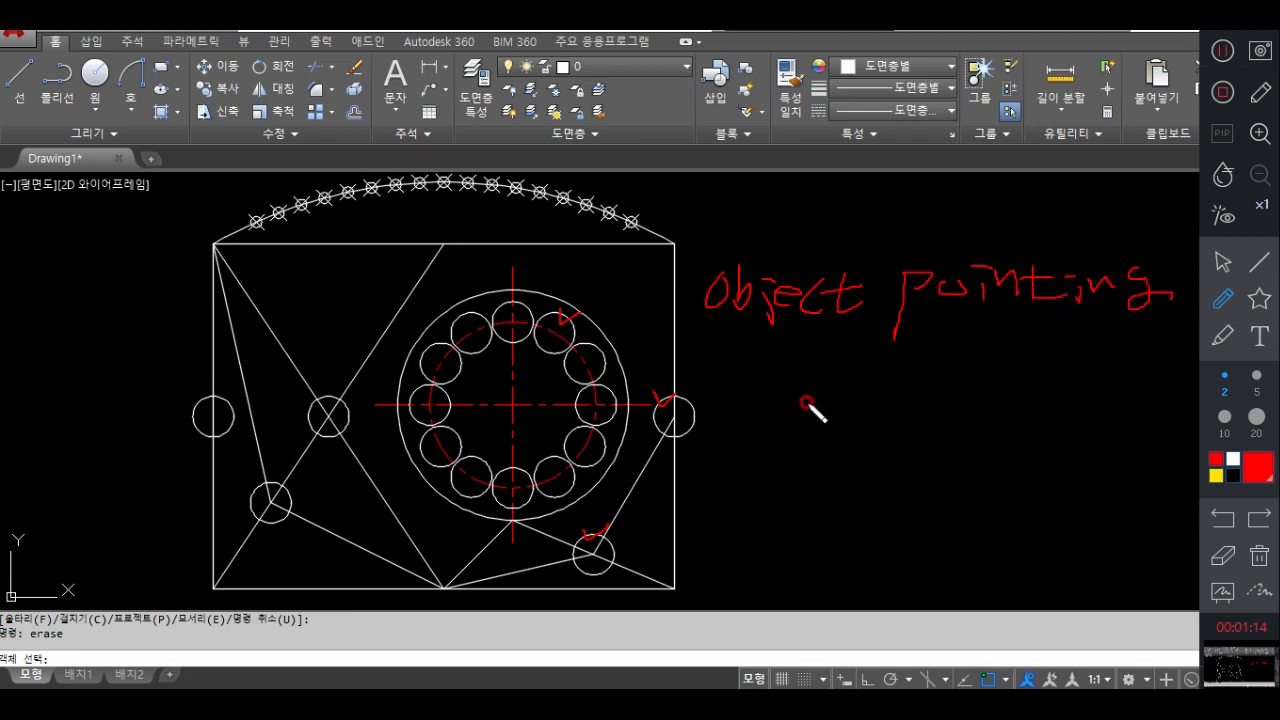
Wipe the tick marks and the "object pointing" note, and return to the normal pointer
click(1222, 555)
mouse_move(1155, 295)
mouse_down()
mouse_move(1138, 264)
mouse_move(957, 251)
mouse_move(818, 265)
mouse_move(663, 318)
mouse_move(566, 316)
mouse_move(586, 529)
mouse_move(600, 528)
mouse_up()
click(1219, 258)
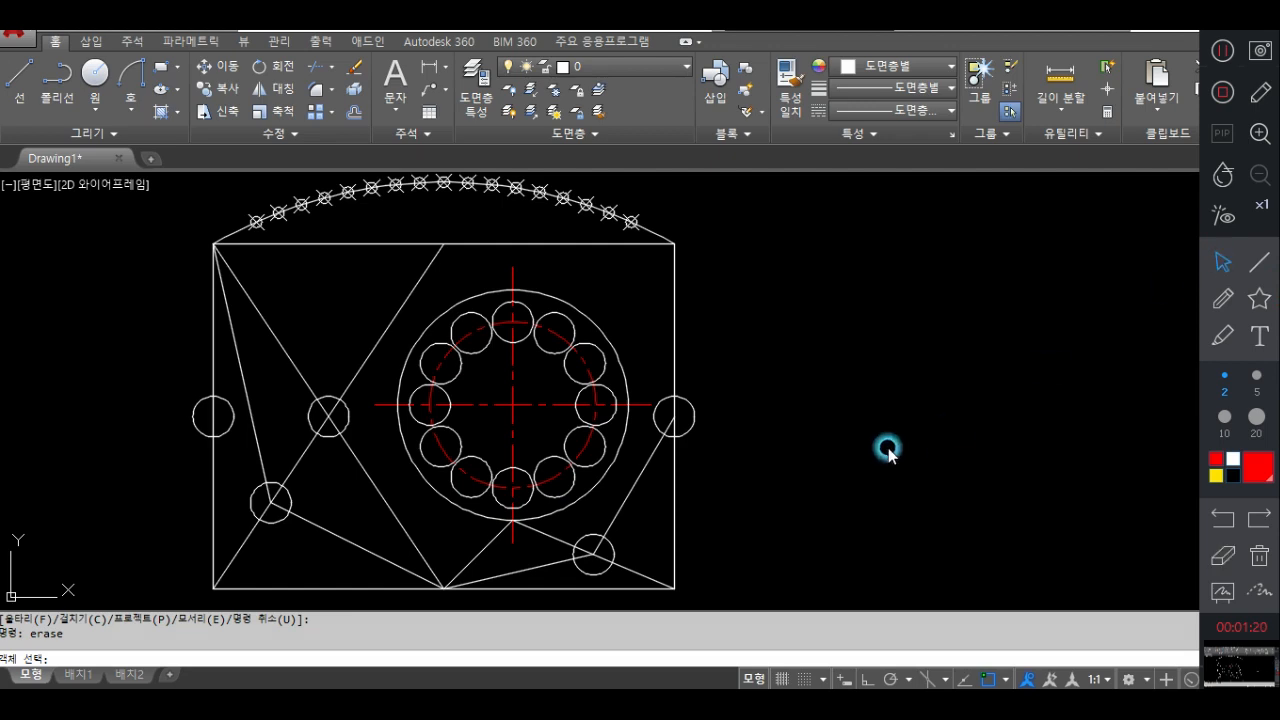
Erase the circle at the diagonals' crossing, the slanted line and the circle on the rectangle's right edge, and undo the erasure
click(349, 411)
click(595, 546)
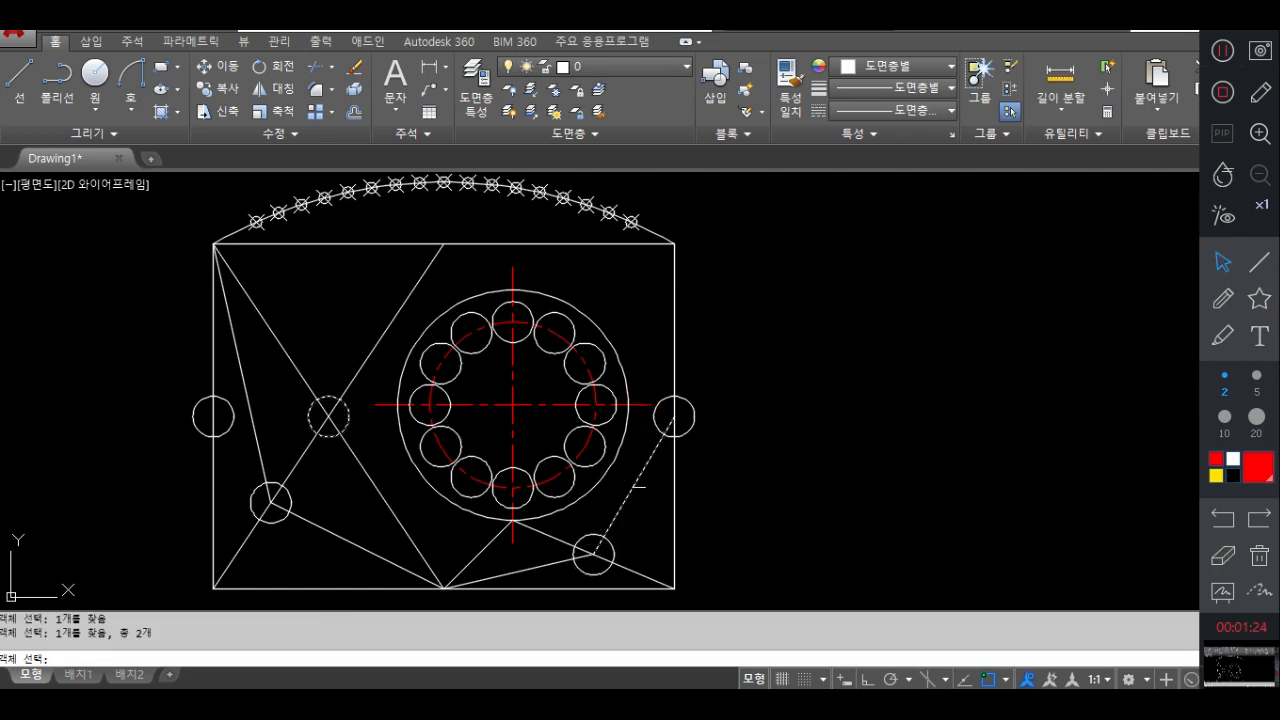
click(668, 398)
key(Return)
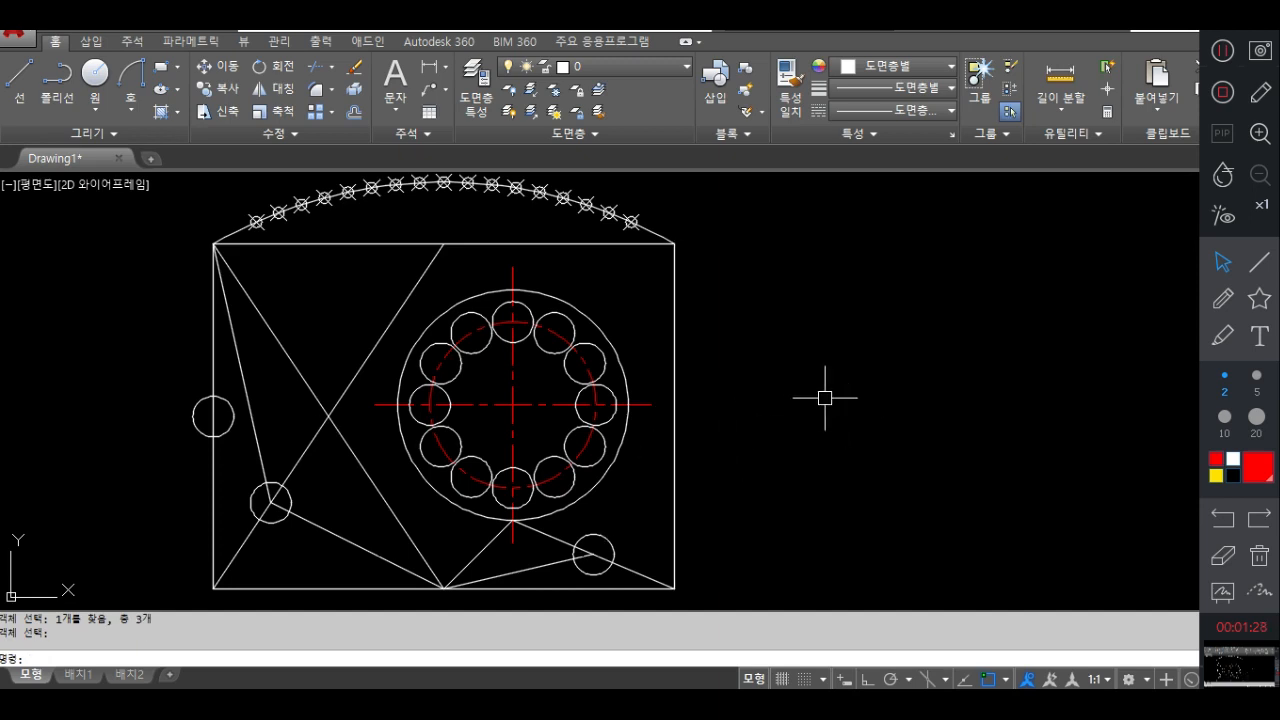
key(ctrl+z)
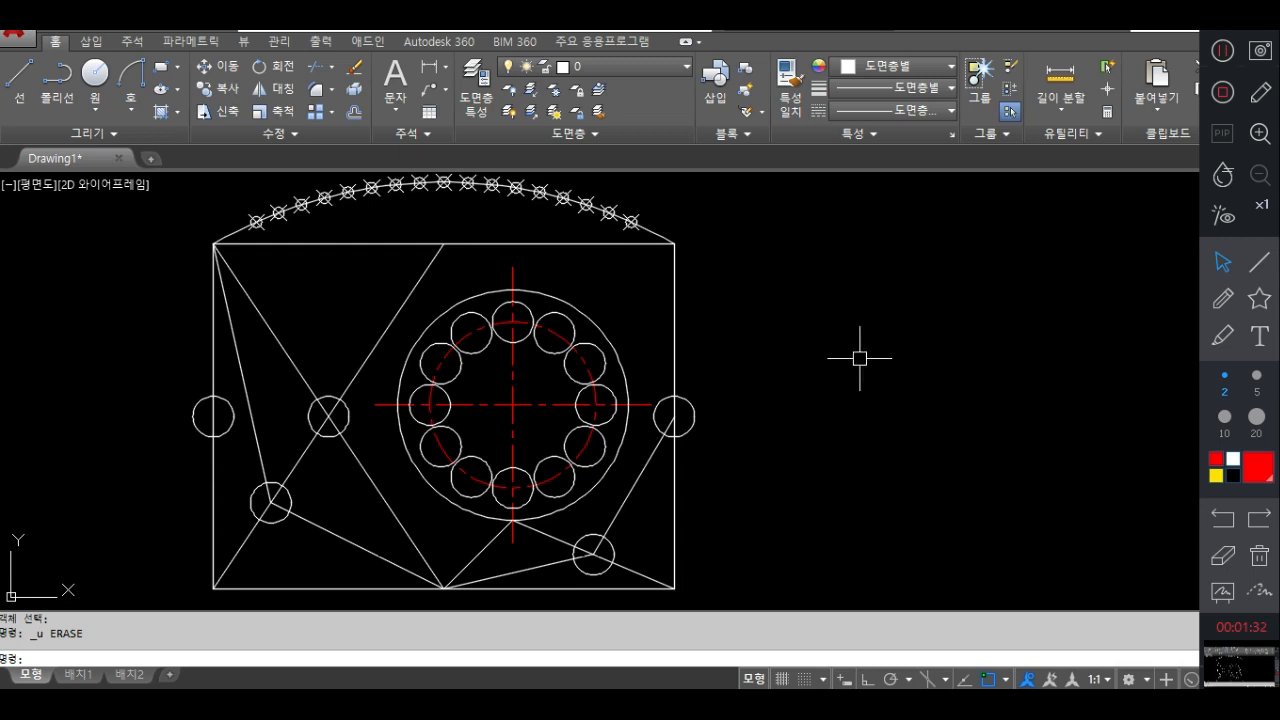
scroll(803, 440, up, 1)
scroll(248, 330, up, 2)
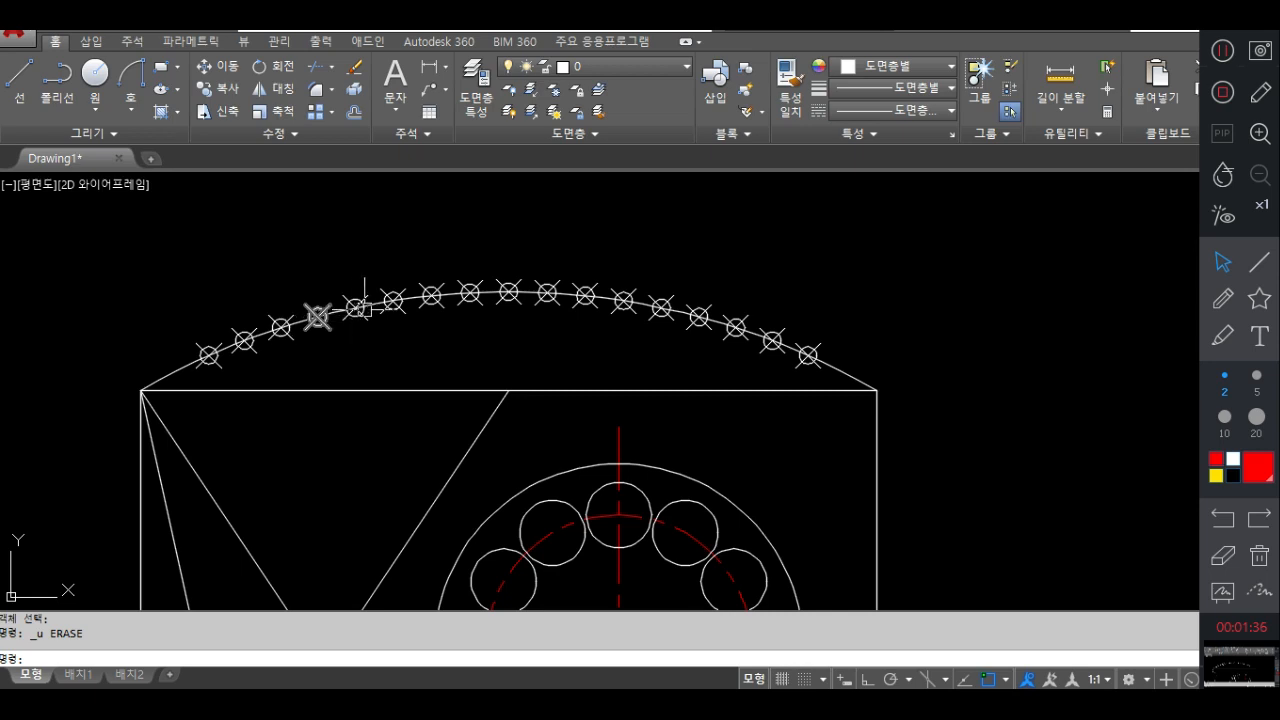
click(844, 372)
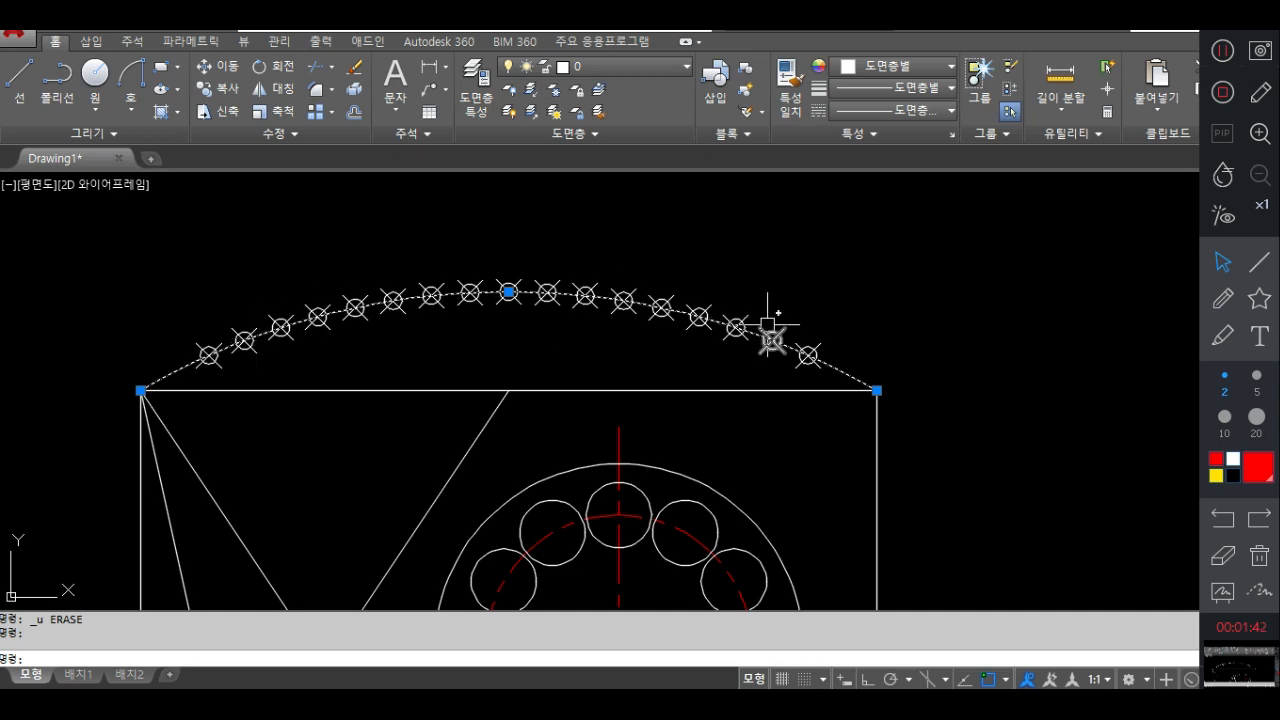
key(Escape)
middle_drag(481, 404, 476, 389)
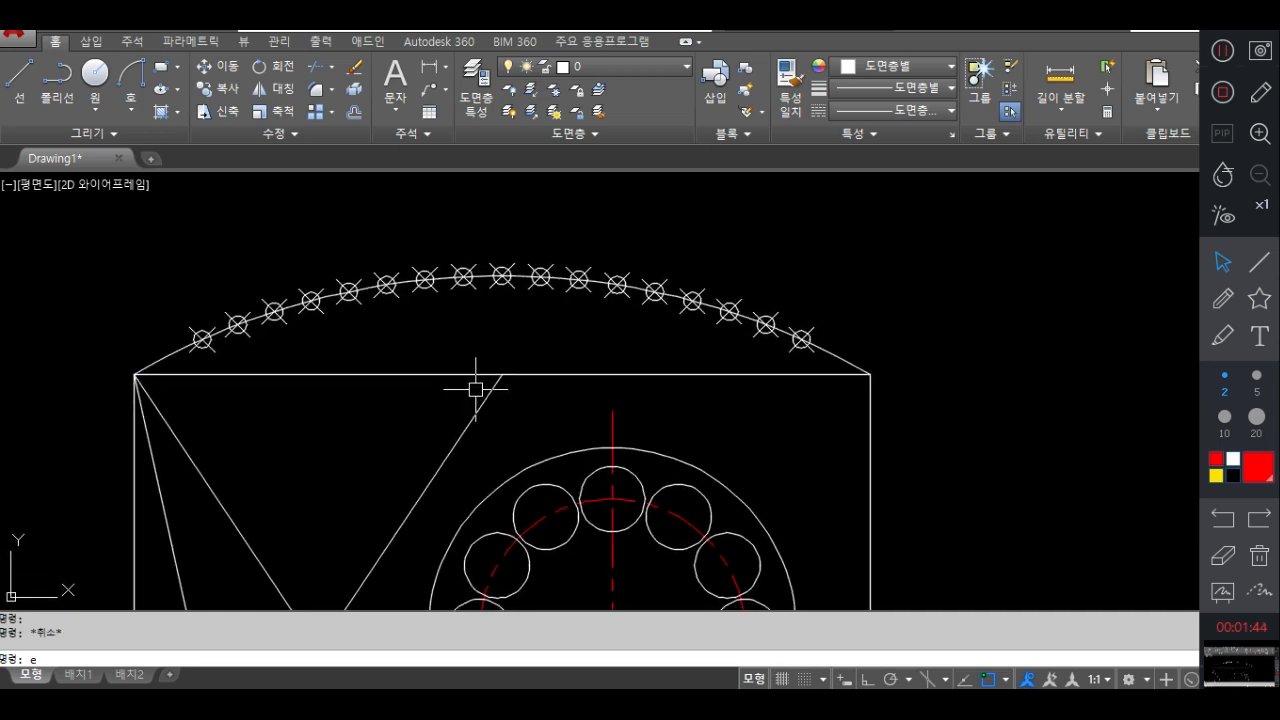
Try to erase the four leftmost markers on the arc by picking them one at a time
key(Return)
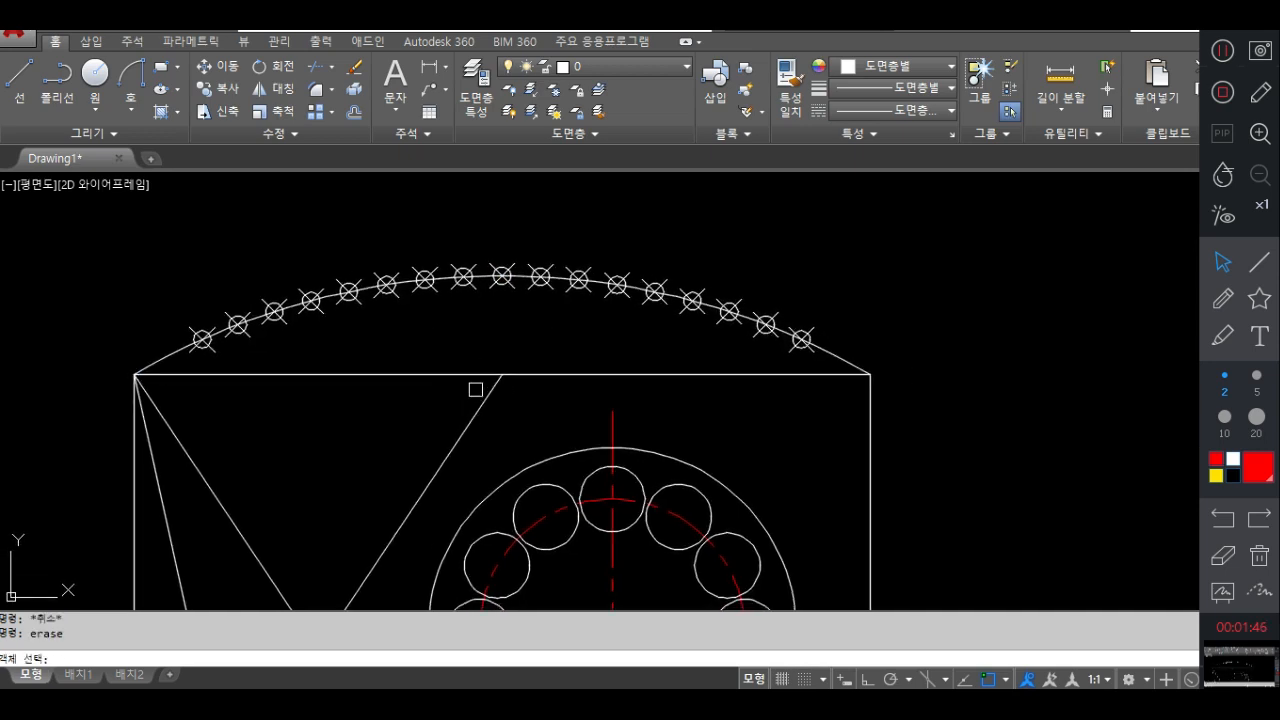
click(204, 340)
click(240, 325)
click(277, 313)
click(311, 301)
key(Escape)
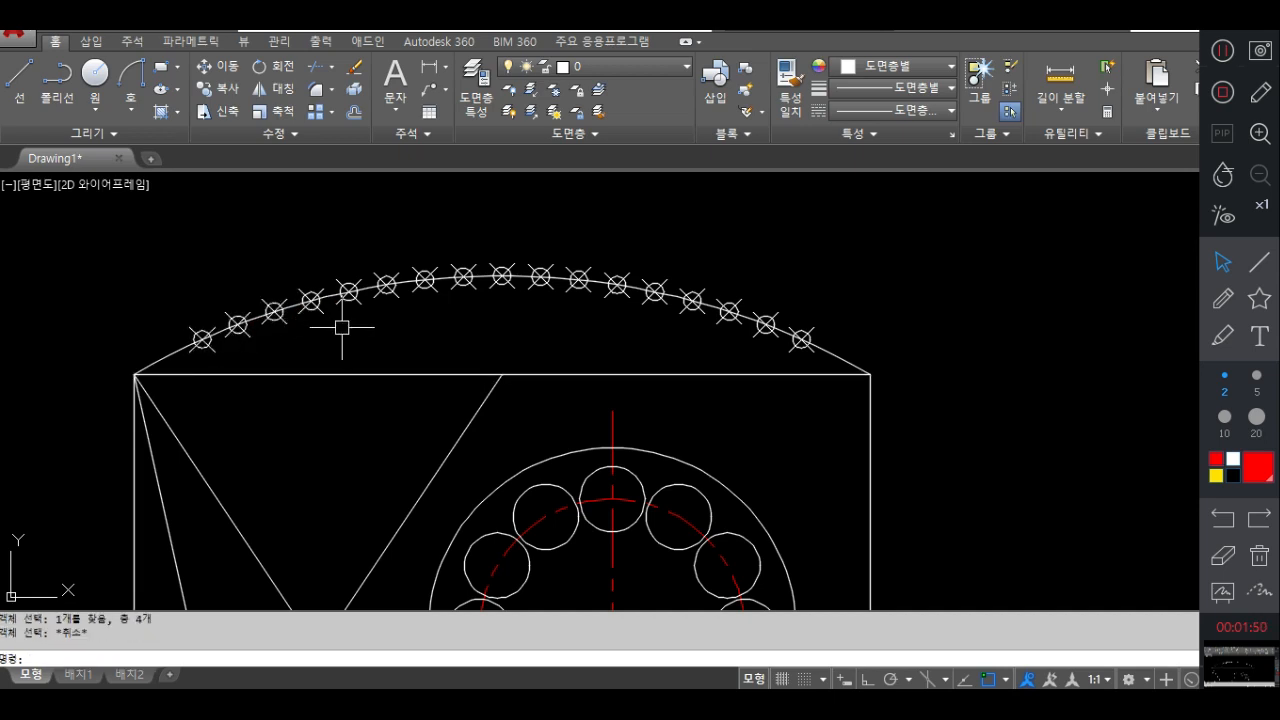
key(Escape)
Write a circled "W" beside the arc with the annotation pen and add pen marks inside the rectangle
click(1222, 298)
mouse_move(899, 268)
mouse_down()
mouse_move(962, 295)
mouse_move(986, 329)
mouse_move(994, 255)
mouse_move(988, 333)
mouse_up()
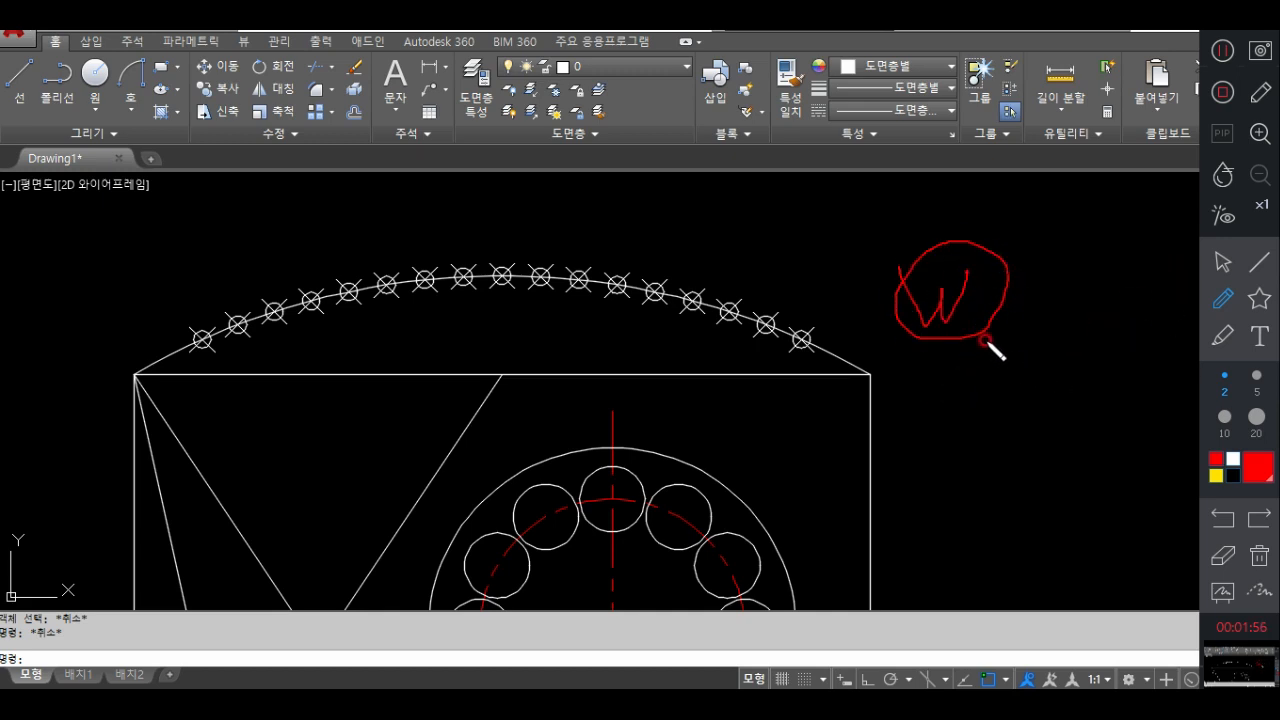
mouse_move(983, 339)
mouse_down()
mouse_move(914, 343)
mouse_move(983, 266)
mouse_move(934, 346)
mouse_move(987, 264)
mouse_up()
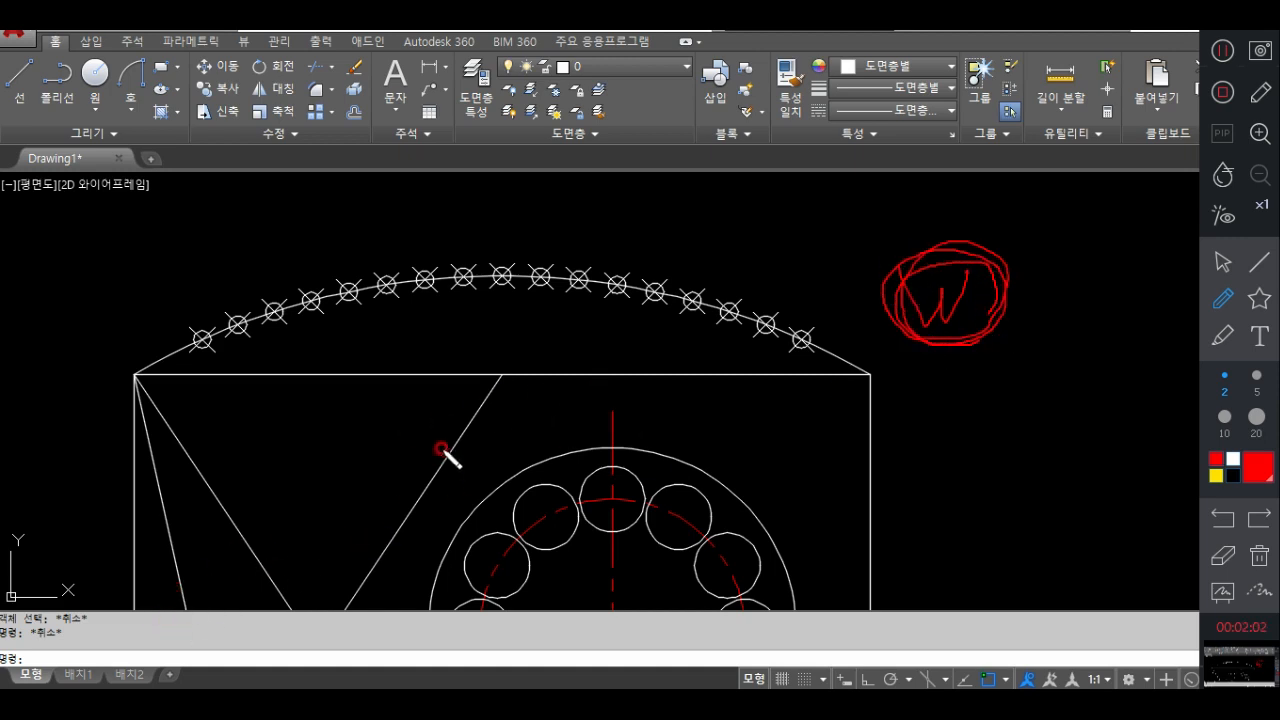
mouse_move(346, 418)
mouse_down()
mouse_move(334, 462)
mouse_move(571, 423)
mouse_move(606, 451)
mouse_move(660, 431)
mouse_move(756, 461)
mouse_up()
mouse_move(862, 424)
mouse_down()
mouse_move(851, 420)
mouse_move(887, 466)
mouse_move(651, 443)
mouse_move(430, 443)
mouse_up()
click(786, 432)
click(787, 463)
Wipe the circled "W" and the pen marks below the arc, and return to the normal pointer
click(1222, 555)
mouse_move(643, 405)
mouse_down()
mouse_move(766, 423)
mouse_move(766, 449)
mouse_move(426, 409)
mouse_move(890, 294)
mouse_up()
click(1222, 262)
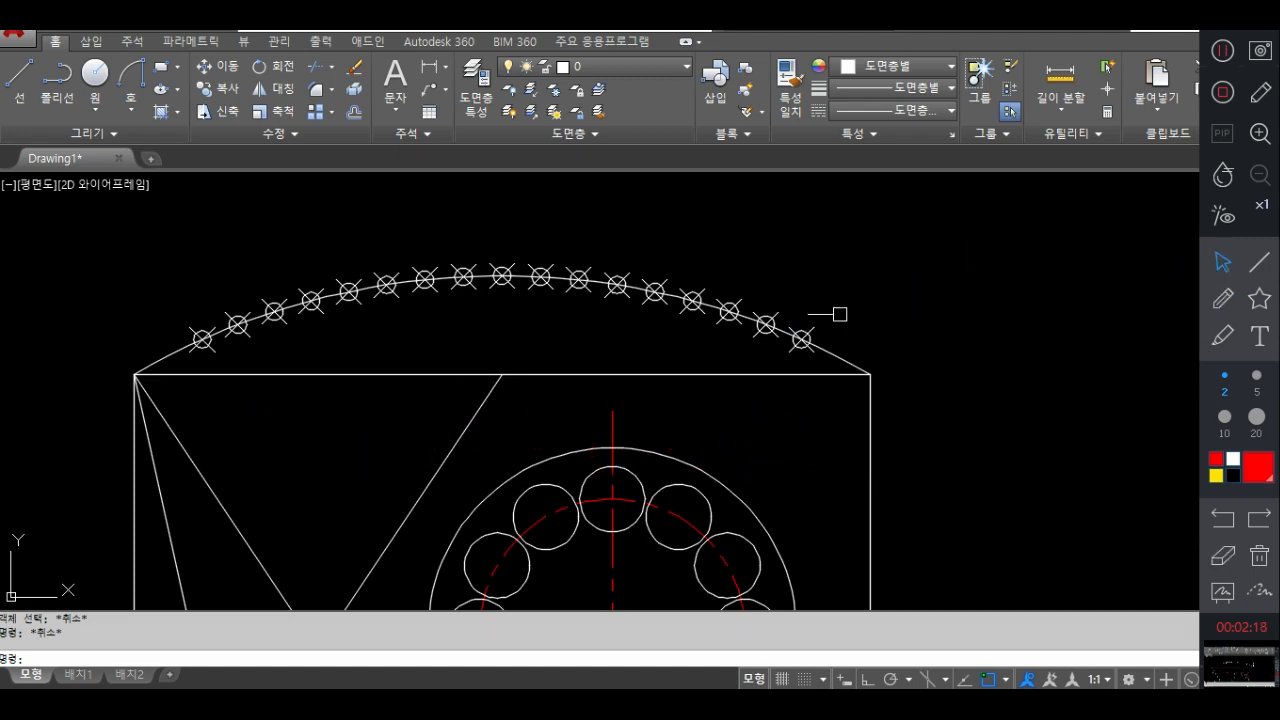
Erase all the markers along the arc using a Window selection around them, and undo the erasure
text(er)
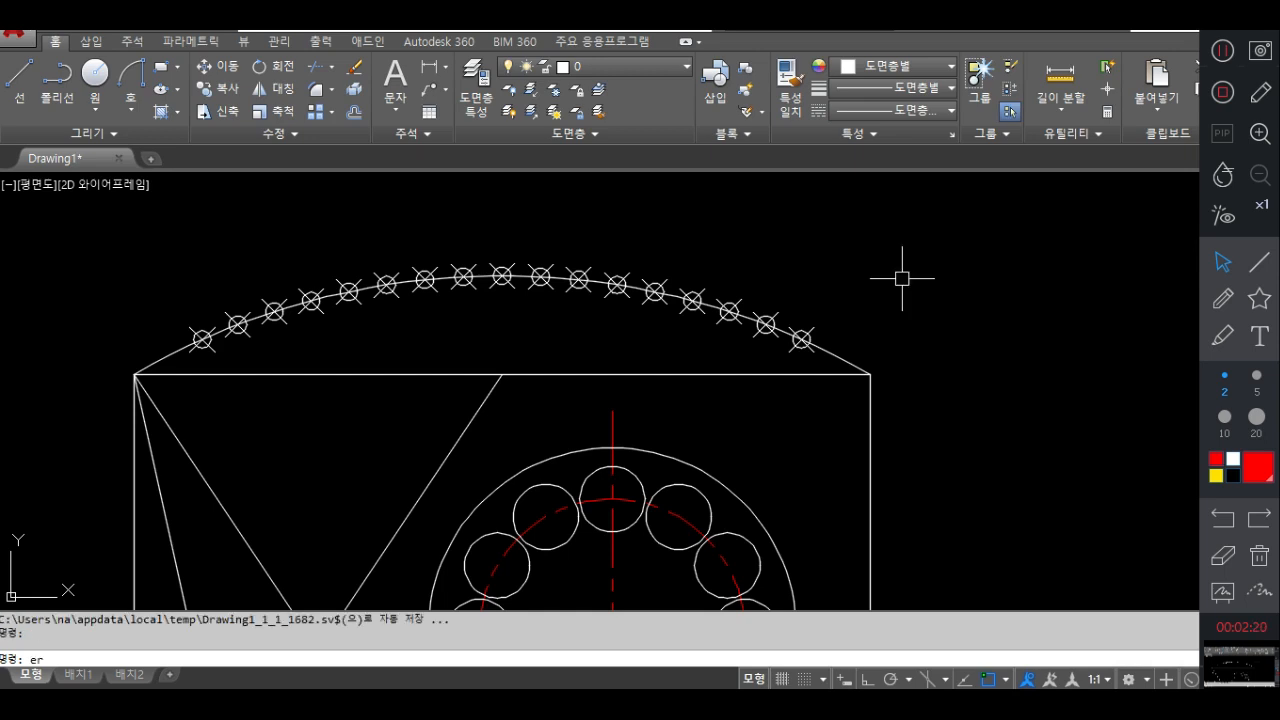
text(ase)
key(Return)
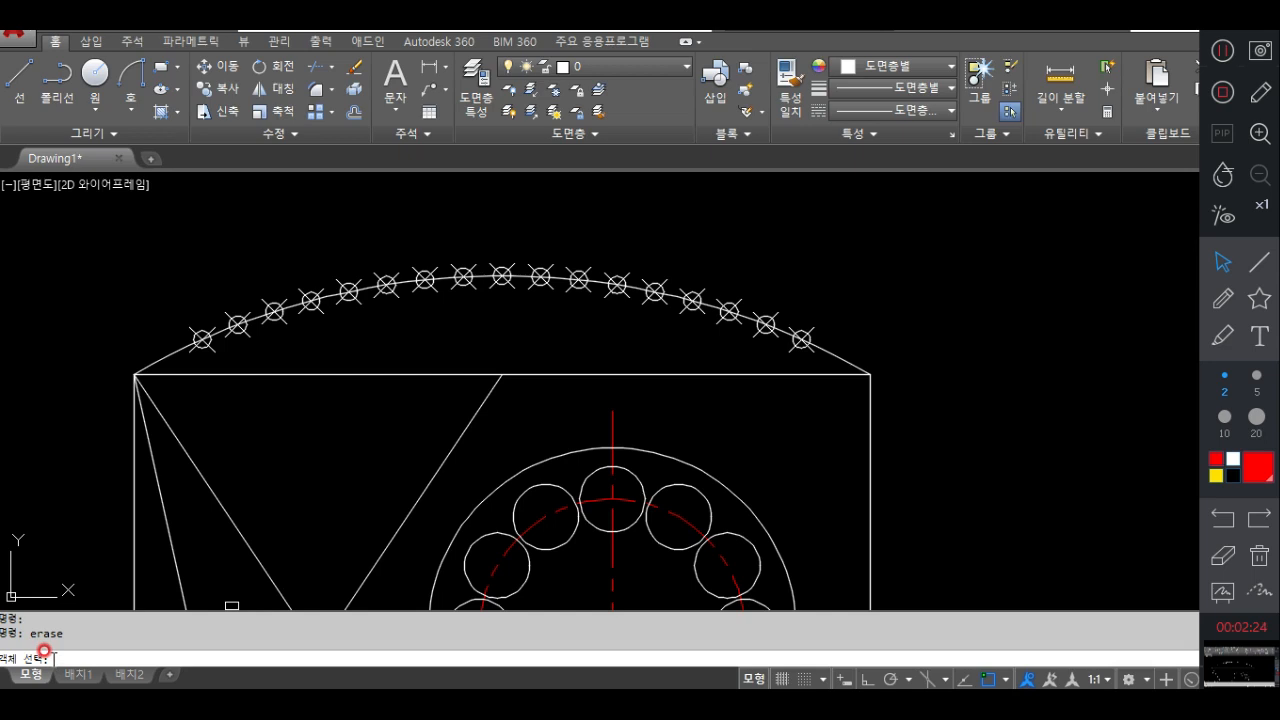
key(Return)
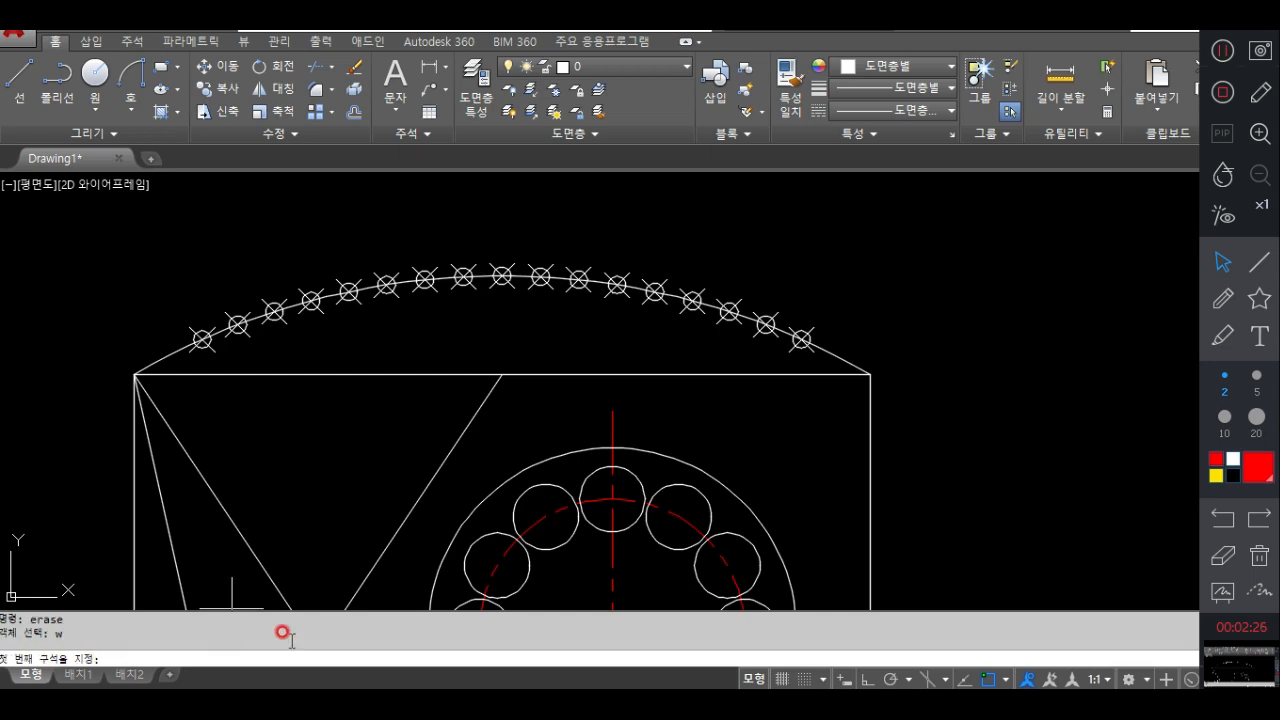
click(159, 233)
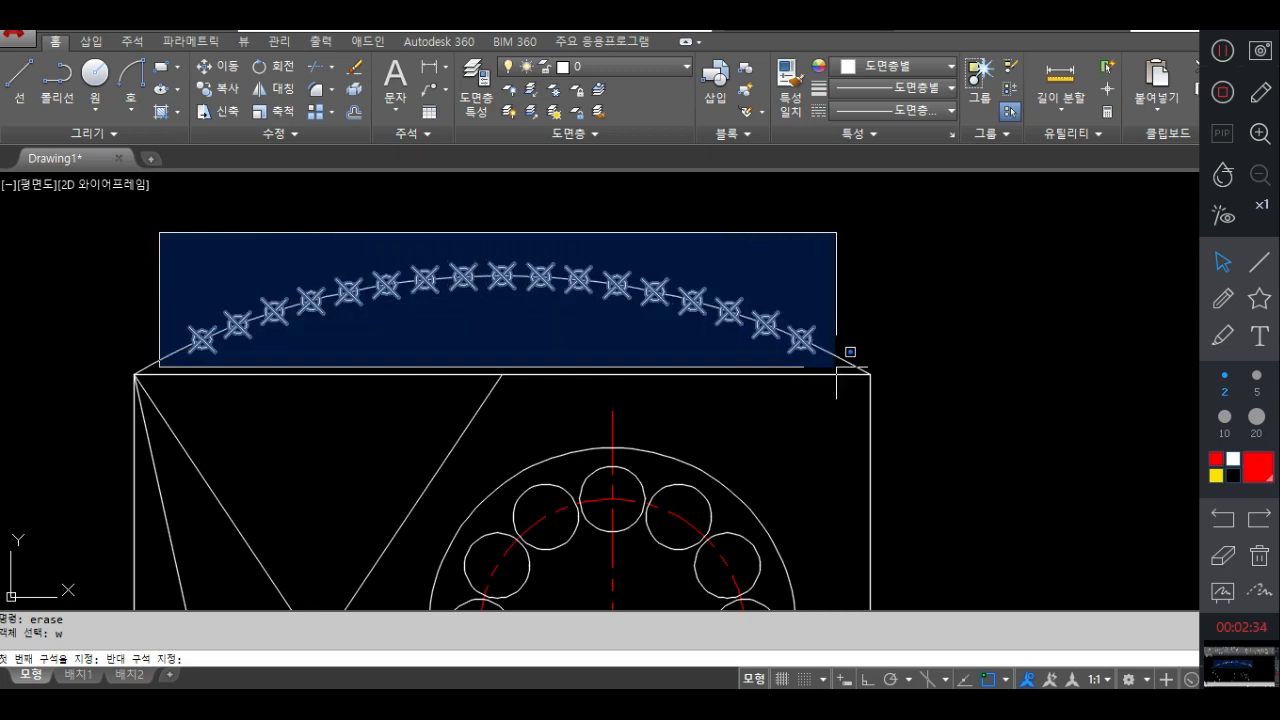
click(836, 366)
key(Return)
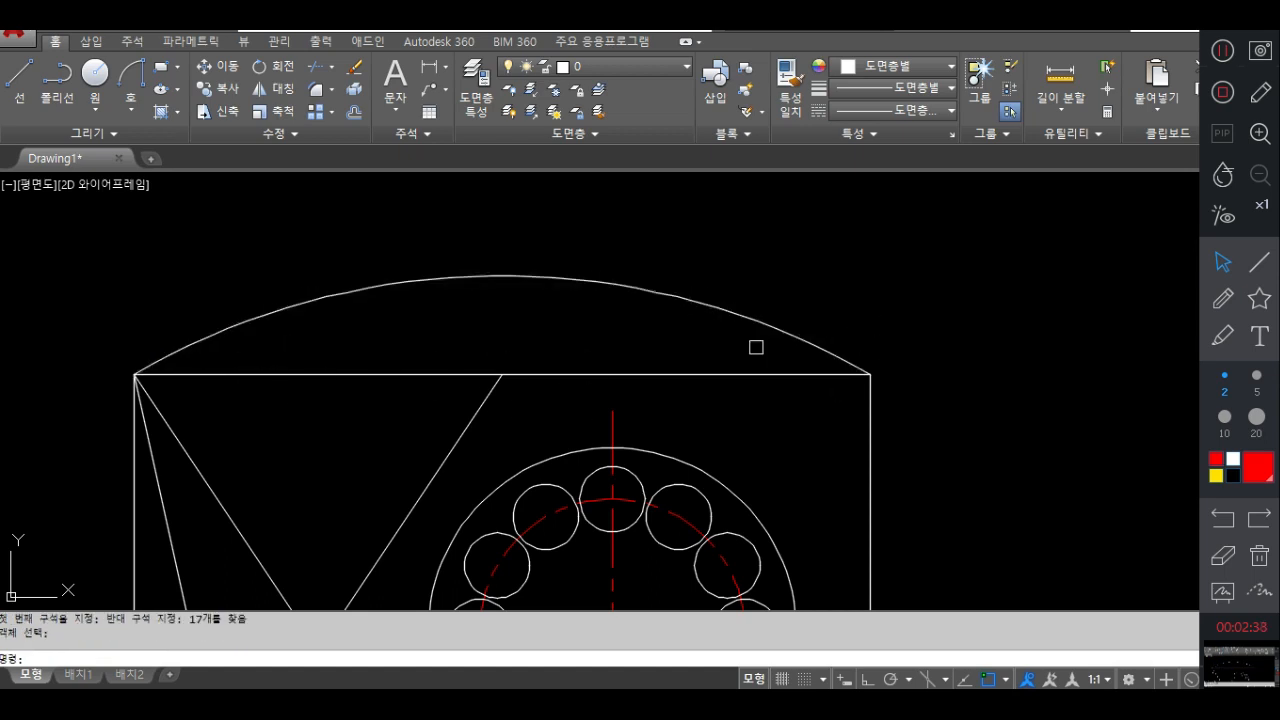
key(ctrl+z)
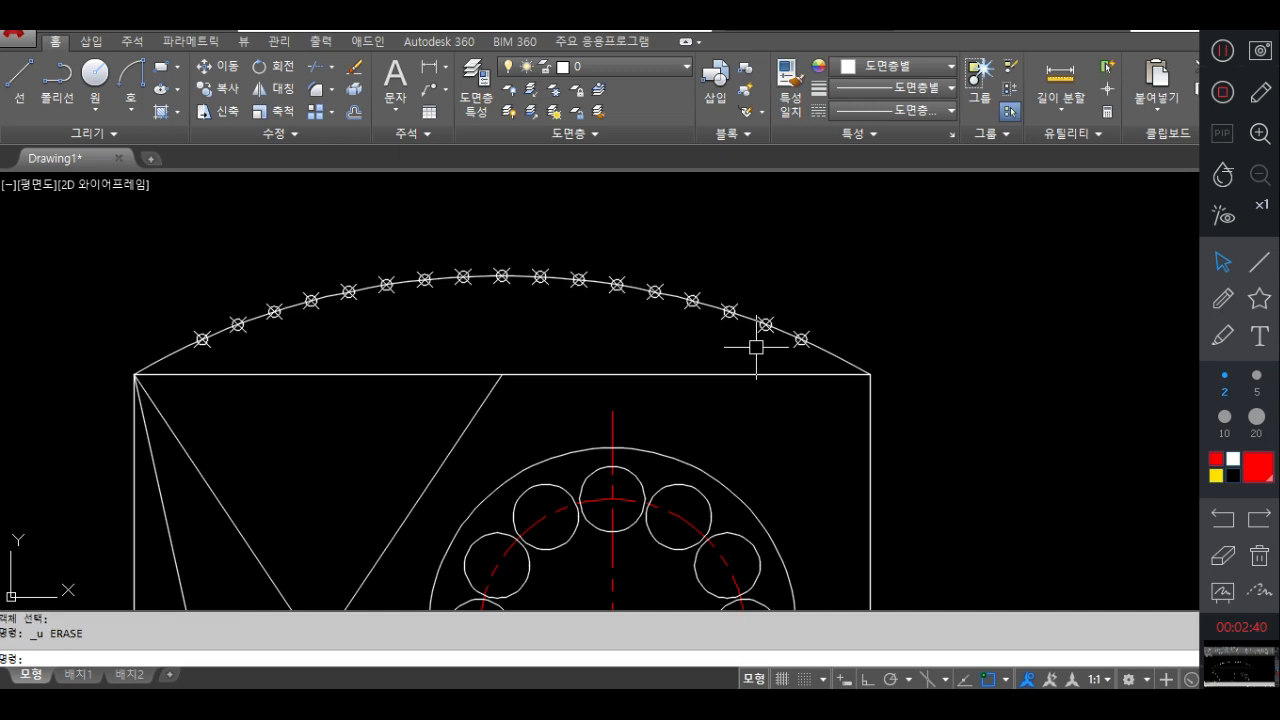
Write a circled "W" with the annotation pen and sketch a rectangle enclosing a small circle below it
click(1222, 298)
mouse_move(911, 265)
mouse_down()
mouse_move(937, 288)
mouse_move(968, 264)
mouse_move(903, 260)
mouse_move(990, 300)
mouse_up()
drag(922, 345, 946, 440)
mouse_move(922, 345)
mouse_down()
mouse_move(1097, 328)
mouse_move(946, 438)
mouse_up()
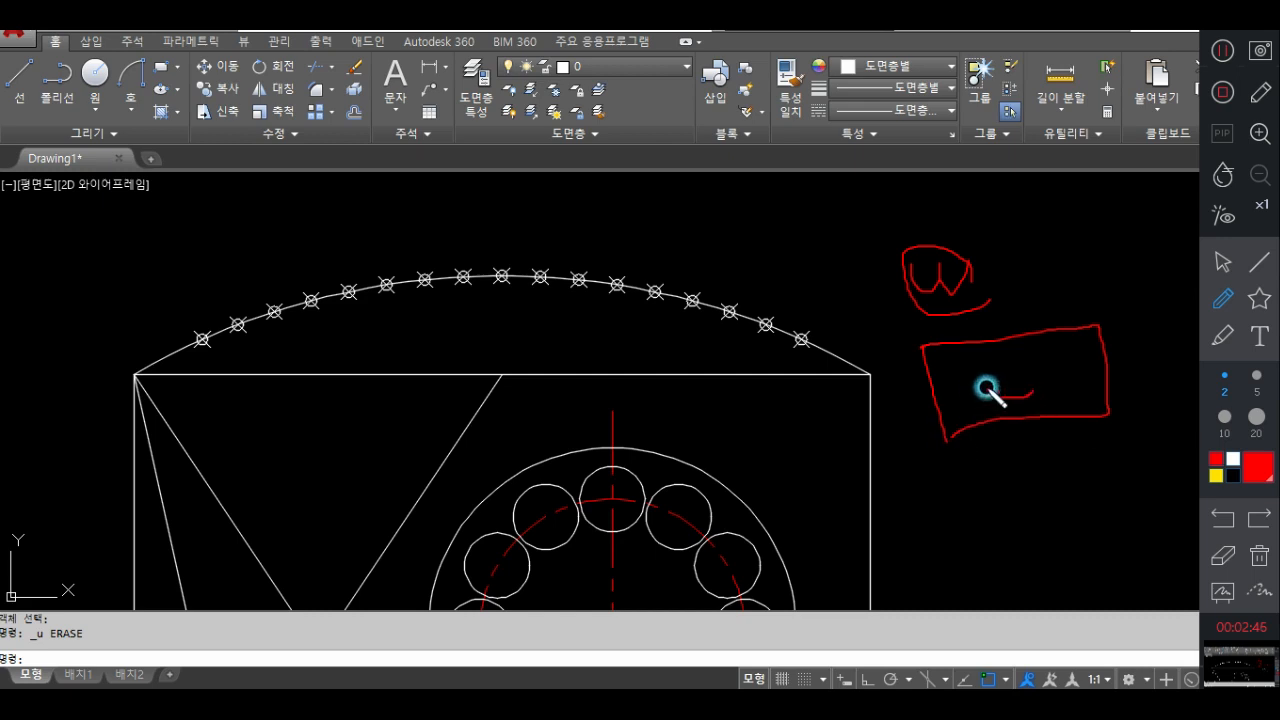
drag(986, 390, 1032, 401)
mouse_move(980, 434)
mouse_down()
mouse_move(1114, 414)
mouse_move(1000, 337)
mouse_move(922, 410)
mouse_up()
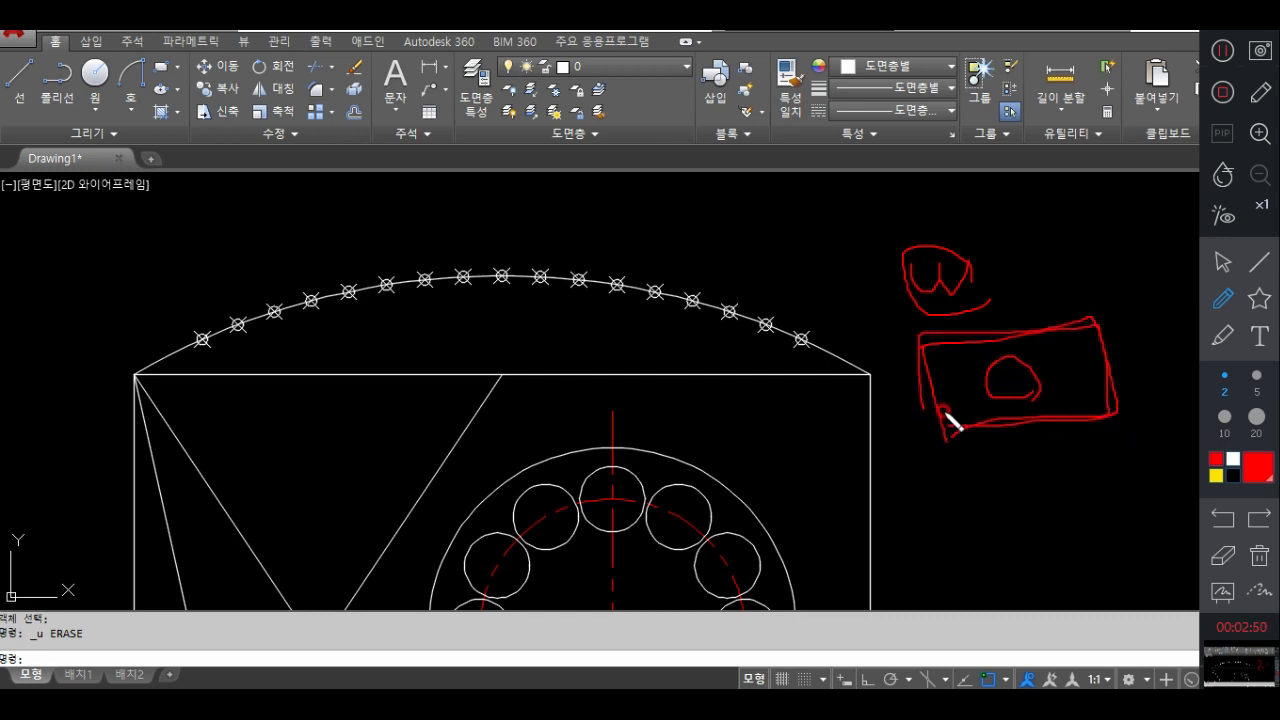
Wipe the circled "W" and the window sketch, and return to the normal pointer
click(1222, 555)
mouse_move(1123, 420)
mouse_down()
mouse_move(990, 370)
mouse_move(910, 367)
mouse_move(931, 297)
mouse_up()
click(1222, 262)
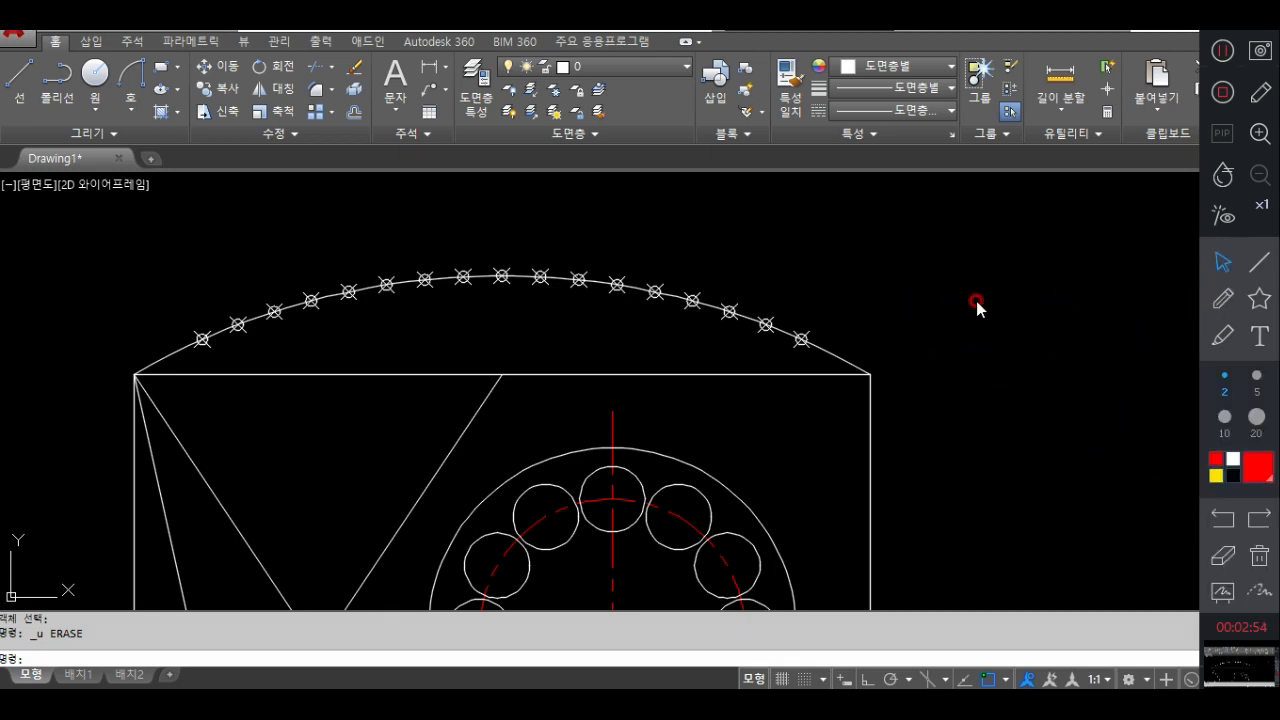
Write "C" beside the arc with the annotation pen, and outline the row of markers with pen highlights on individual objects
click(1220, 302)
drag(971, 244, 950, 299)
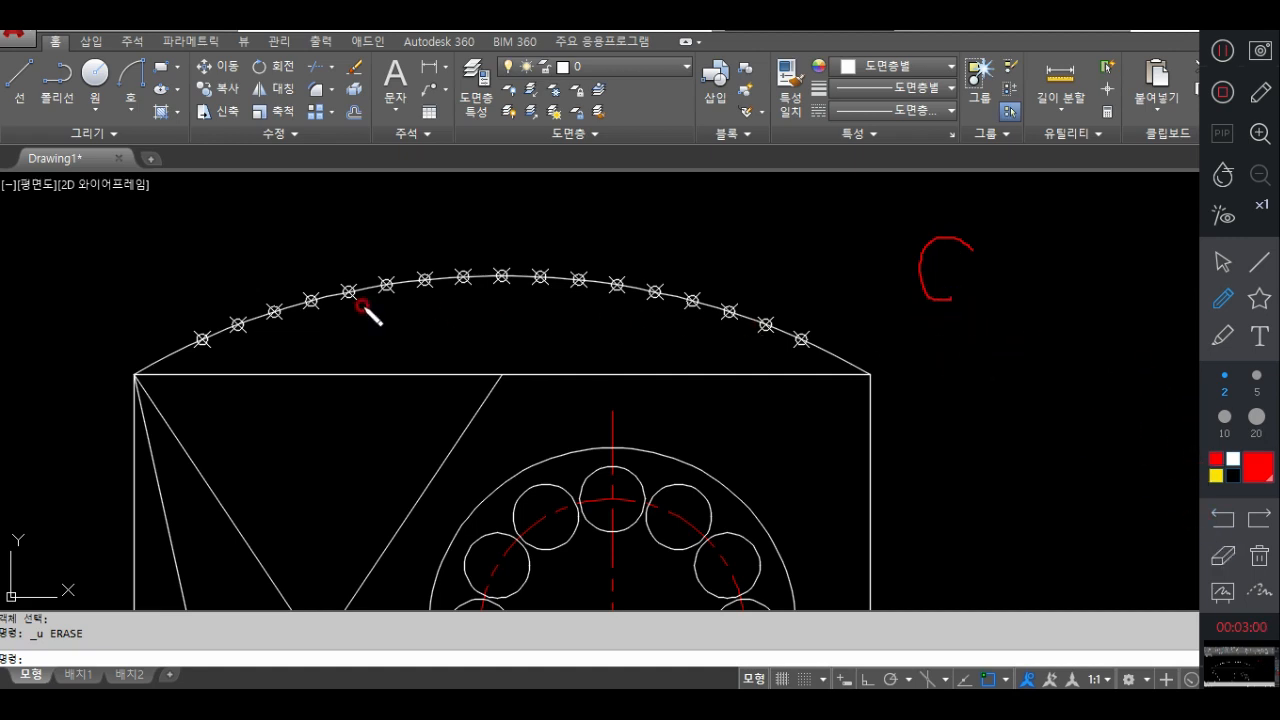
mouse_move(153, 240)
mouse_down()
mouse_move(168, 350)
mouse_move(625, 402)
mouse_move(822, 364)
mouse_move(615, 236)
mouse_move(183, 277)
mouse_up()
drag(240, 334, 293, 320)
drag(158, 344, 182, 338)
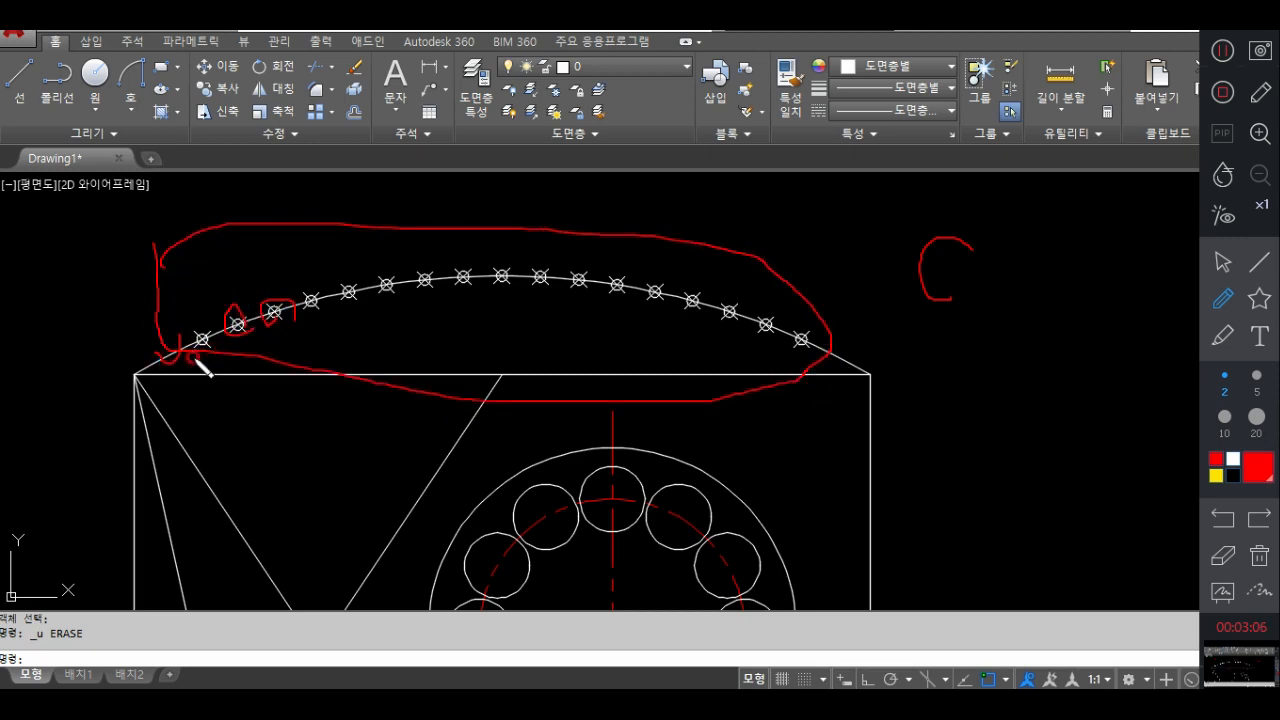
drag(400, 364, 442, 344)
drag(684, 405, 692, 410)
Wipe the "C" and the pen outline around the markers, and return to the normal pointer
click(1222, 555)
drag(905, 312, 766, 322)
mouse_move(434, 344)
mouse_down()
mouse_move(240, 322)
mouse_move(177, 331)
mouse_move(160, 350)
mouse_up()
click(1220, 262)
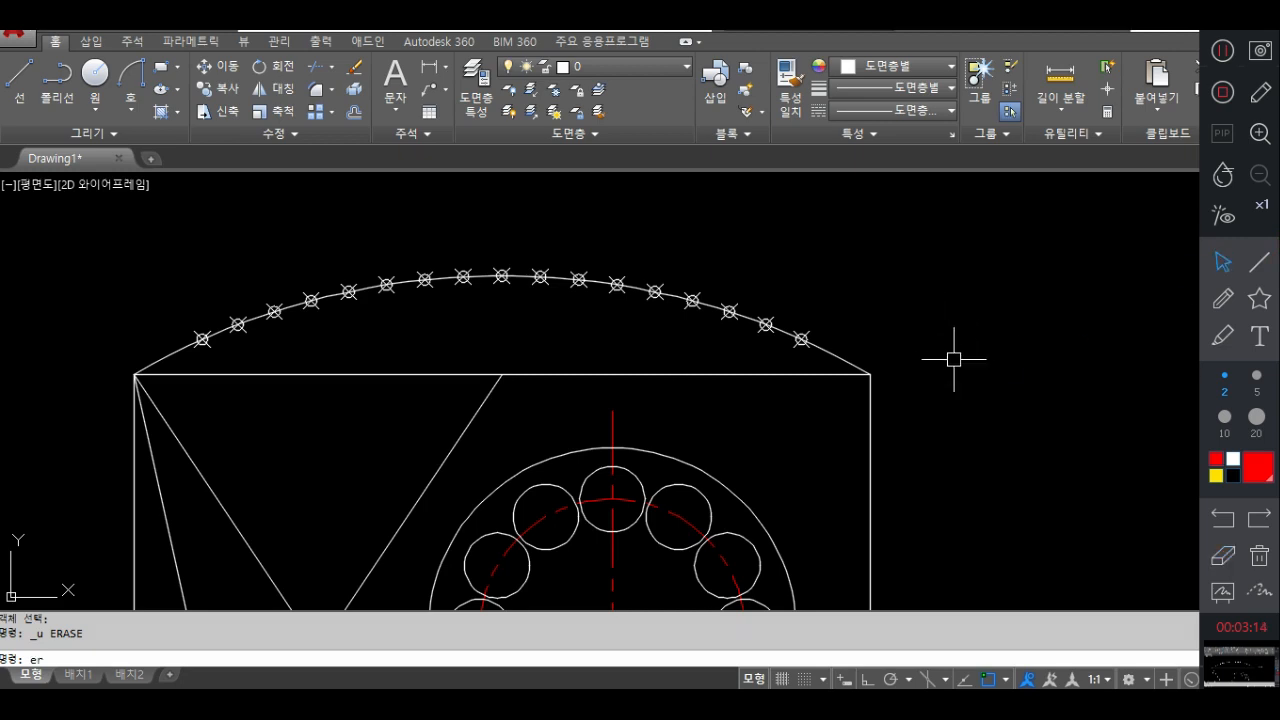
Erase the arc and its row of markers using the Crossing (C) selection option, and undo the erase
key(Return)
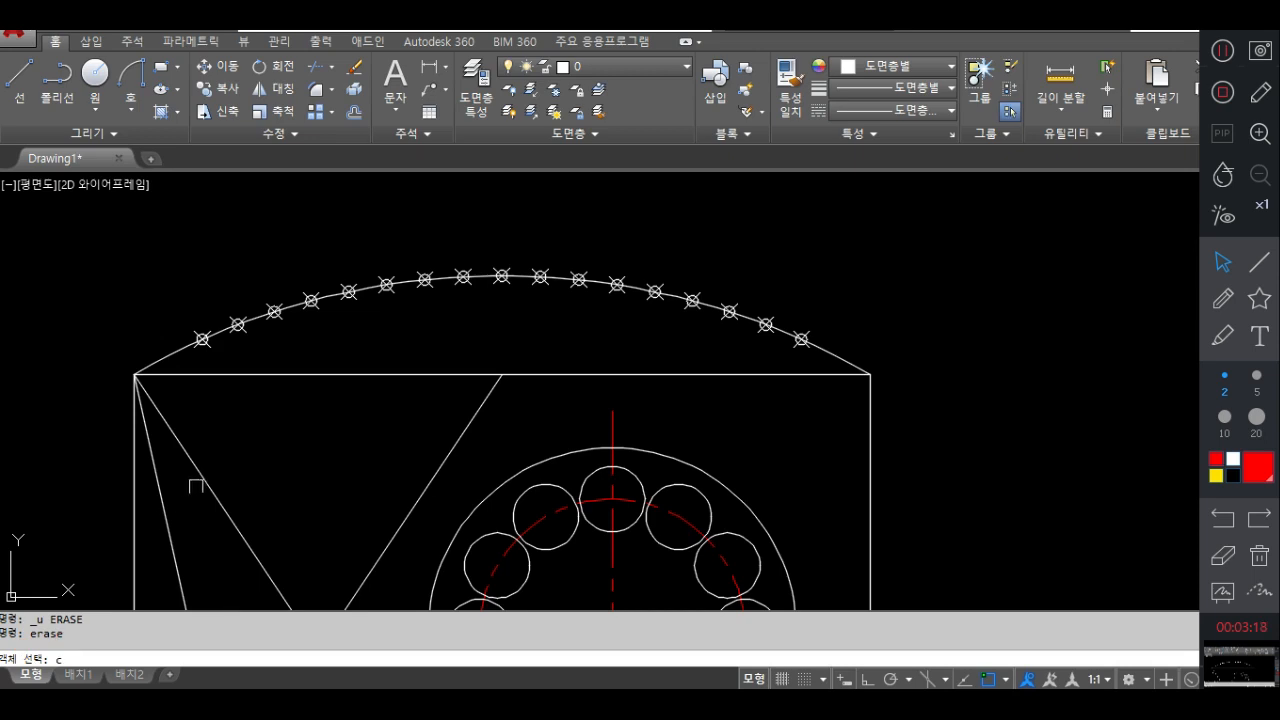
key(Return)
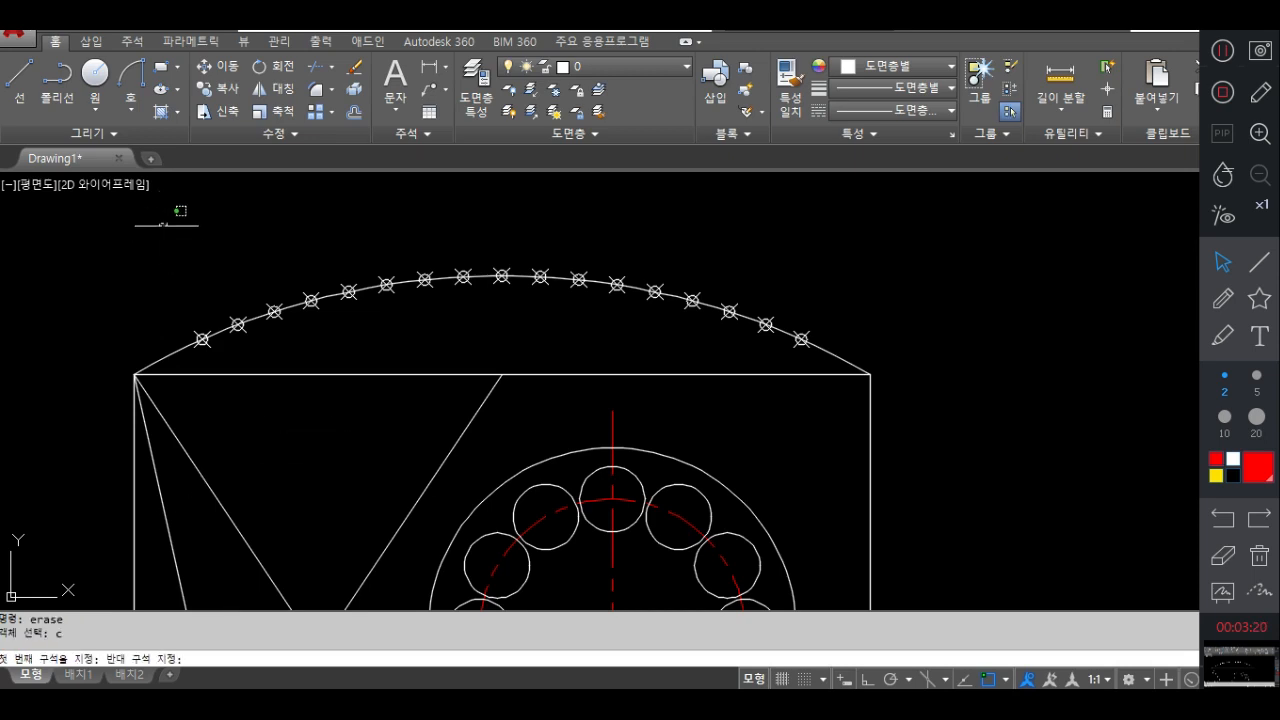
click(838, 352)
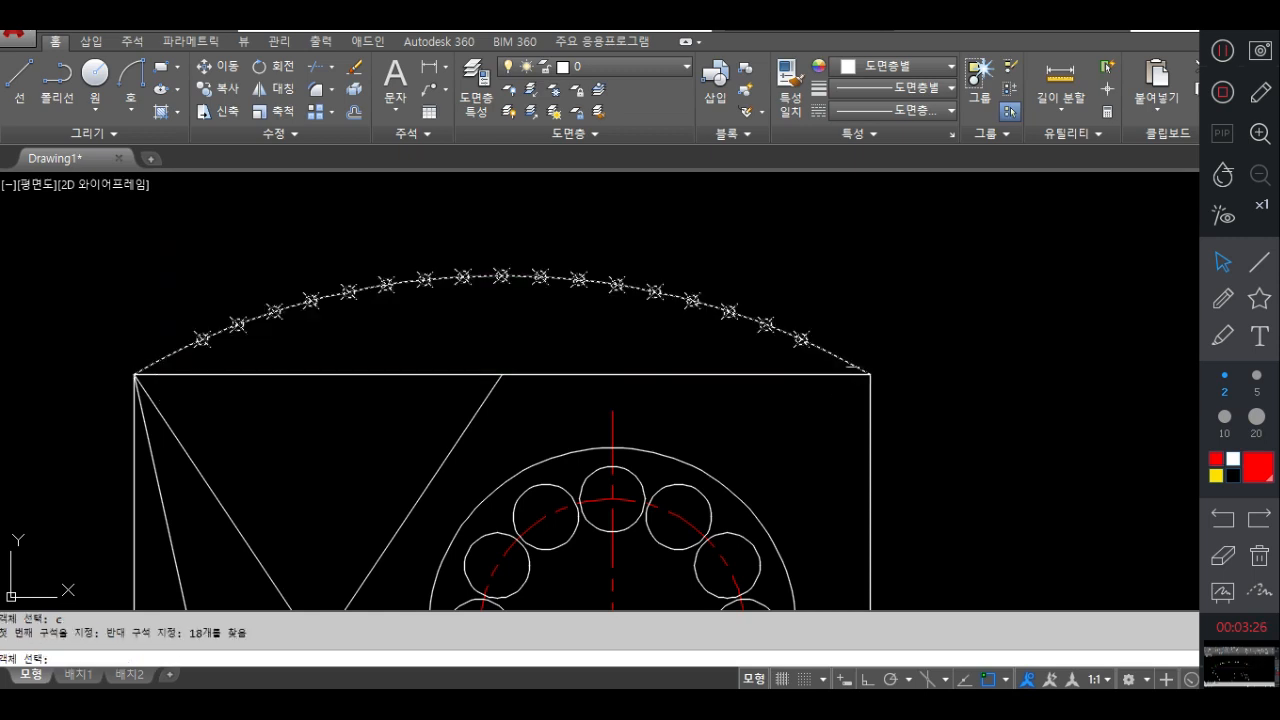
key(Return)
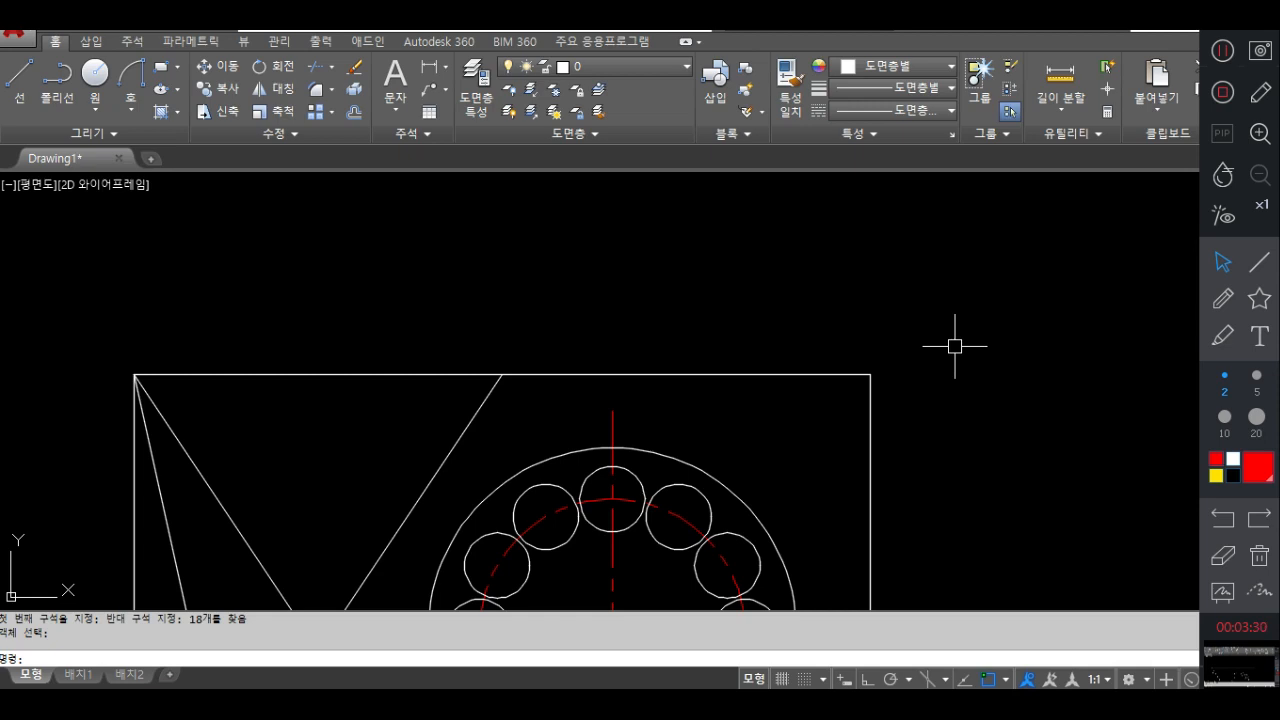
key(Return)
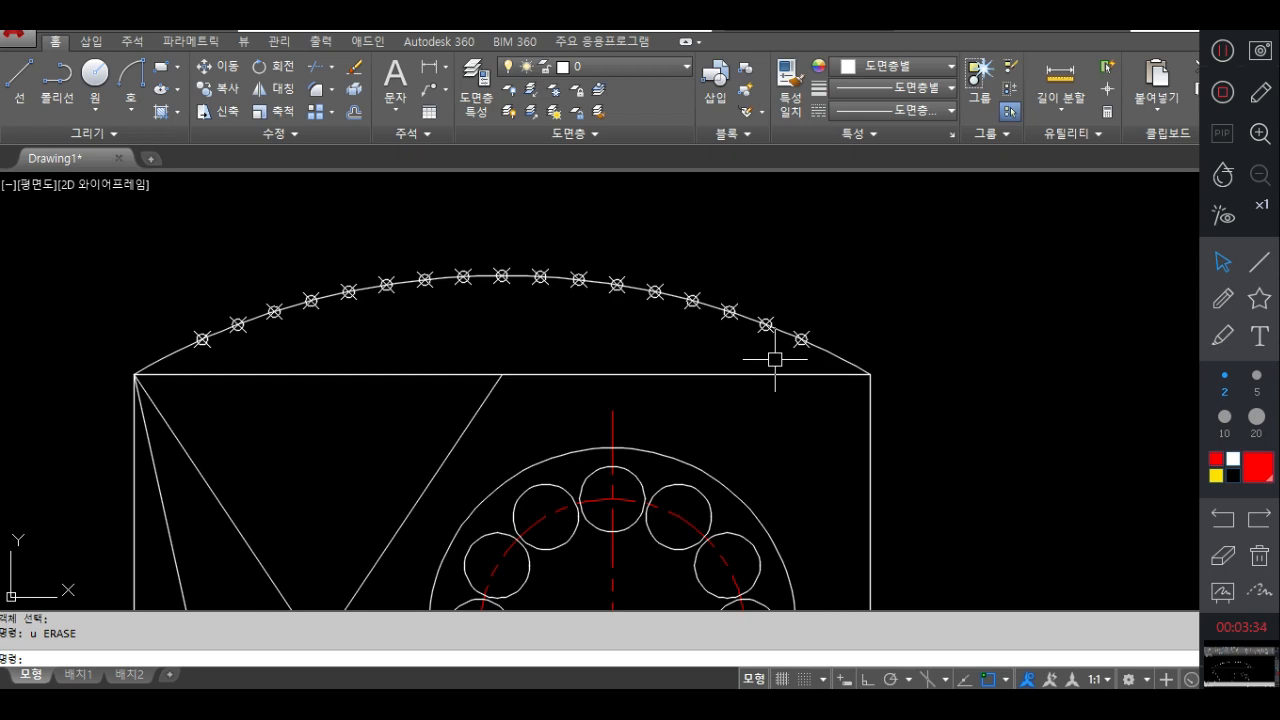
Write "W Left → Right" and "C (R → L)" with the annotation pen, and sketch matching direction arrows over the arc
click(1222, 298)
mouse_move(766, 222)
mouse_down()
mouse_move(779, 255)
mouse_move(820, 229)
mouse_move(826, 255)
mouse_move(966, 240)
mouse_move(908, 243)
mouse_move(951, 229)
mouse_move(1029, 257)
mouse_move(1068, 224)
mouse_move(1080, 266)
mouse_move(1182, 248)
mouse_up()
mouse_move(180, 292)
mouse_down()
mouse_move(655, 293)
mouse_move(650, 318)
mouse_up()
drag(751, 228, 832, 330)
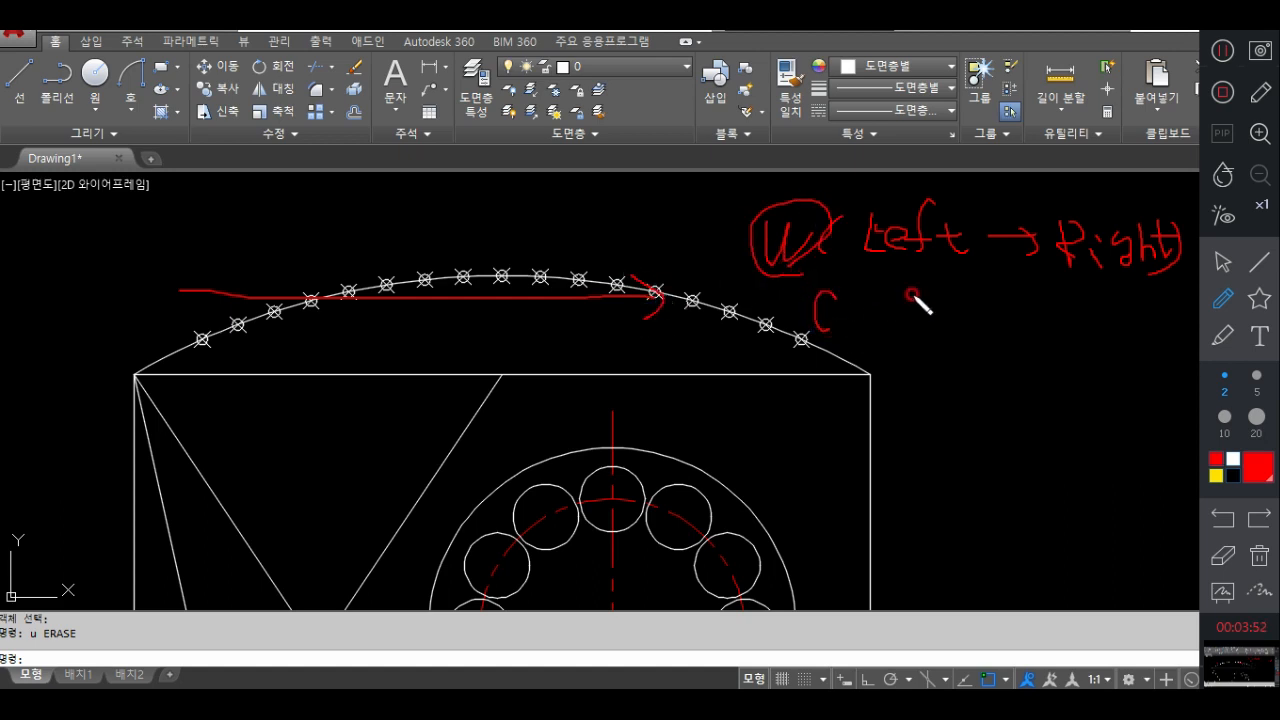
mouse_move(897, 278)
mouse_down()
mouse_move(888, 334)
mouse_move(940, 299)
mouse_move(940, 329)
mouse_move(1066, 306)
mouse_move(1106, 313)
mouse_move(1138, 340)
mouse_up()
mouse_move(818, 326)
mouse_down()
mouse_move(820, 313)
mouse_move(780, 296)
mouse_move(437, 320)
mouse_move(472, 342)
mouse_up()
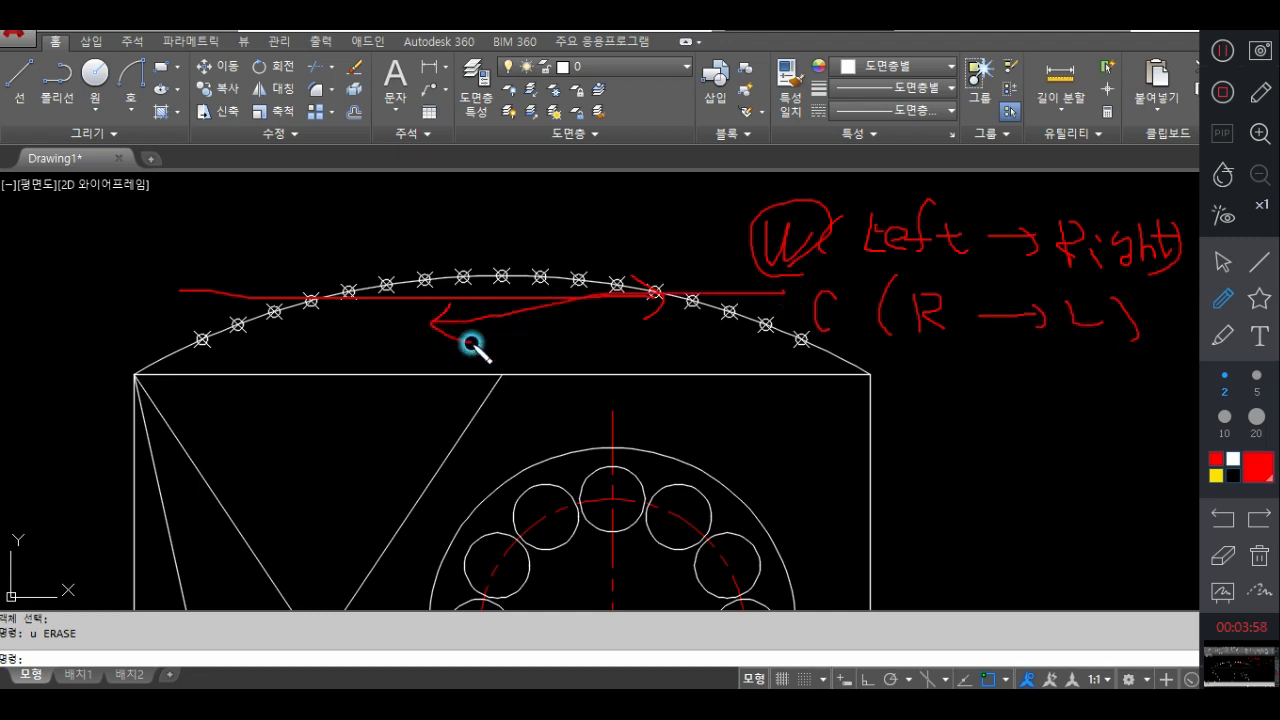
Wipe the W and C direction notes and arrows, and return to the normal pointer
click(1233, 550)
mouse_move(1074, 362)
mouse_down()
mouse_move(1094, 283)
mouse_move(903, 228)
mouse_move(867, 262)
mouse_move(905, 310)
mouse_move(1000, 245)
mouse_move(472, 320)
mouse_move(557, 280)
mouse_move(437, 303)
mouse_up()
click(1222, 262)
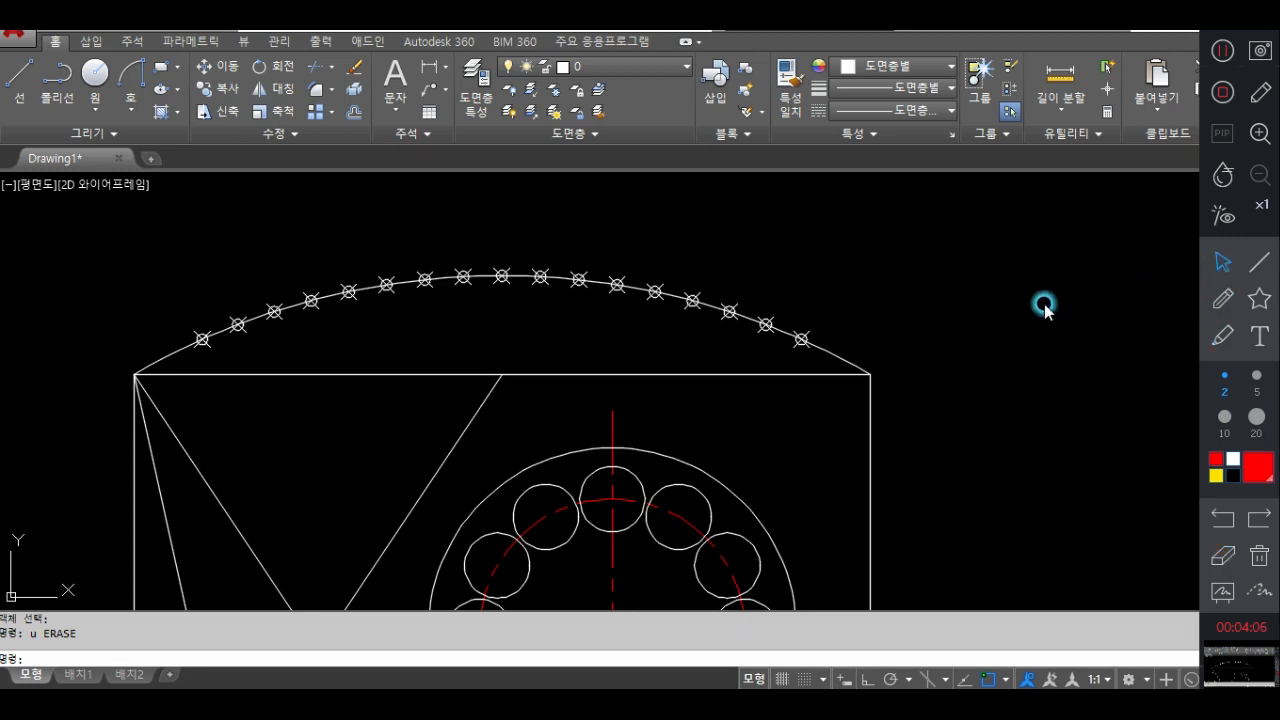
Erase the row of markers on the arc with a left-to-right selection window, and undo the erase
text(erase)
key(Return)
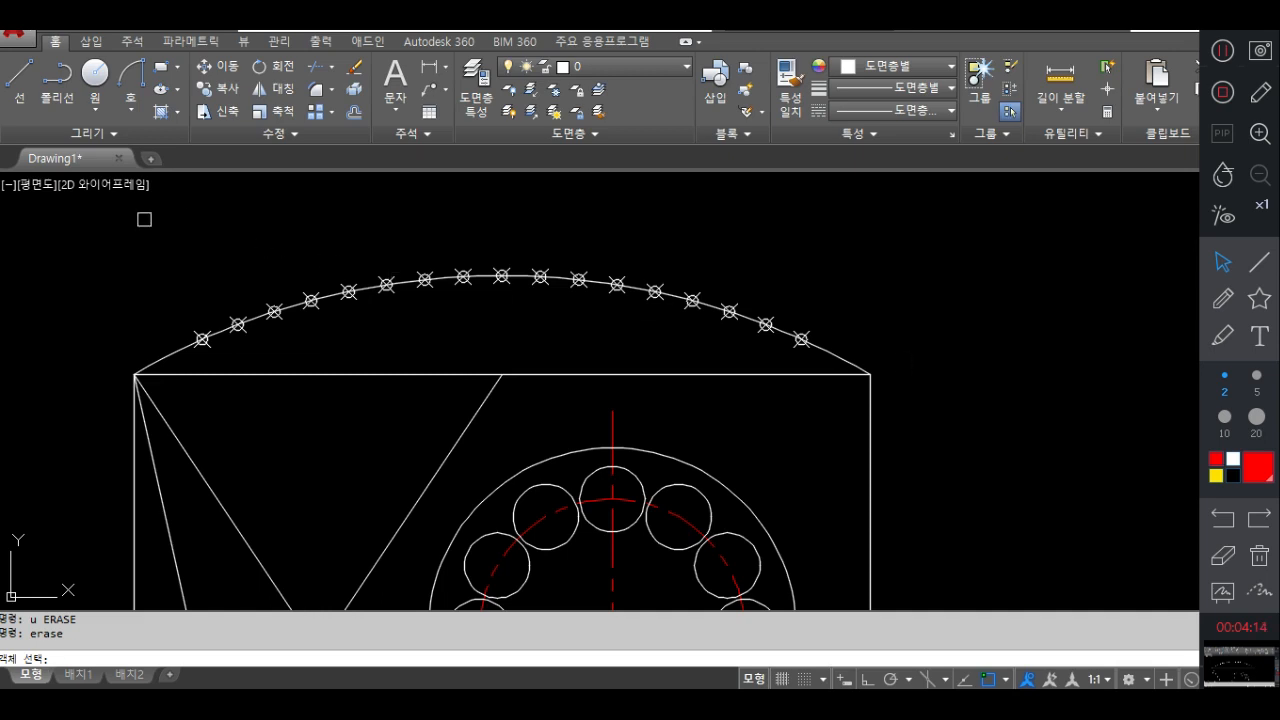
click(171, 237)
click(826, 366)
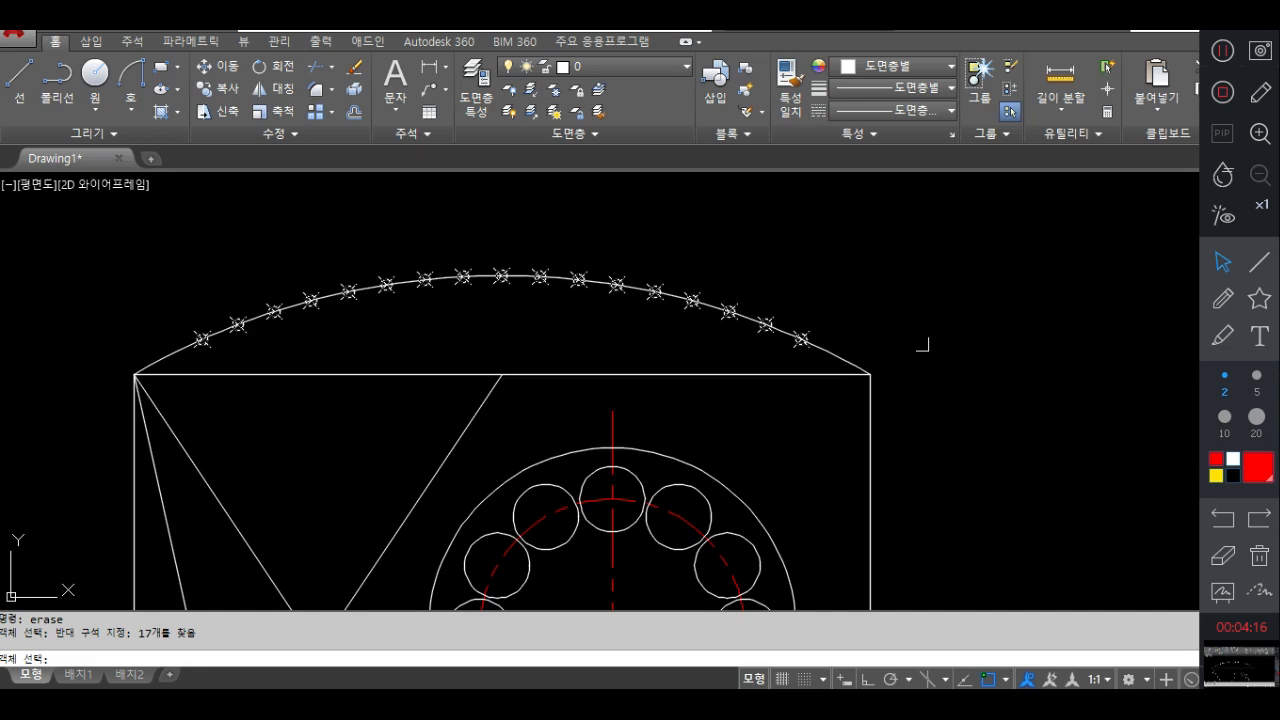
key(Return)
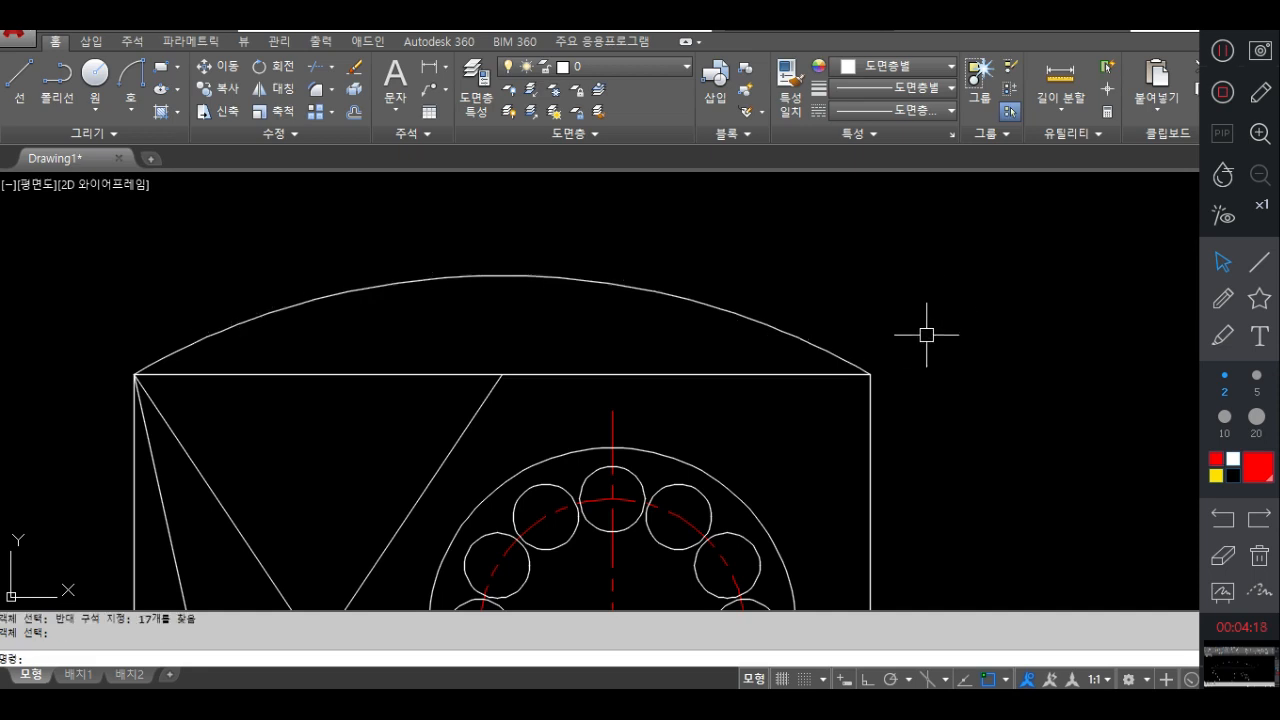
text(u)
key(Return)
Erase the arc together with its markers using a right-to-left crossing box, and undo the erase
text(erase)
key(Return)
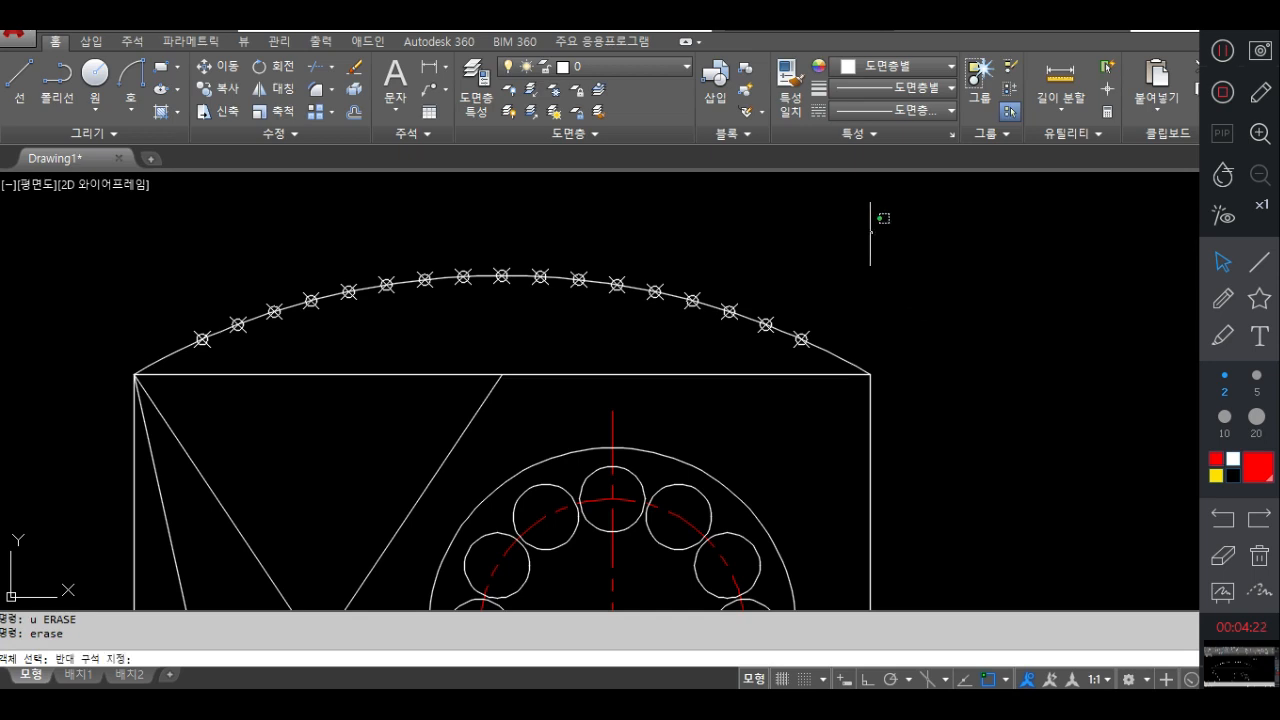
click(872, 232)
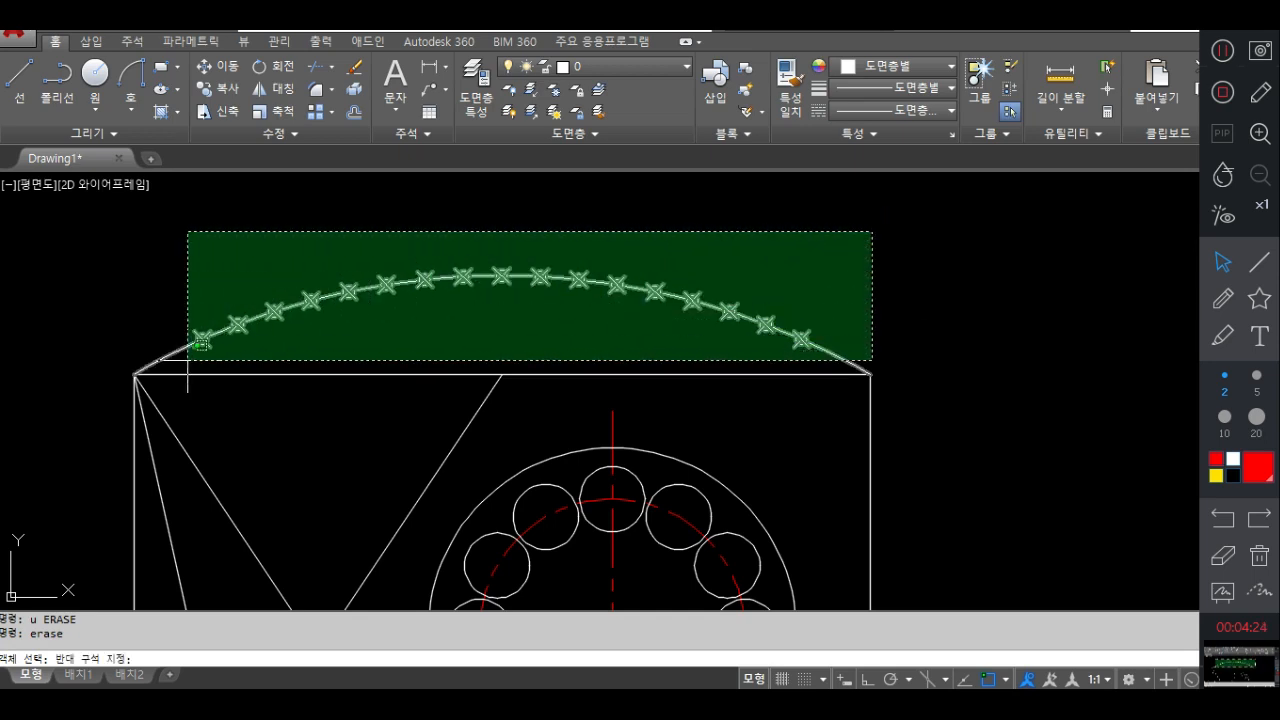
click(186, 366)
key(Return)
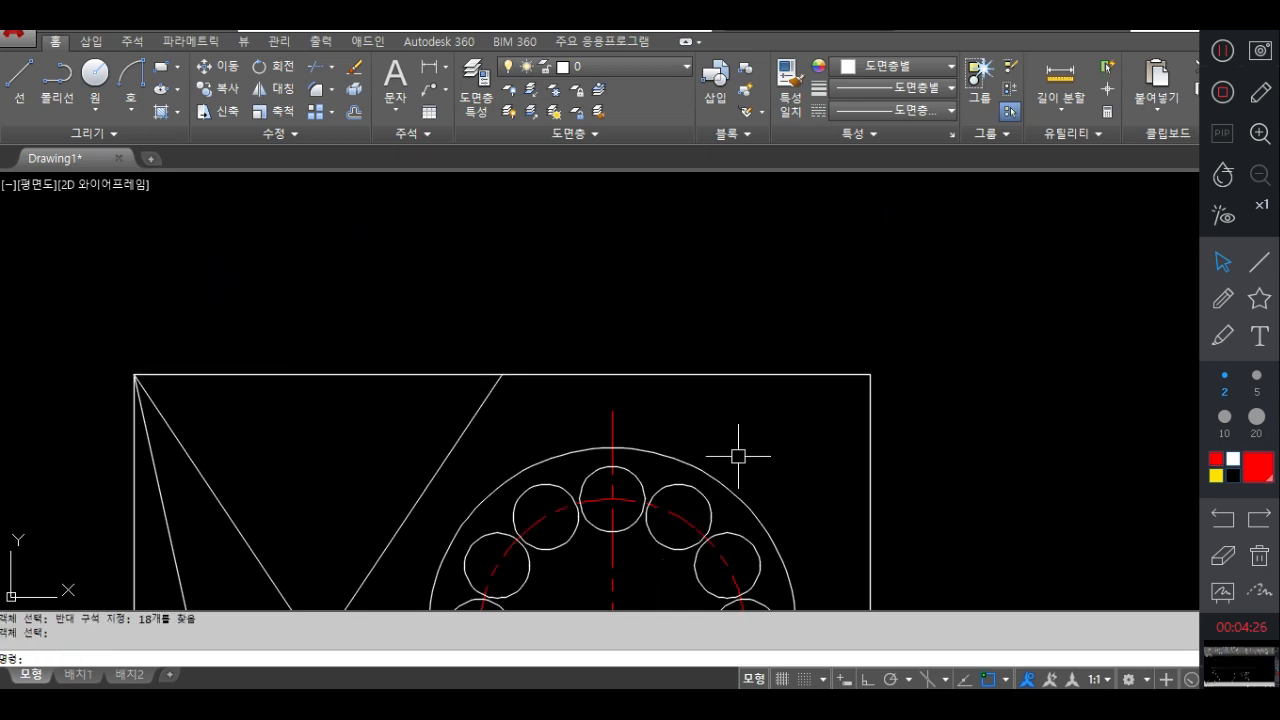
key(ctrl+z)
middle_drag(812, 413, 810, 414)
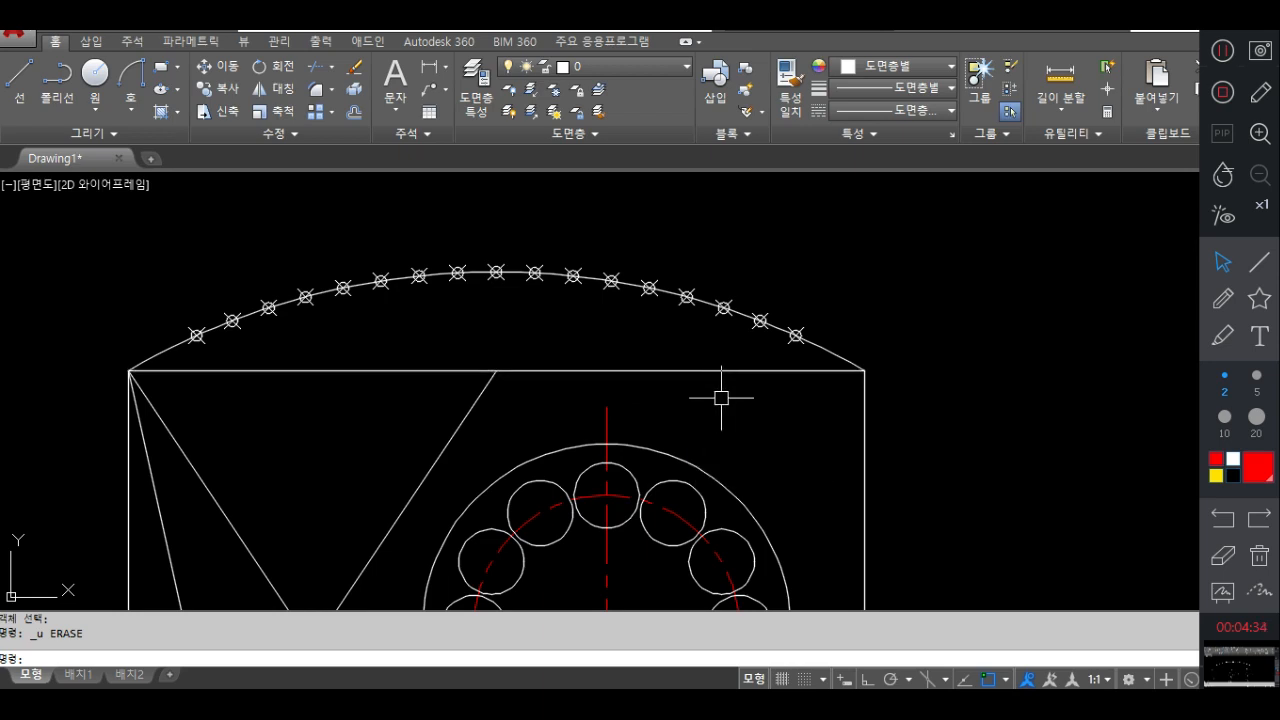
Start the Erase command, write a circled "WP" with the annotation pen, and sketch a closed outline below it
text(e)
key(Return)
click(1221, 298)
mouse_move(930, 258)
mouse_down()
mouse_move(971, 291)
mouse_move(1014, 266)
mouse_move(1000, 328)
mouse_up()
mouse_move(1000, 272)
mouse_down()
mouse_move(986, 334)
mouse_move(1051, 309)
mouse_move(1025, 322)
mouse_up()
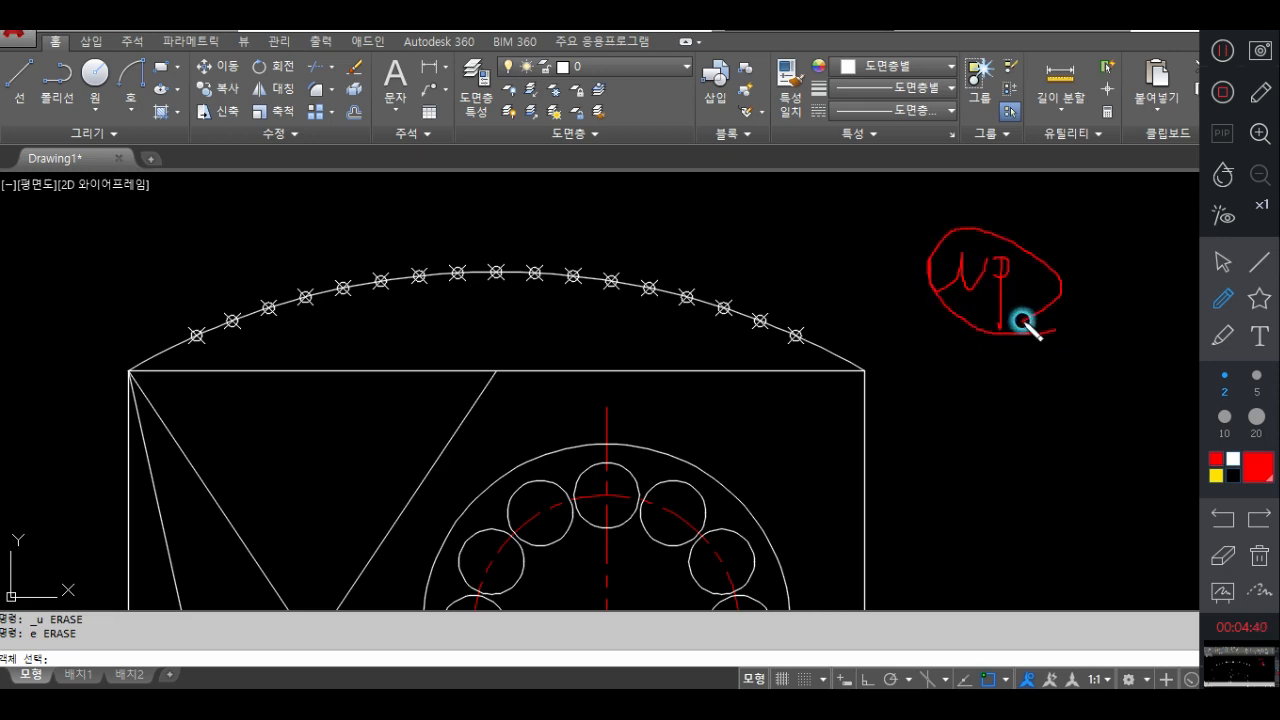
mouse_move(910, 432)
mouse_down()
mouse_move(957, 372)
mouse_move(1086, 394)
mouse_move(1030, 490)
mouse_move(946, 531)
mouse_move(974, 477)
mouse_move(912, 432)
mouse_up()
mouse_move(966, 302)
mouse_down()
mouse_move(994, 257)
mouse_move(990, 300)
mouse_up()
mouse_move(1000, 443)
mouse_down()
mouse_move(991, 434)
mouse_move(1046, 462)
mouse_up()
Wipe the "WP" note and its sketch, and return to the normal pointer
click(1222, 555)
mouse_move(1077, 346)
mouse_down()
mouse_move(963, 417)
mouse_move(994, 245)
mouse_move(980, 300)
mouse_up()
click(1222, 262)
Erase the circles at the crossing diagonals and the lower-right line junction with a Window Polygon (WP) selection, and restore the lower-right circle
key(Return)
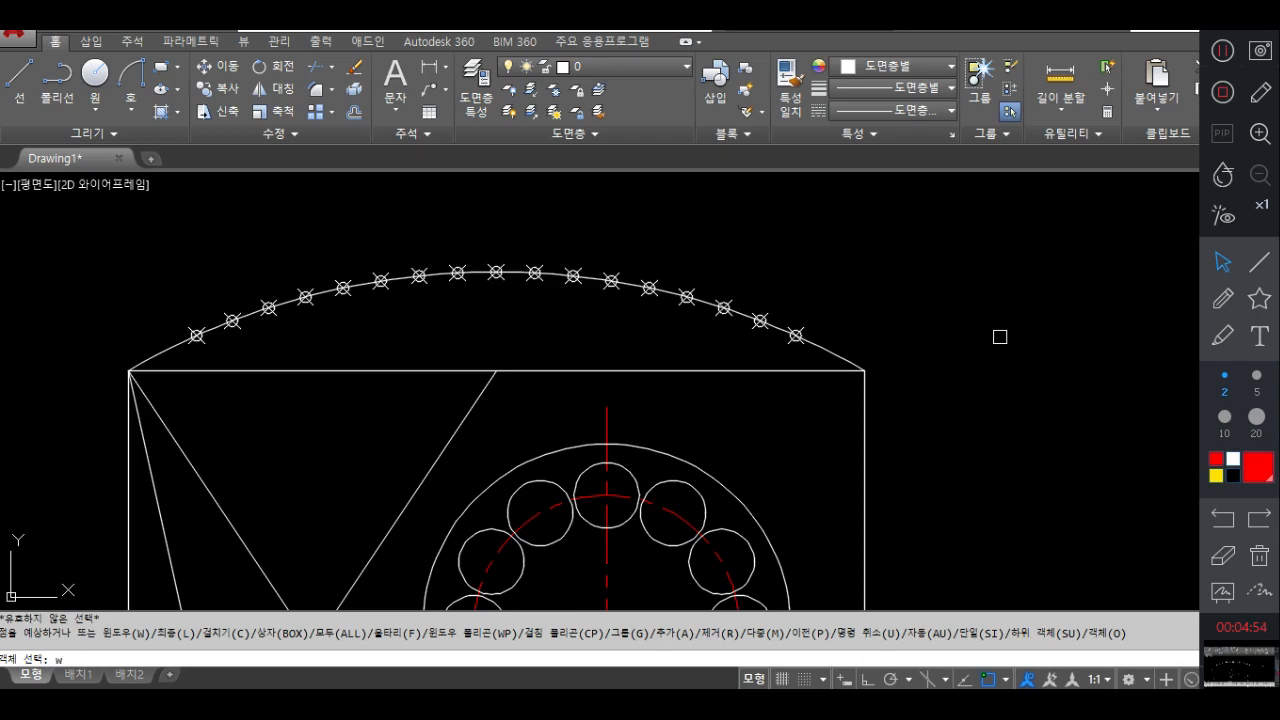
key(Return)
middle_drag(808, 412, 833, 264)
middle_drag(415, 468, 552, 355)
click(396, 358)
click(472, 280)
click(541, 330)
click(521, 397)
middle_drag(569, 464, 554, 318)
click(603, 385)
click(757, 463)
click(843, 398)
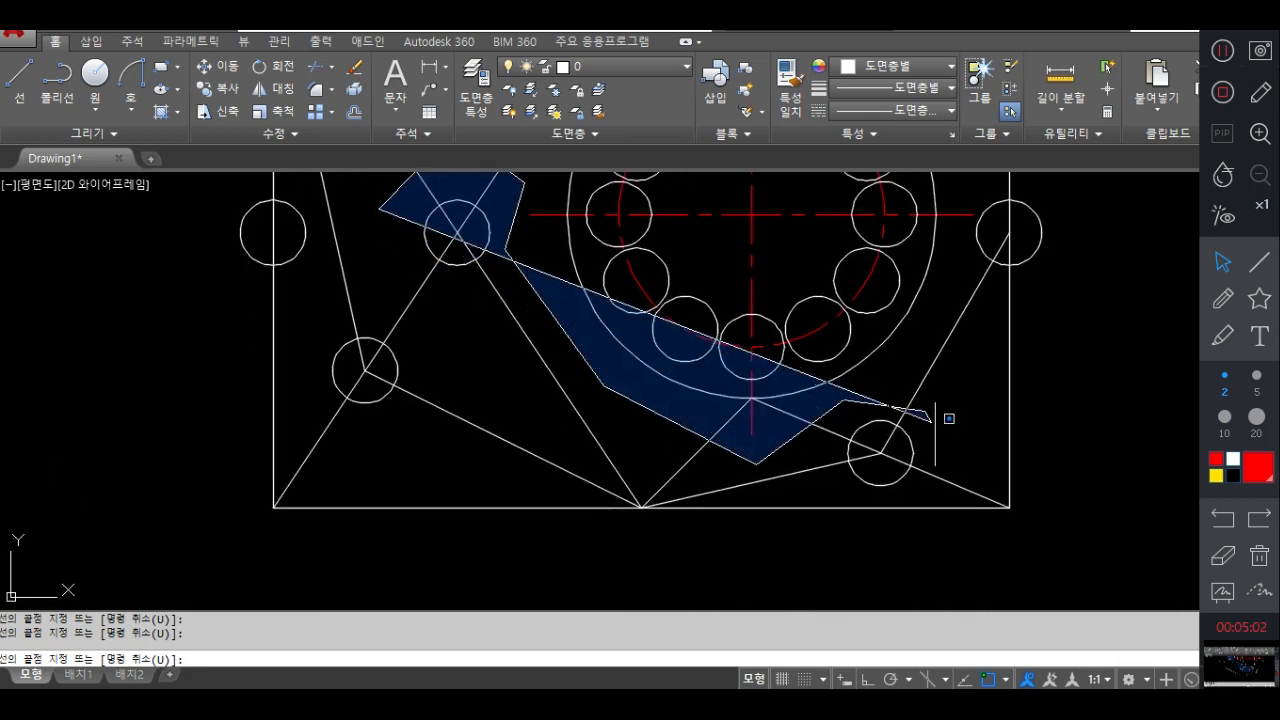
click(925, 412)
click(916, 505)
click(827, 555)
click(658, 452)
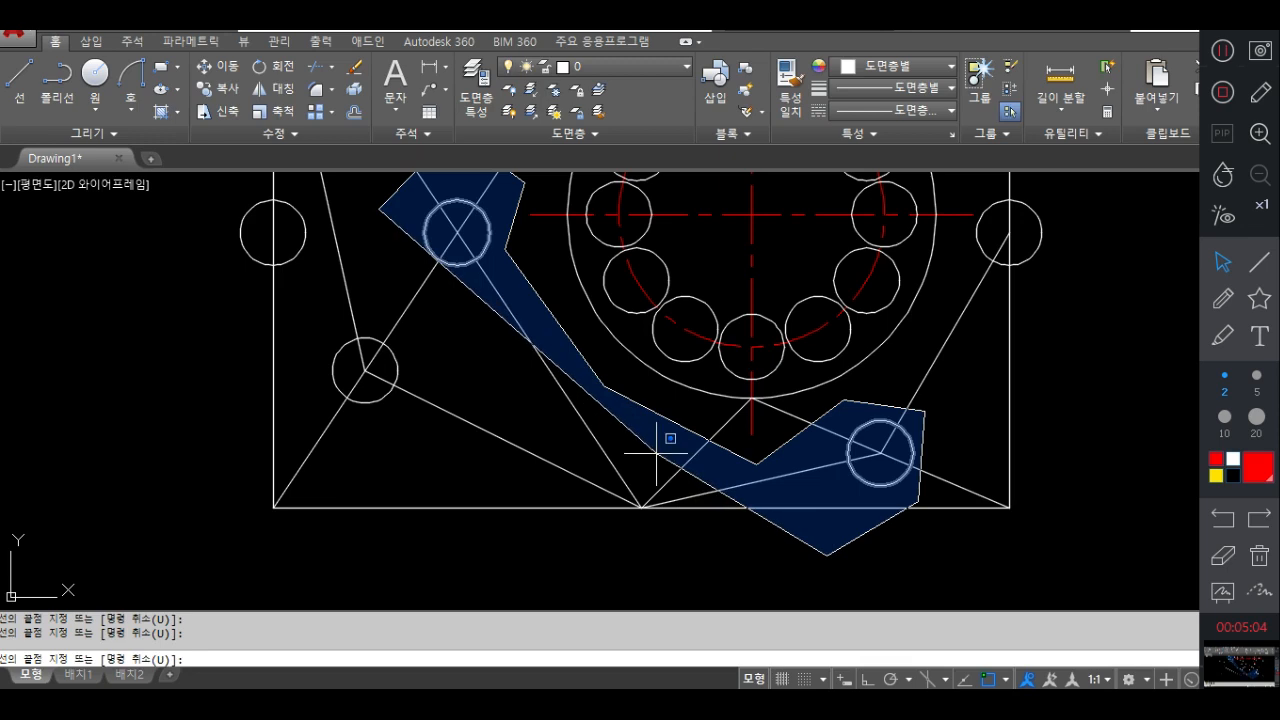
click(505, 406)
middle_drag(482, 373, 514, 443)
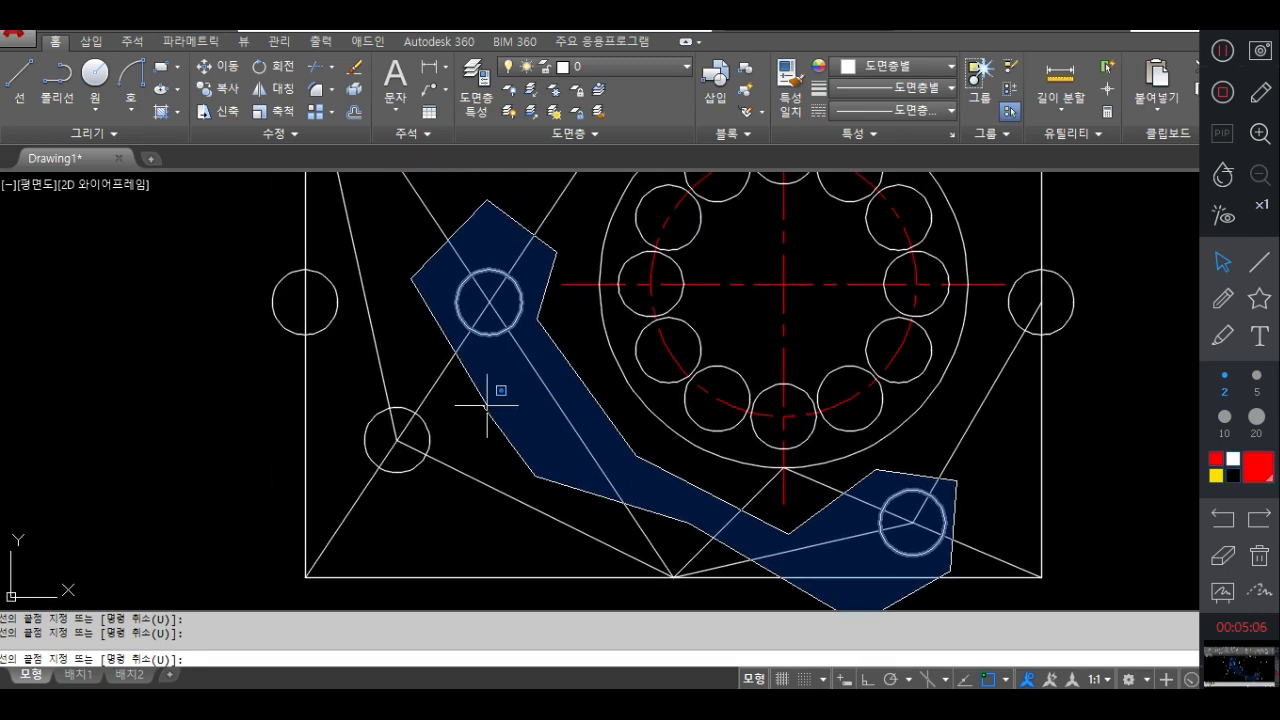
key(Return)
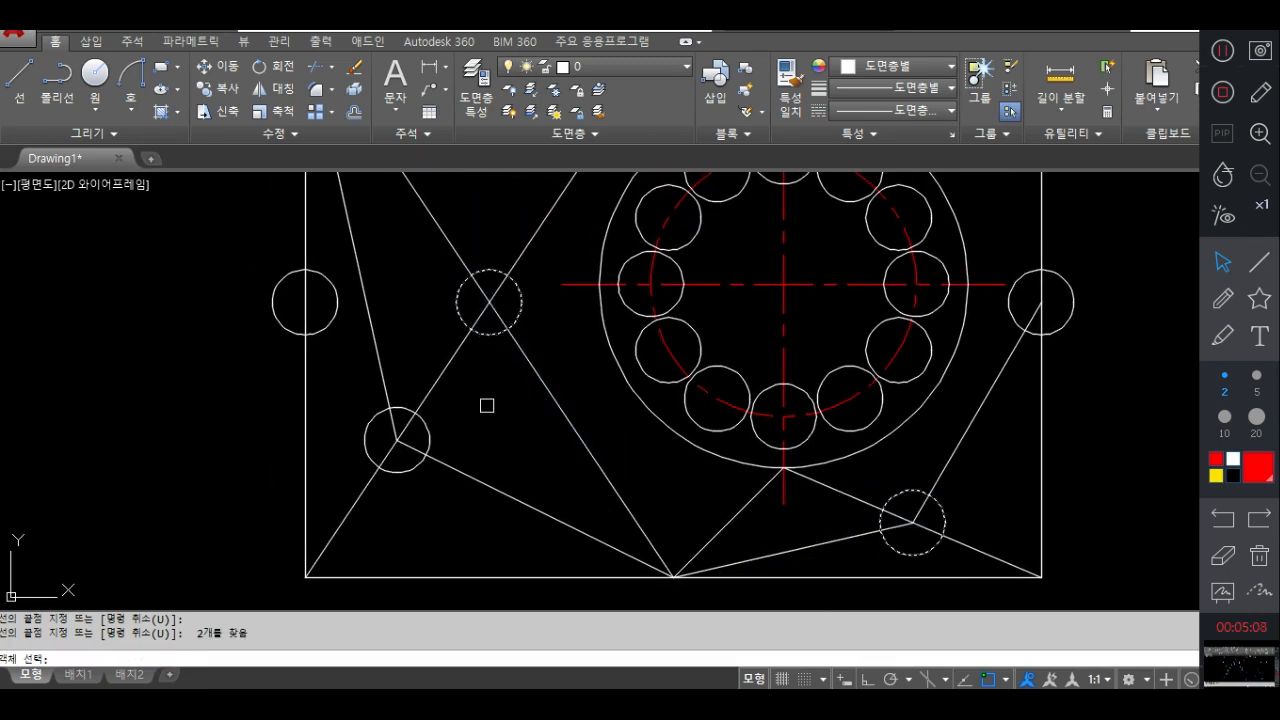
scroll(528, 411, down, 2)
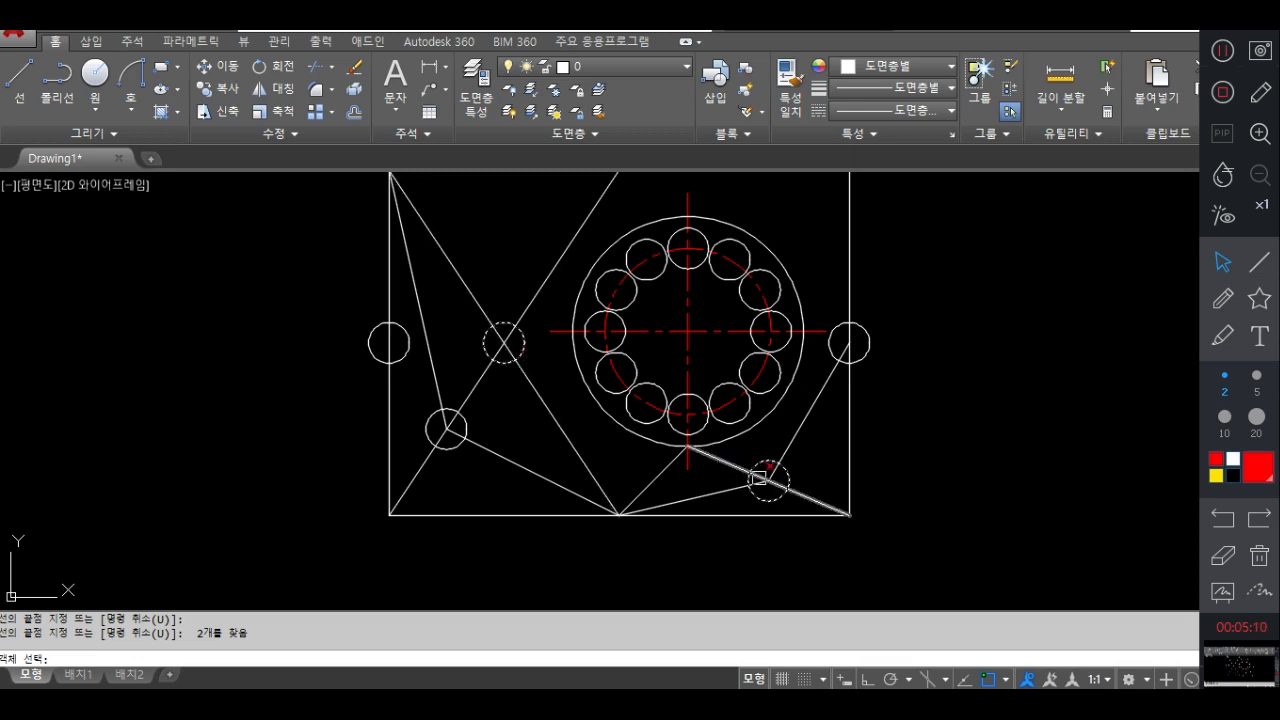
key(Return)
middle_drag(520, 488, 480, 543)
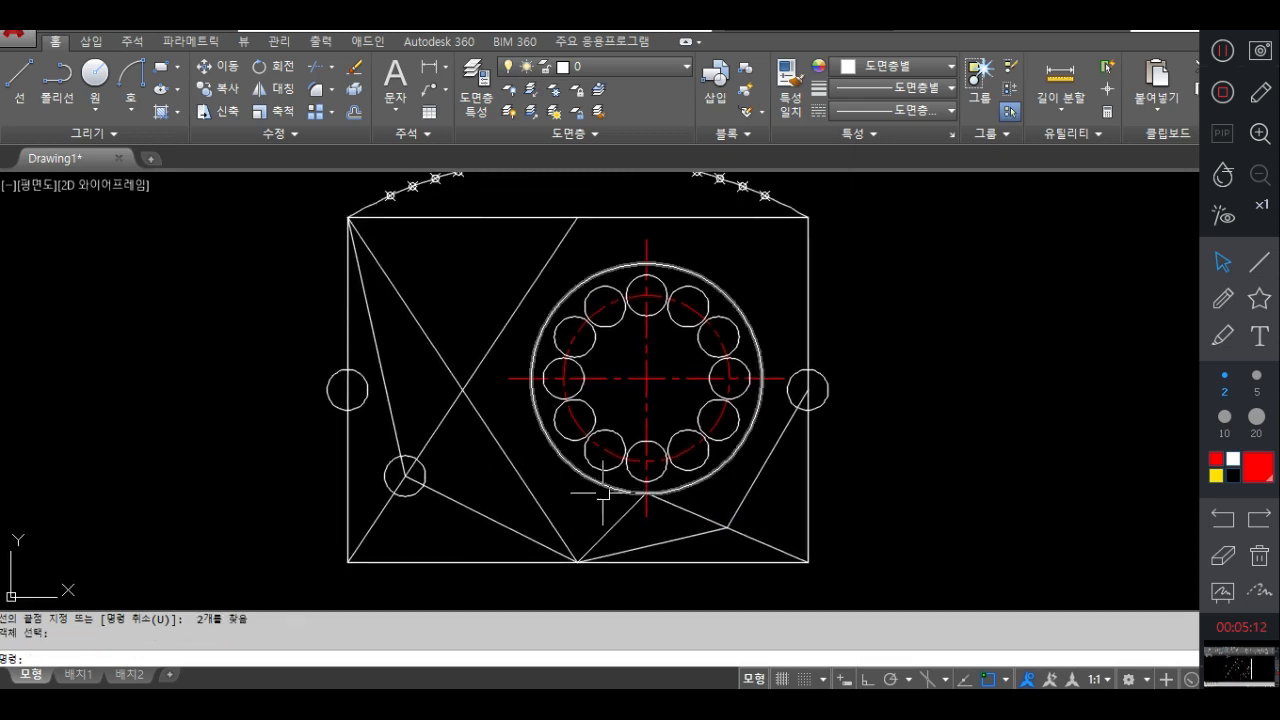
key(ctrl+z)
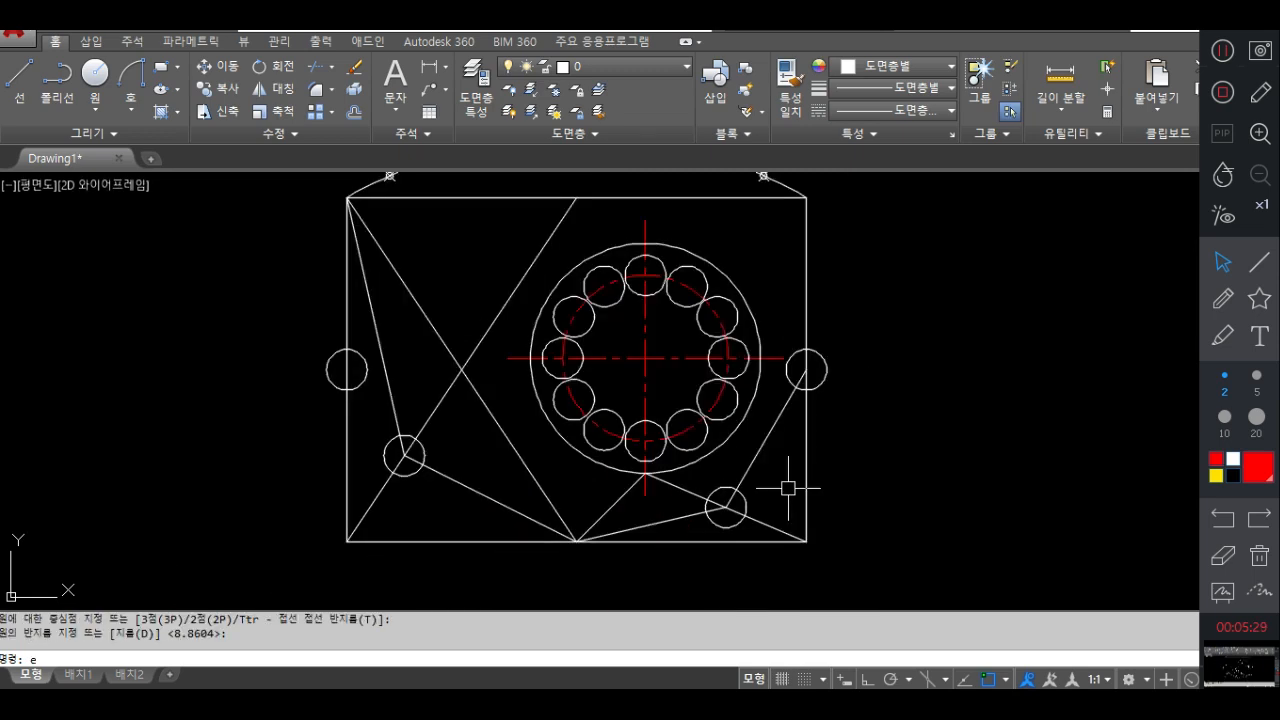
Start Erase with the CP option, write "CP" with the C circled, and sketch an irregular outline crossed by two small loops
key(Return)
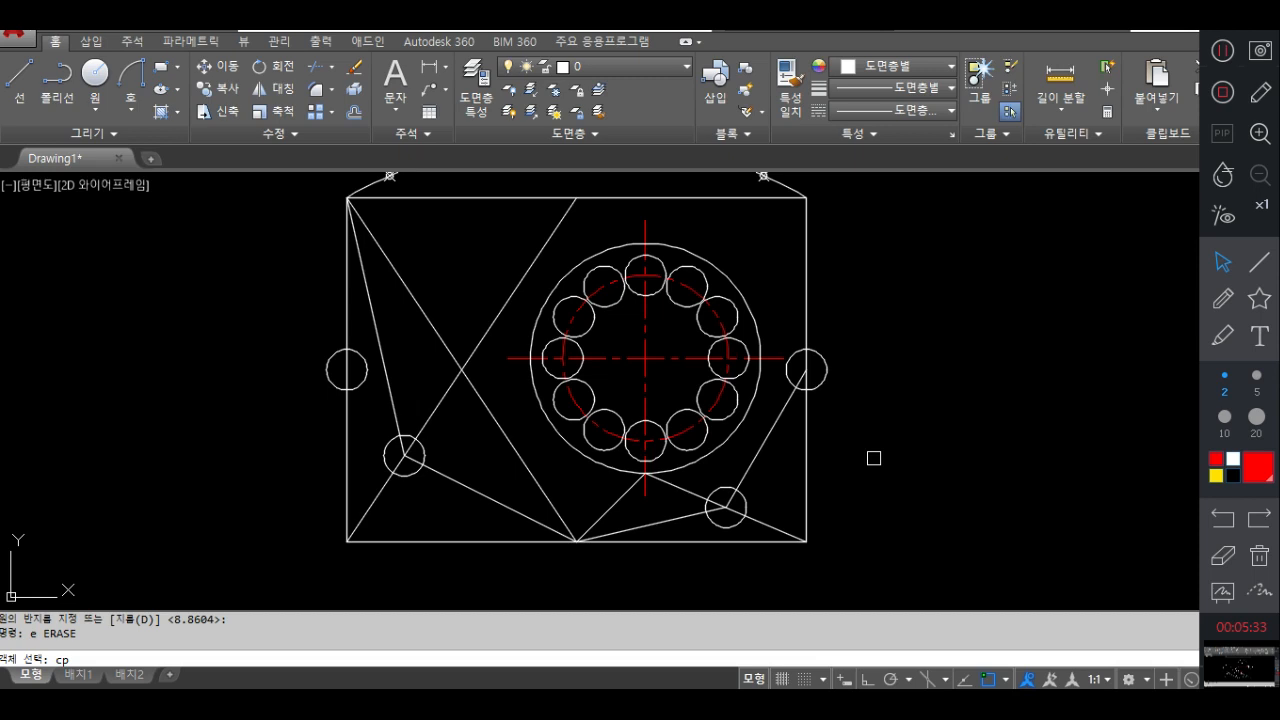
click(1222, 298)
drag(940, 258, 940, 296)
mouse_move(981, 256)
mouse_down()
mouse_move(981, 342)
mouse_move(1000, 268)
mouse_move(983, 280)
mouse_up()
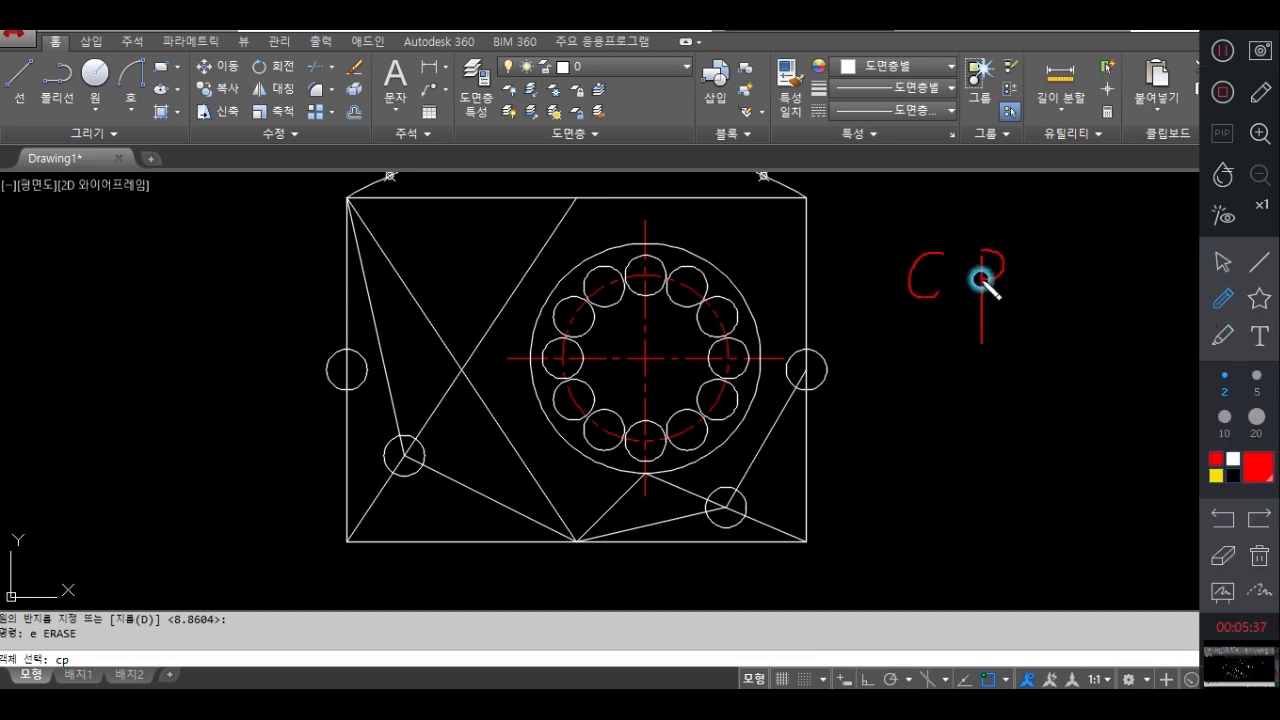
mouse_move(945, 232)
mouse_down()
mouse_move(894, 266)
mouse_move(955, 318)
mouse_up()
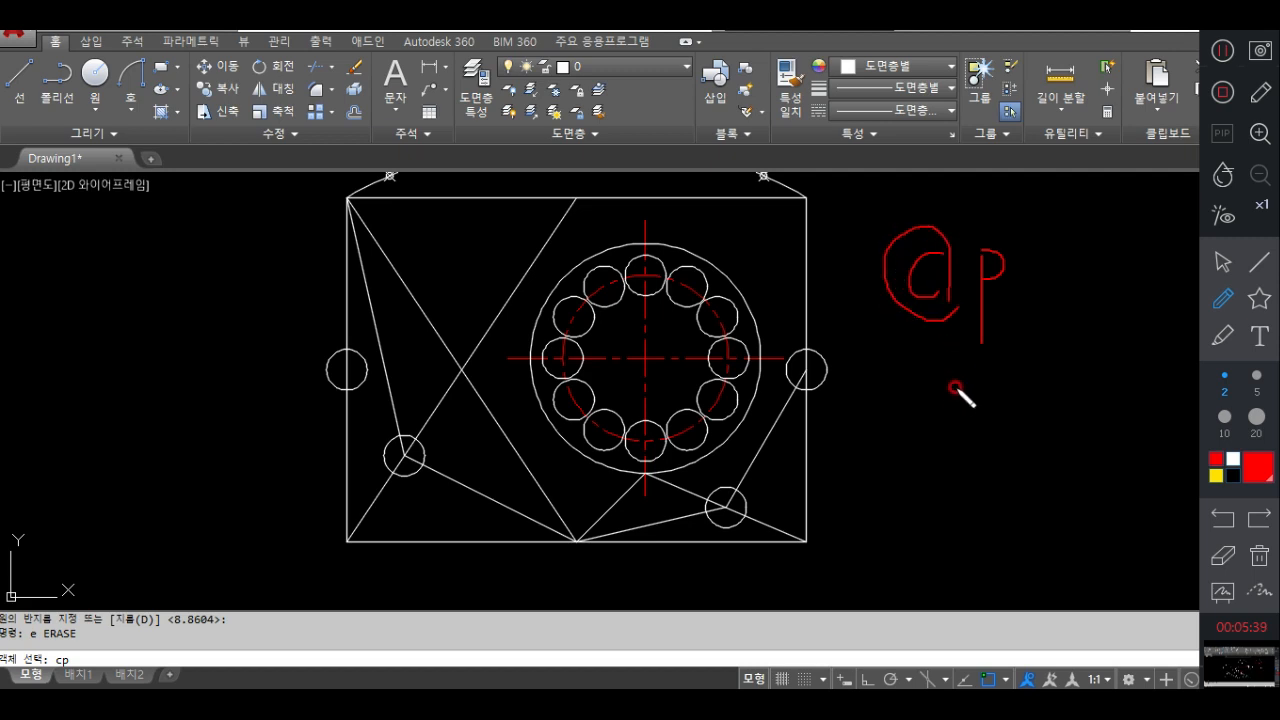
mouse_move(871, 420)
mouse_down()
mouse_move(1034, 400)
mouse_move(1006, 571)
mouse_move(858, 429)
mouse_up()
drag(980, 380, 986, 382)
mouse_move(1040, 483)
mouse_down()
mouse_move(1041, 560)
mouse_move(1063, 489)
mouse_up()
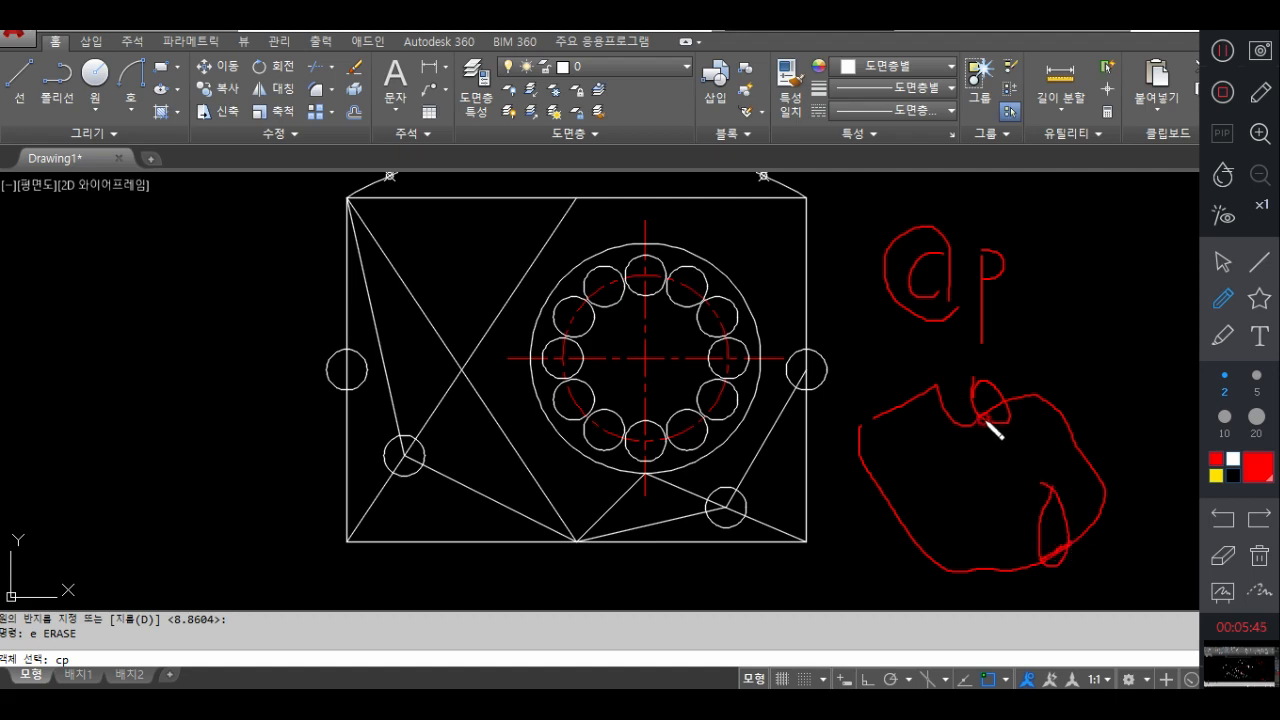
Wipe the "CP" note and the irregular outline, and return to the normal pointer
click(1222, 555)
mouse_move(940, 235)
mouse_down()
mouse_move(980, 257)
mouse_move(928, 276)
mouse_up()
mouse_move(1012, 375)
mouse_down()
mouse_move(977, 377)
mouse_move(1097, 549)
mouse_up()
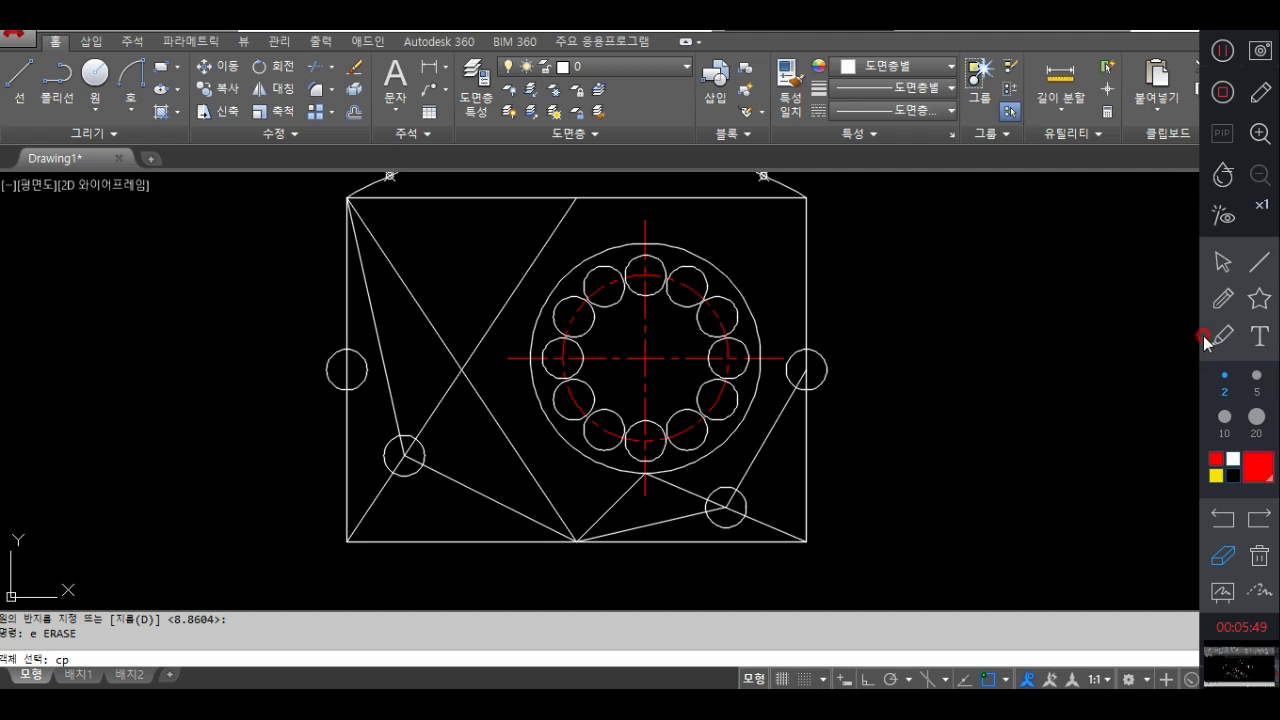
click(1218, 266)
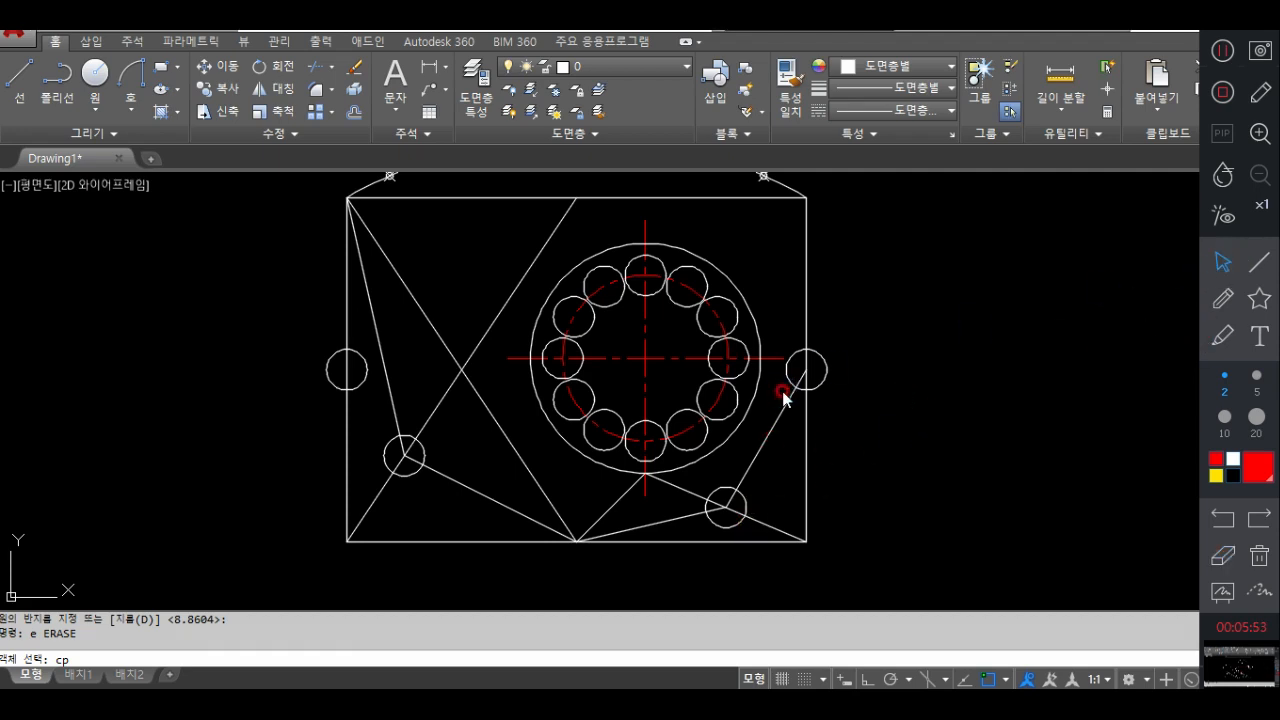
Erase the objects touched by a Crossing Polygon running from the crossing diagonals to the lower-right circle, and undo the erase
key(Return)
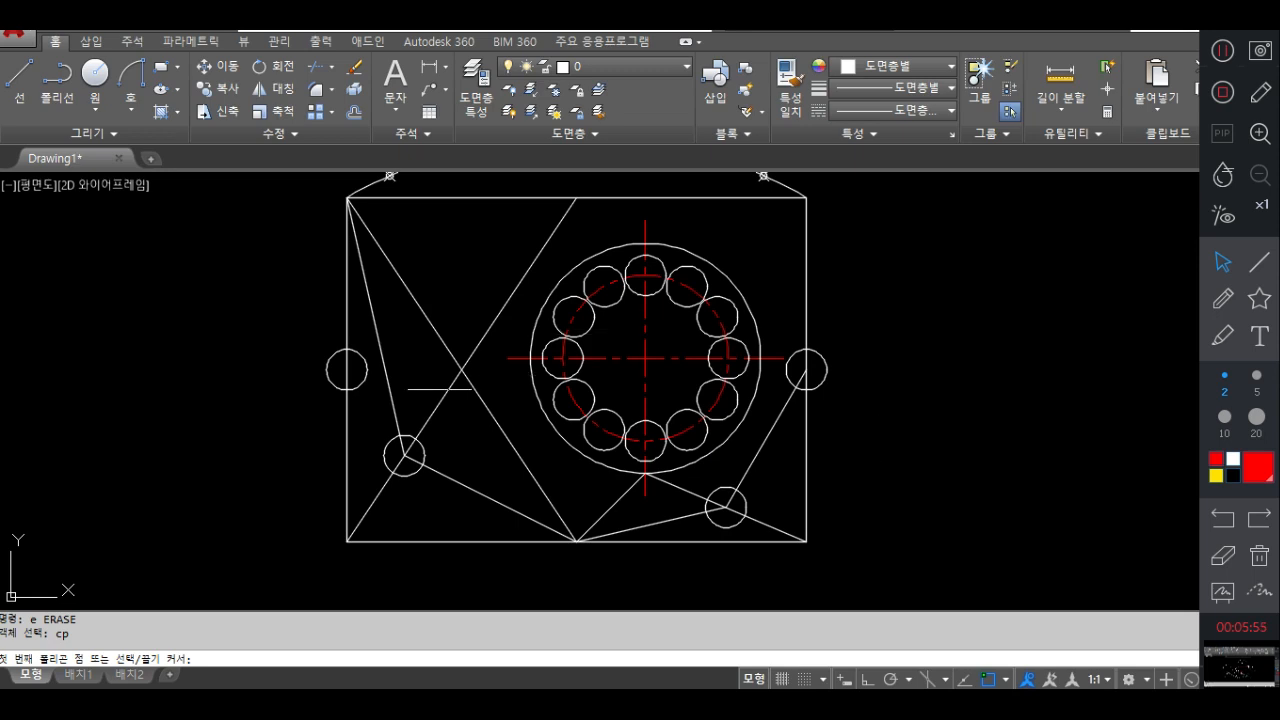
click(425, 390)
click(470, 324)
click(528, 455)
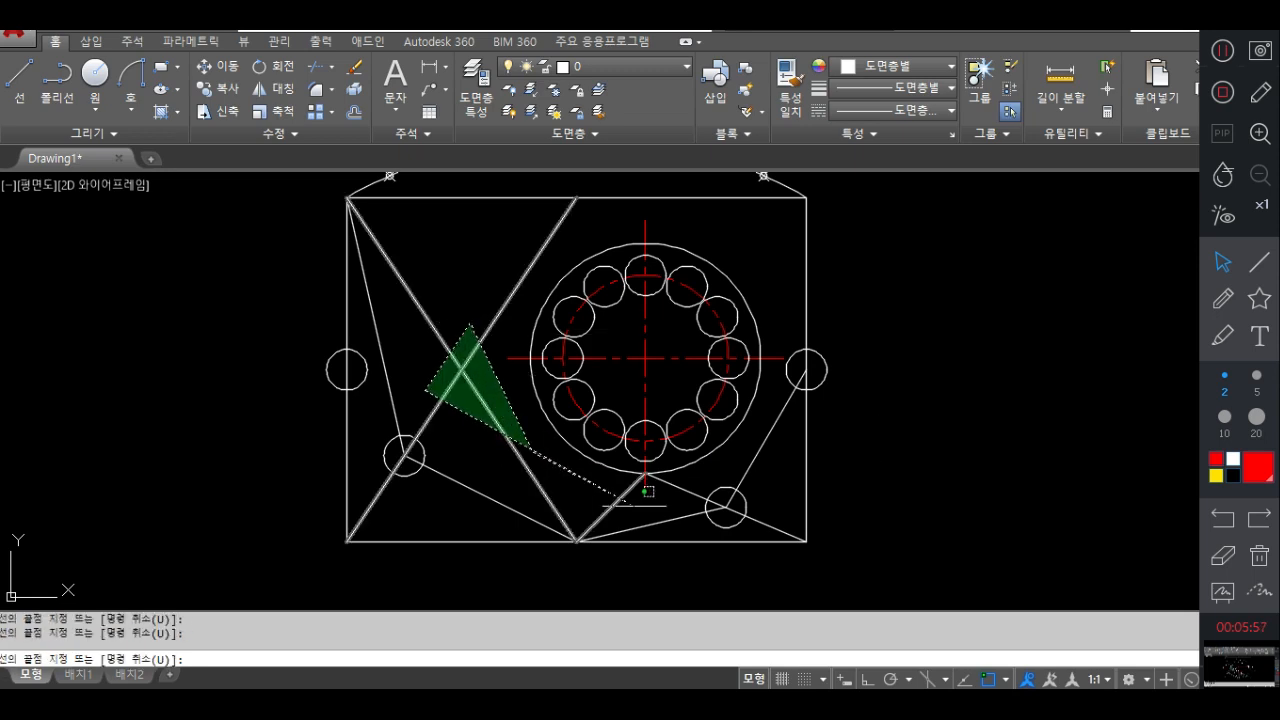
click(640, 505)
click(706, 478)
click(766, 493)
click(751, 558)
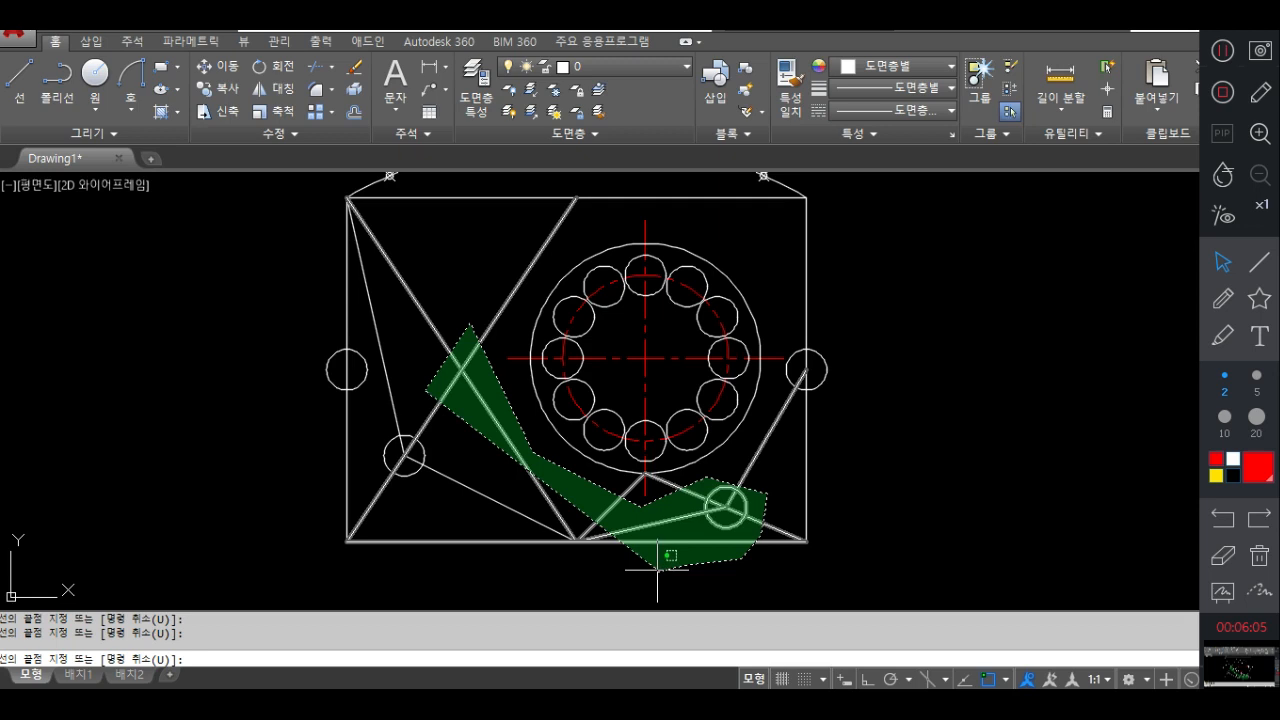
key(Return)
key(Return)
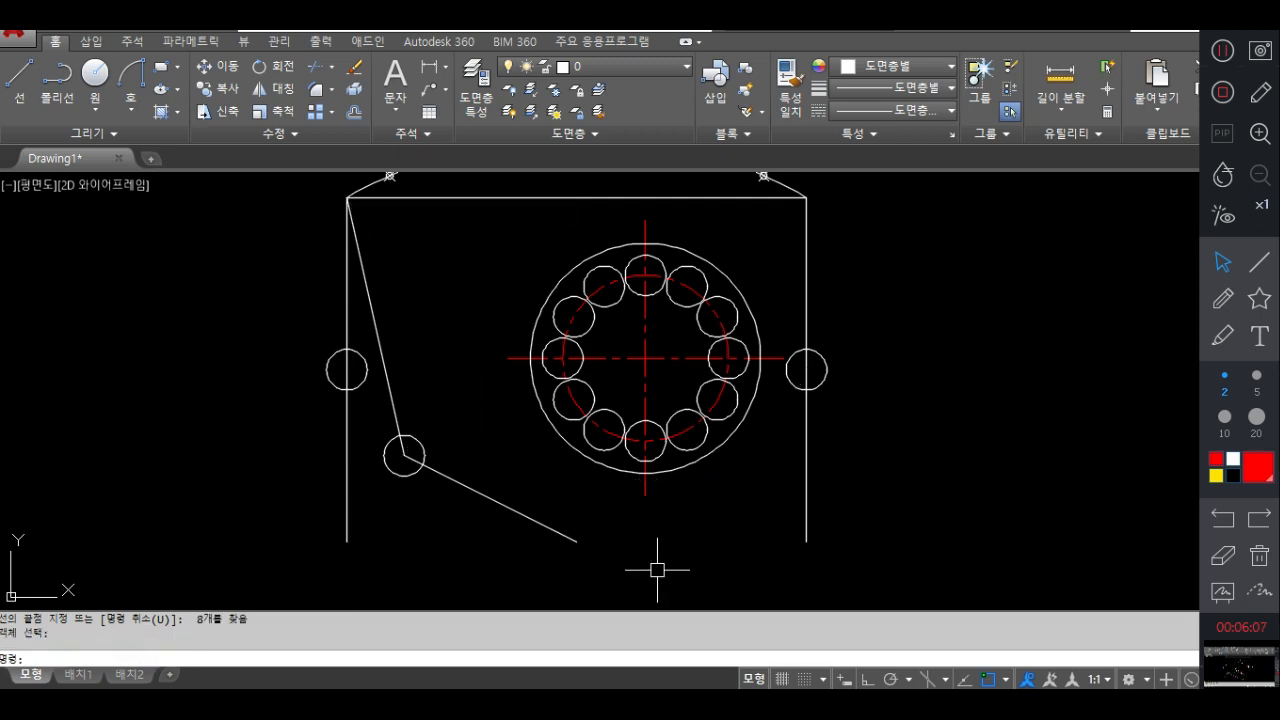
key(ctrl+z)
key(ctrl+z)
Draw a circle centred on the intersection of the two diagonals, accepting the radius of 8.8604
mouse_move(800, 498)
middle_down()
mouse_move(662, 509)
mouse_move(740, 435)
mouse_move(772, 497)
middle_up()
text(c)
key(Return)
click(441, 361)
key(Return)
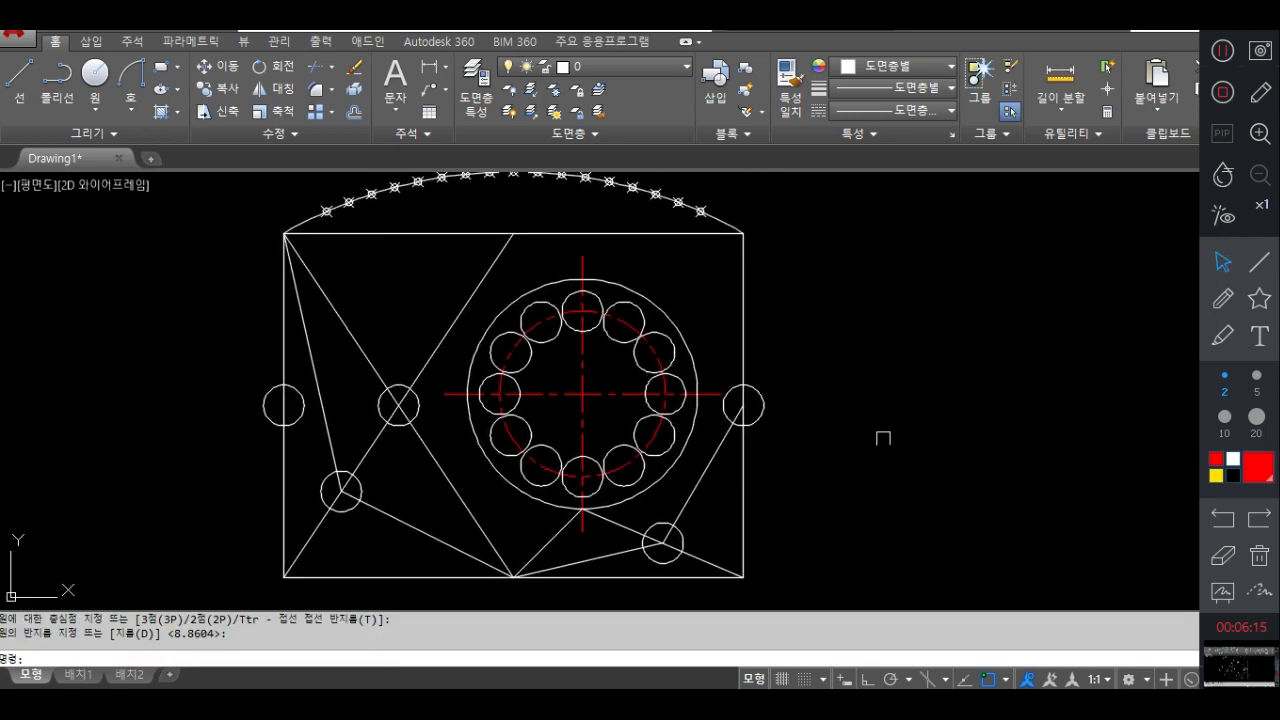
Write a circled "f" beside the drawing and sketch a zigzag fence line across the rectangle with the pen
click(1222, 298)
drag(1015, 255, 958, 366)
drag(937, 308, 995, 313)
mouse_move(1015, 398)
mouse_down()
mouse_move(1040, 300)
mouse_move(1040, 325)
mouse_up()
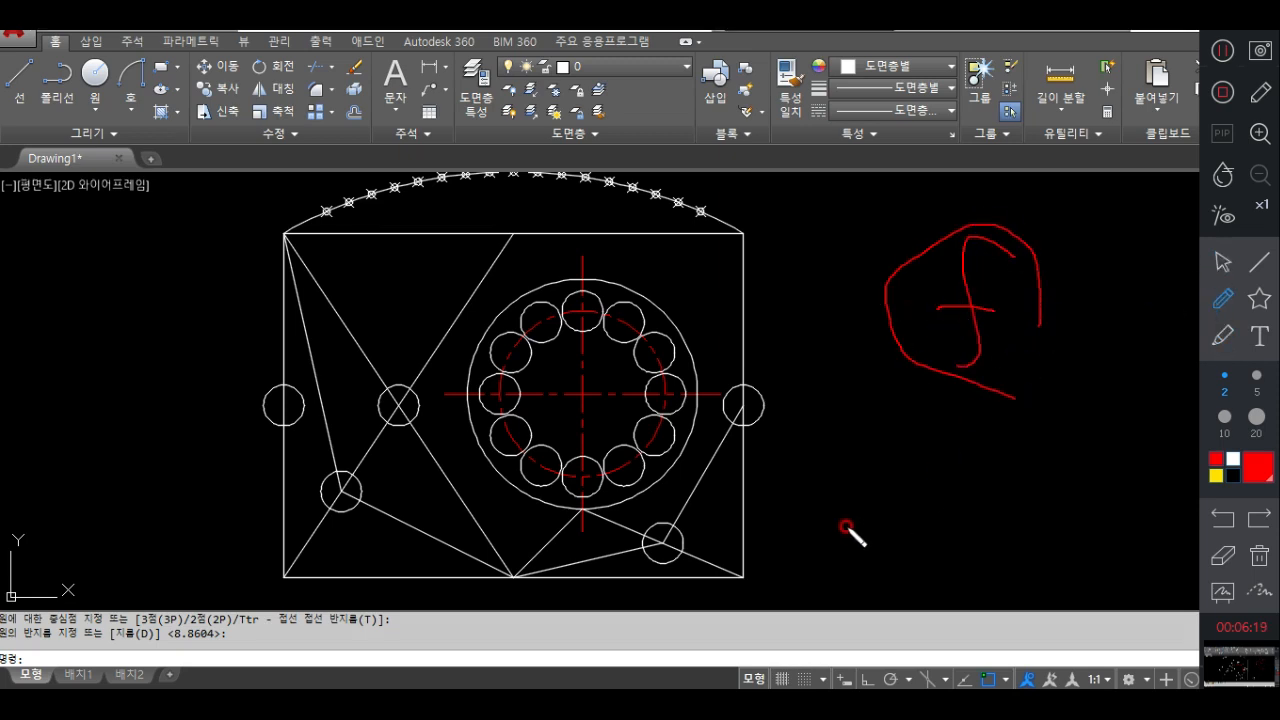
mouse_move(905, 495)
mouse_down()
mouse_move(814, 429)
mouse_move(543, 414)
mouse_move(215, 340)
mouse_up()
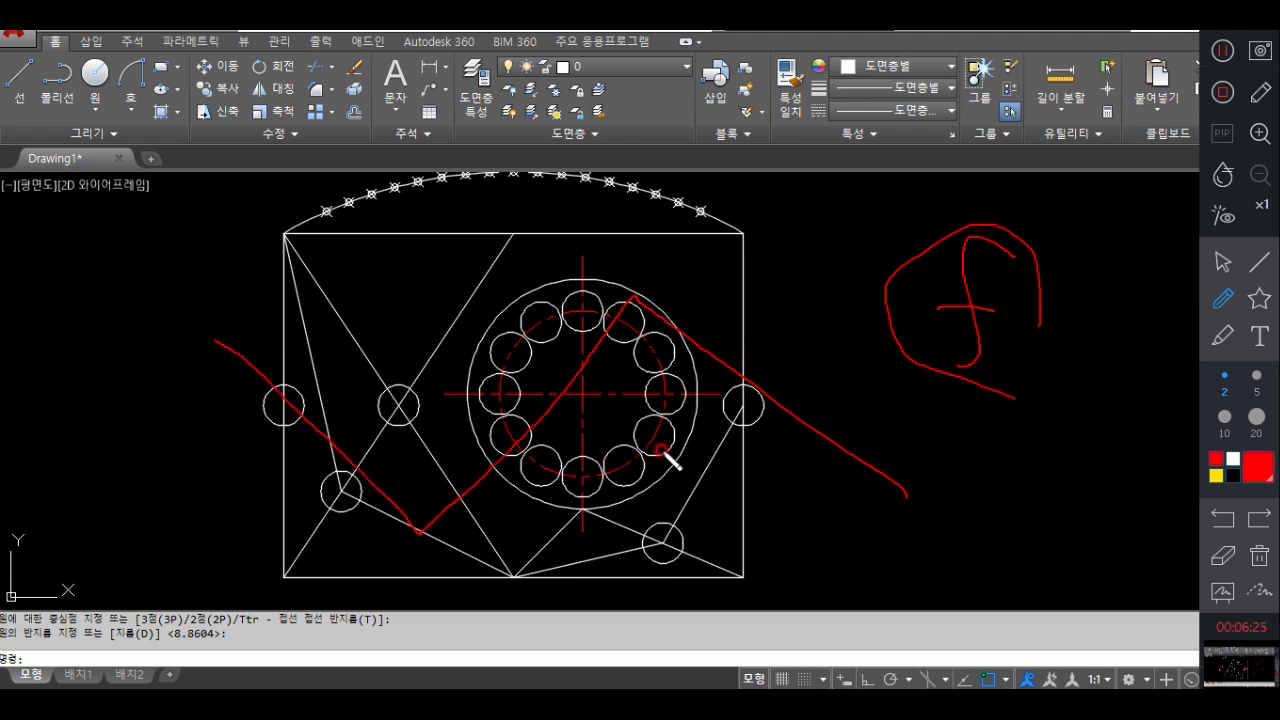
Wipe the "f" note and the zigzag line, and return to the normal pointer
key(ctrl+z)
click(1222, 555)
drag(1044, 266, 971, 280)
click(1238, 265)
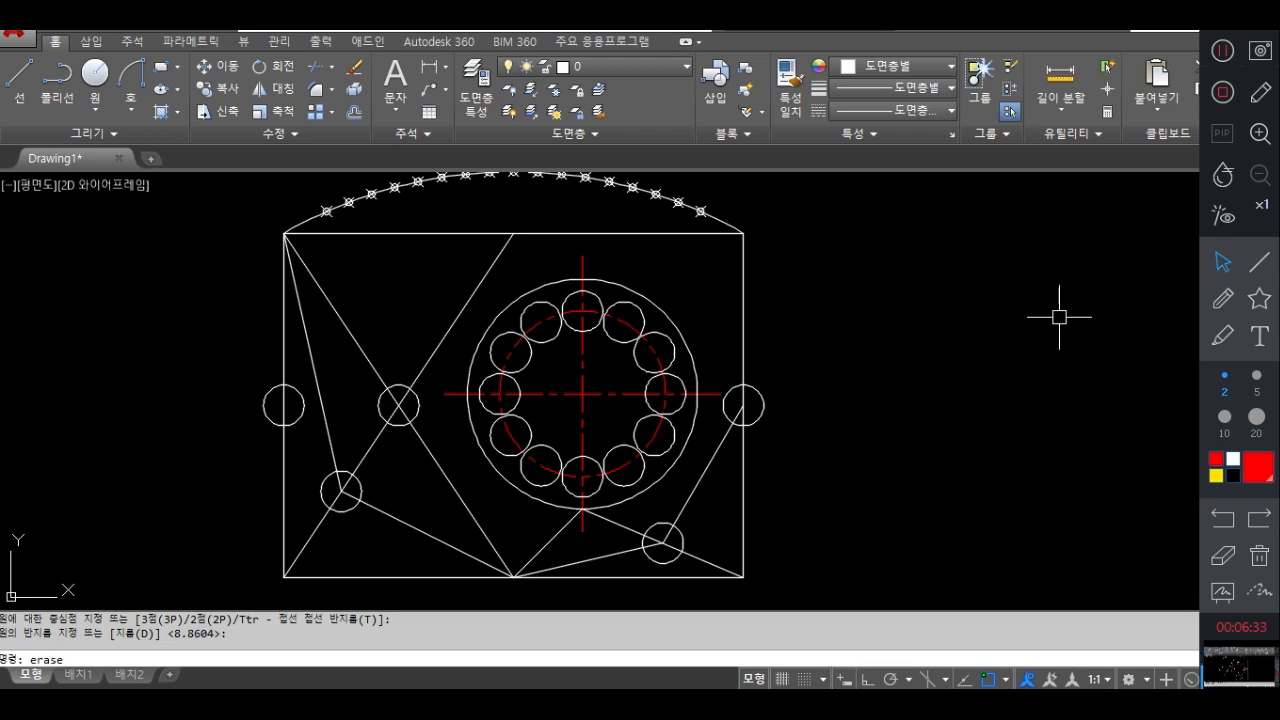
Erase the objects crossed by a Fence running over the rectangle's upper part and back through its lower half, and undo the erase
key(Return)
key(Return)
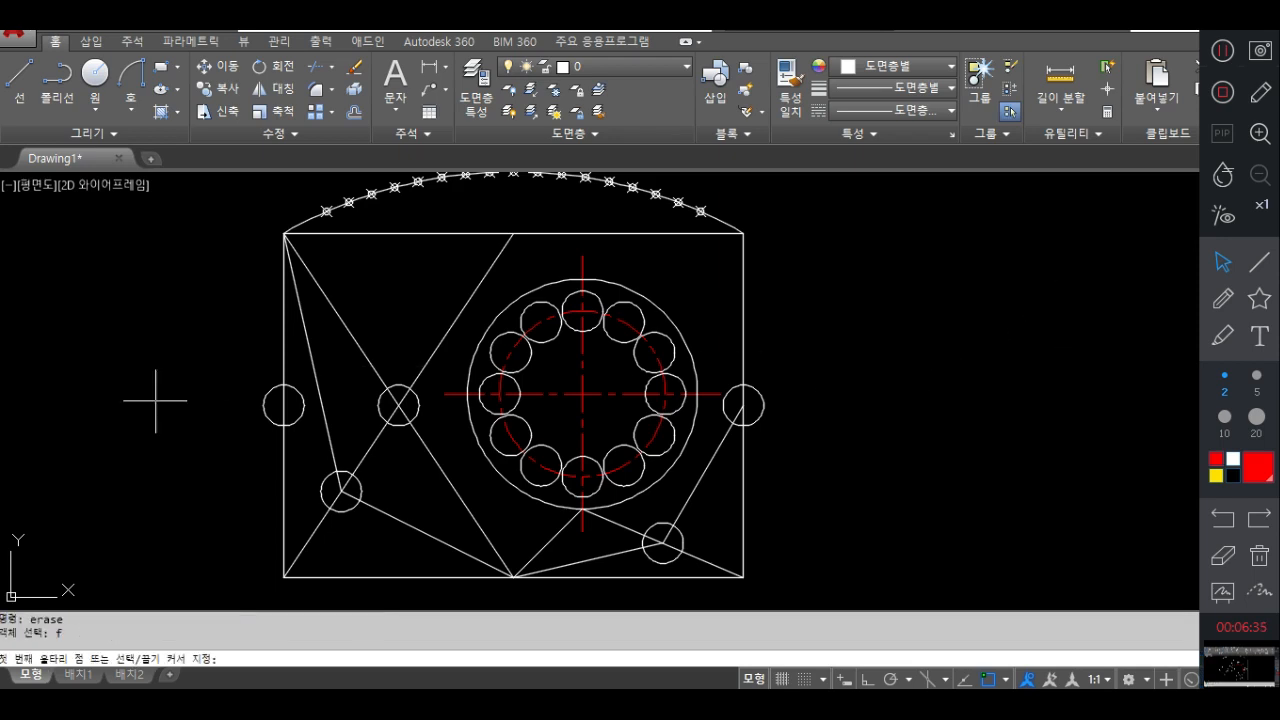
click(122, 407)
click(432, 214)
click(978, 373)
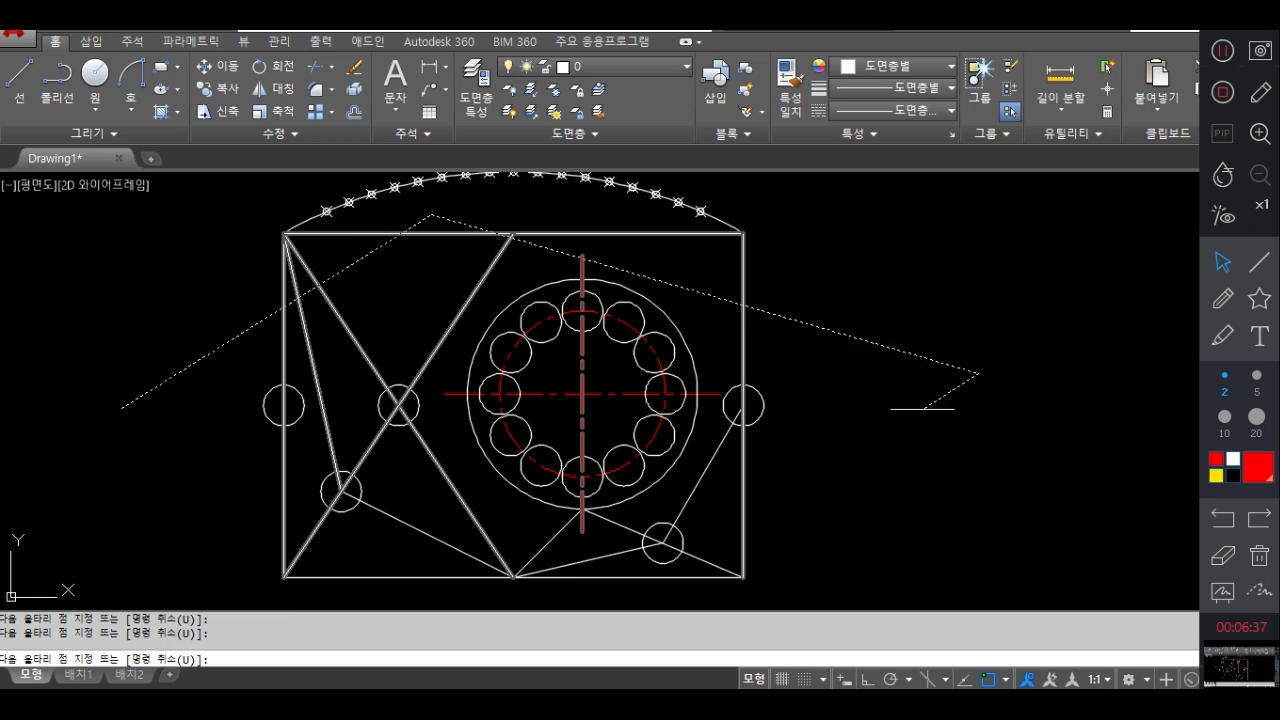
click(366, 562)
key(Return)
key(Return)
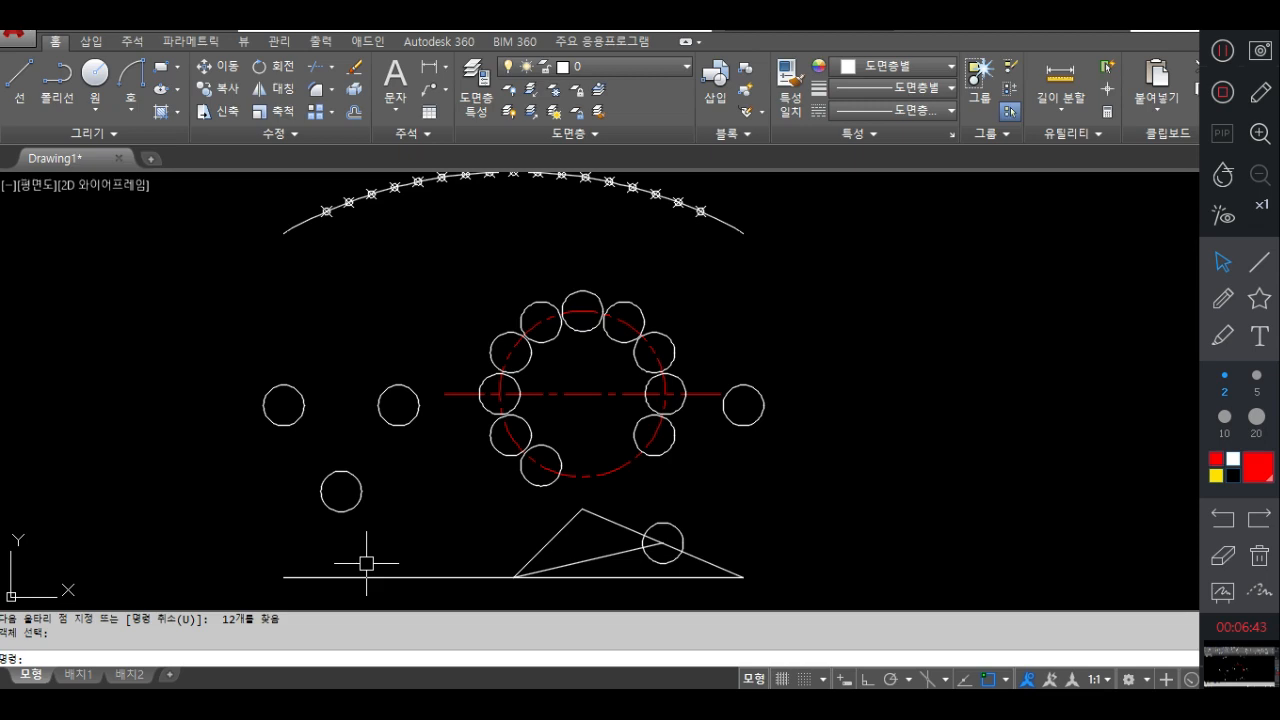
key(ctrl+z)
Draw a vertical line with Ortho on in the empty area to the right of the rectangle
middle_drag(1022, 419, 654, 431)
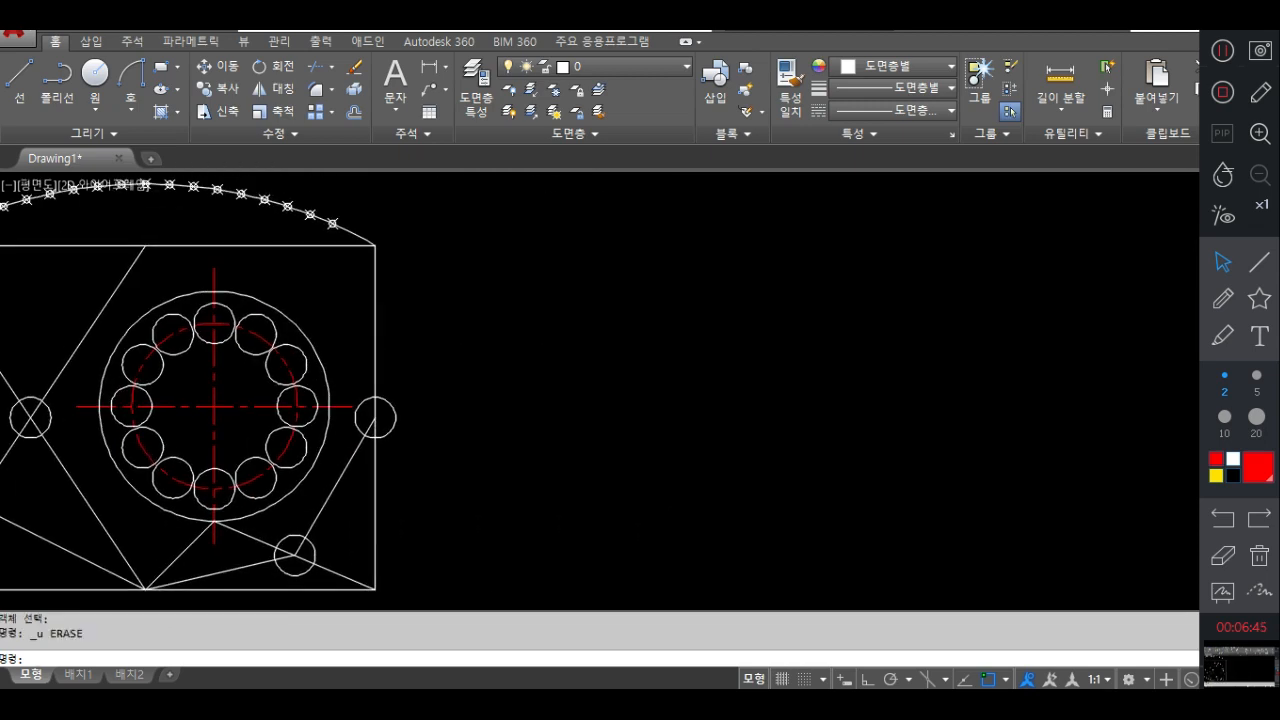
text(l)
key(Return)
click(526, 537)
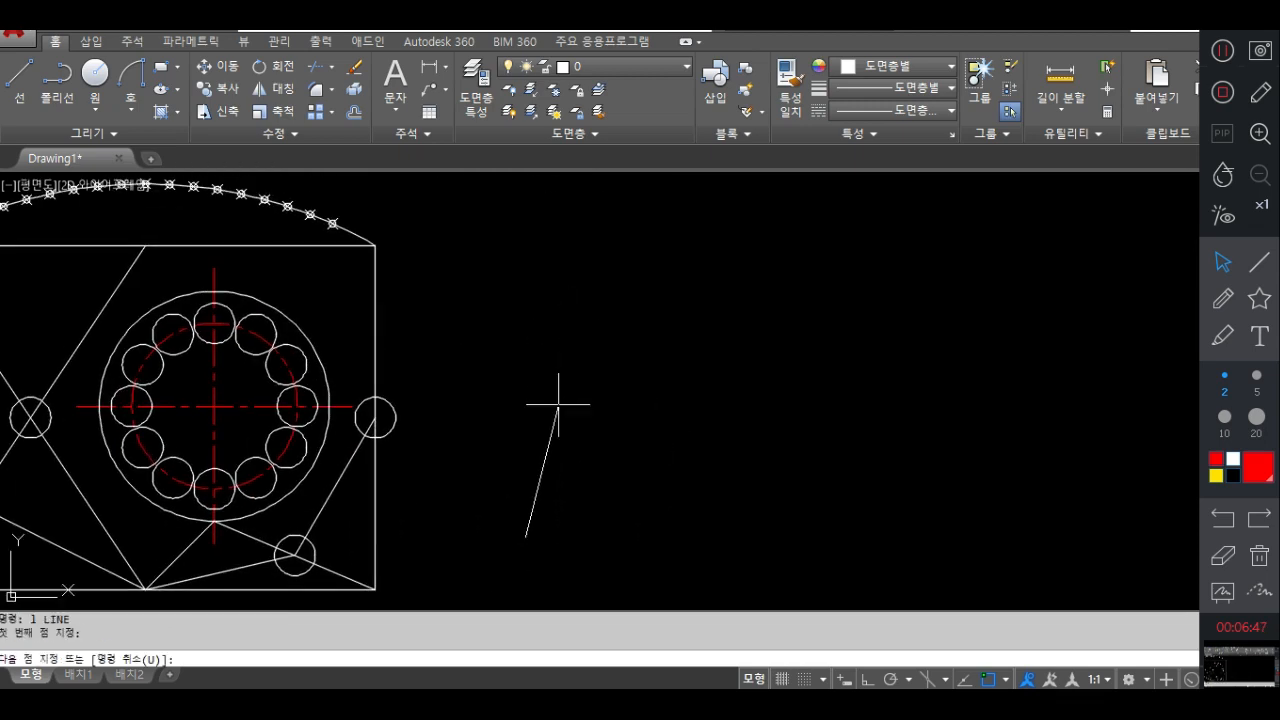
click(526, 298)
key(Return)
Draw eight more vertical lines of slightly different lengths to the right of the first one, at uneven spacing
key(Return)
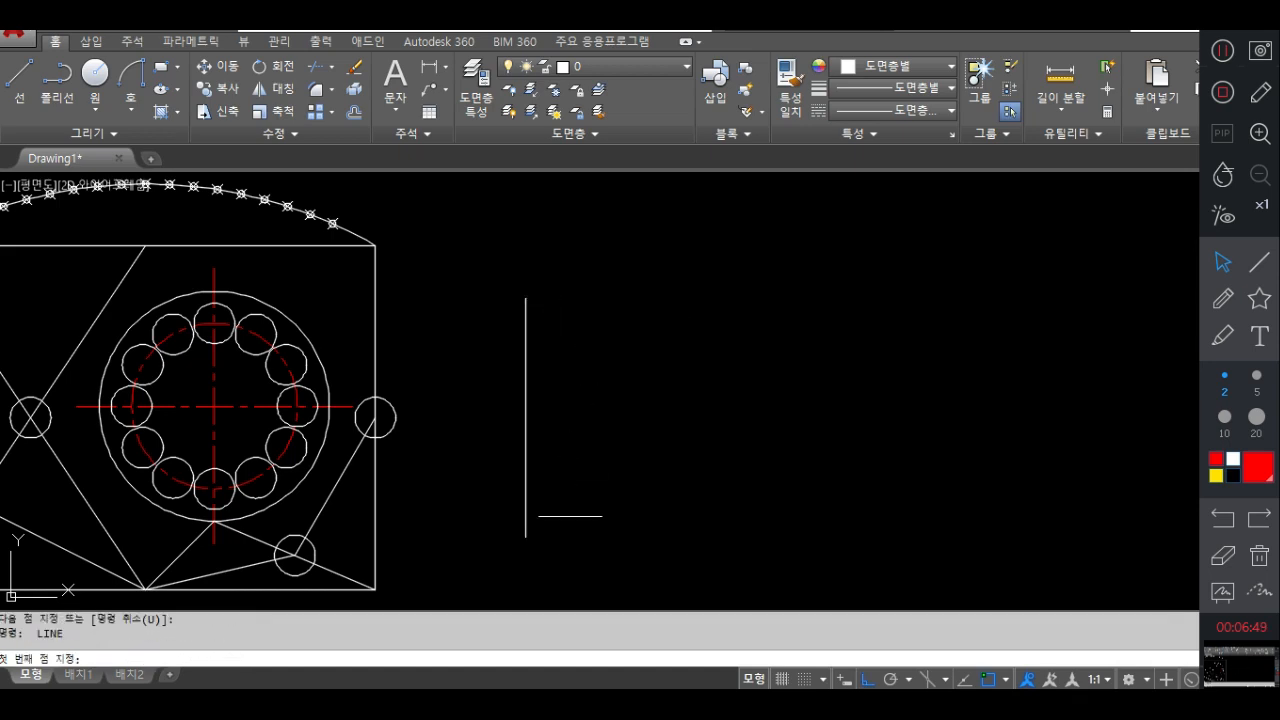
click(605, 521)
click(605, 335)
key(Return)
key(Return)
click(625, 518)
click(625, 360)
key(Return)
key(Return)
click(660, 527)
click(703, 346)
key(space)
key(space)
click(736, 529)
click(747, 340)
key(space)
key(space)
click(780, 537)
click(800, 333)
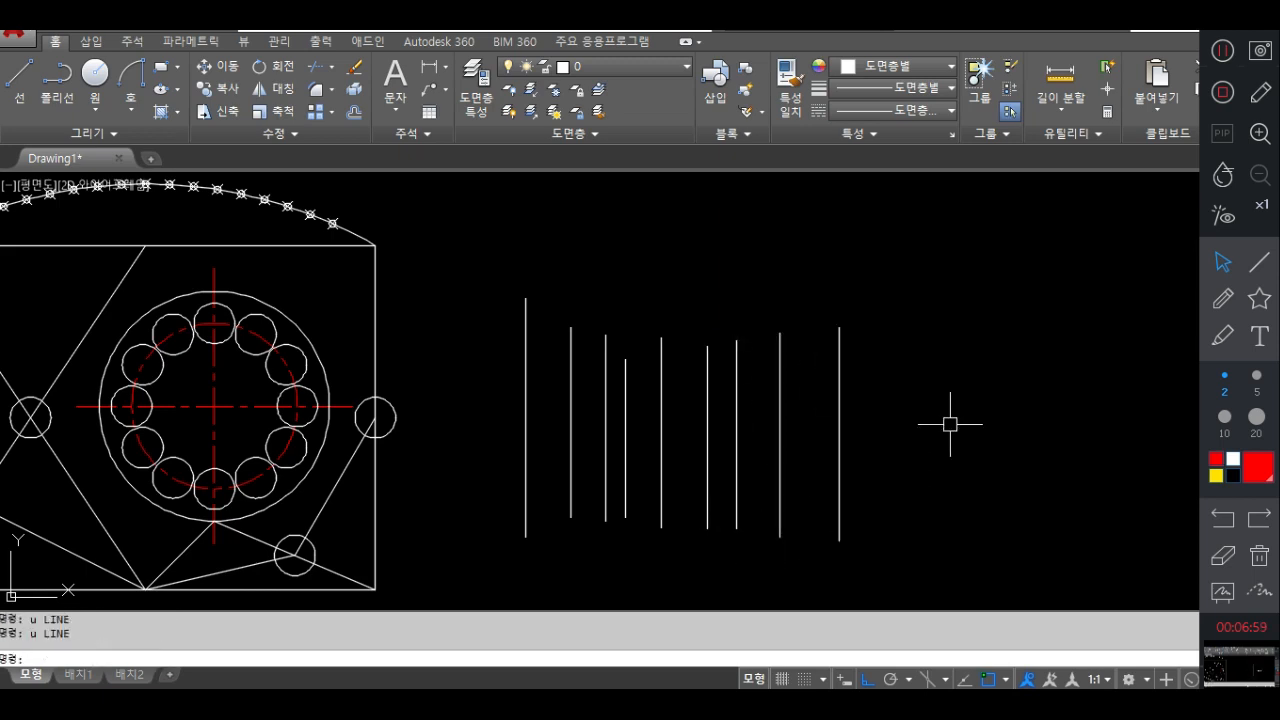
Draw two parallel horizontal lines across all the vertical lines, one above the other
key(space)
click(937, 406)
click(435, 406)
key(space)
key(space)
click(463, 468)
click(886, 468)
key(space)
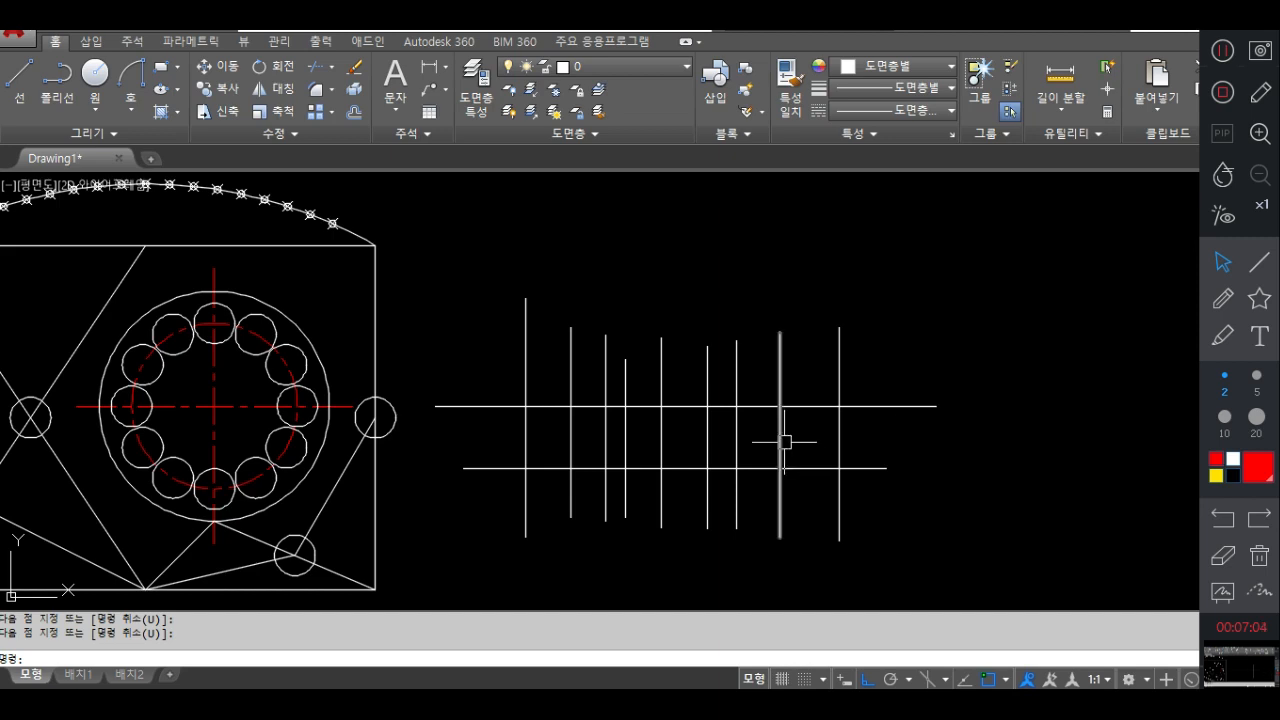
Circle the vertical lines' upper ends, trace the upper horizontal line, and write "trim" and "erase" with the pen
click(1222, 298)
mouse_move(897, 377)
mouse_down()
mouse_move(851, 388)
mouse_move(500, 332)
mouse_move(893, 398)
mouse_up()
drag(458, 404, 930, 408)
mouse_move(805, 400)
mouse_down()
mouse_move(571, 283)
mouse_move(806, 383)
mouse_up()
drag(890, 265, 982, 256)
mouse_move(944, 232)
mouse_down()
mouse_move(960, 300)
mouse_move(1006, 306)
mouse_move(1051, 286)
mouse_move(1040, 263)
mouse_move(1094, 263)
mouse_move(1146, 296)
mouse_up()
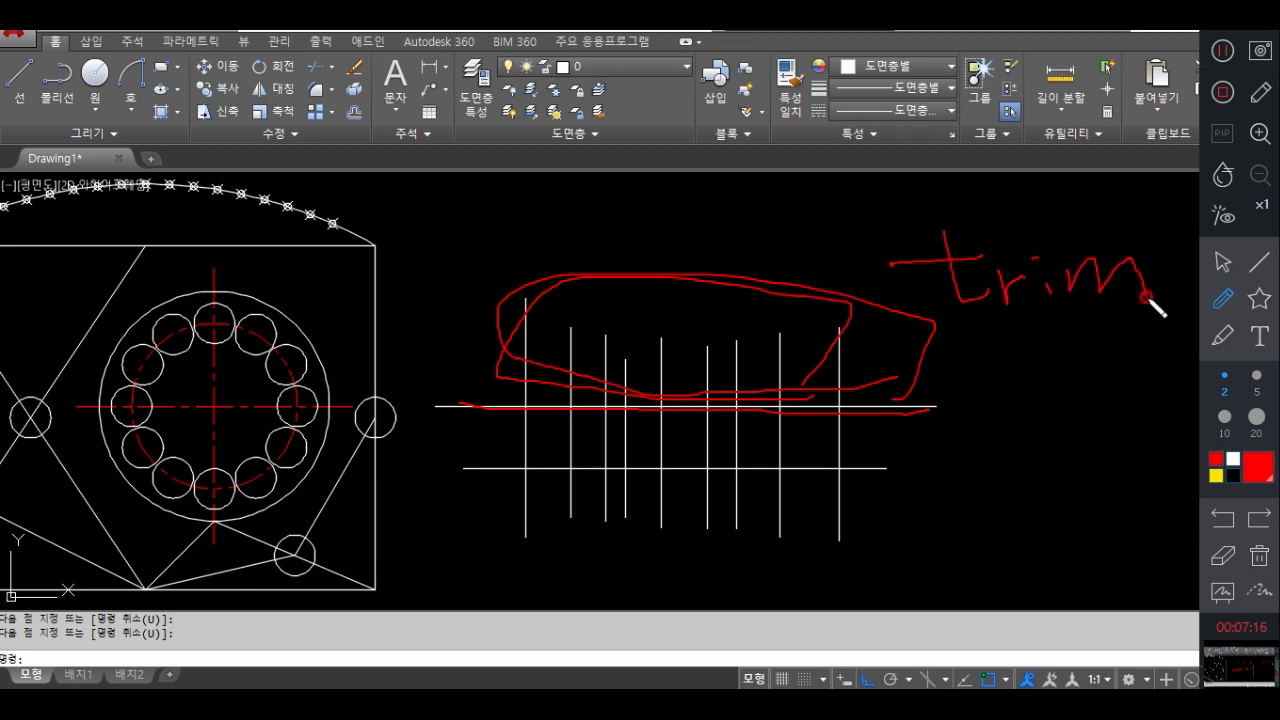
mouse_move(966, 395)
mouse_down()
mouse_move(997, 410)
mouse_move(1043, 388)
mouse_move(1057, 406)
mouse_move(1103, 380)
mouse_move(1150, 418)
mouse_up()
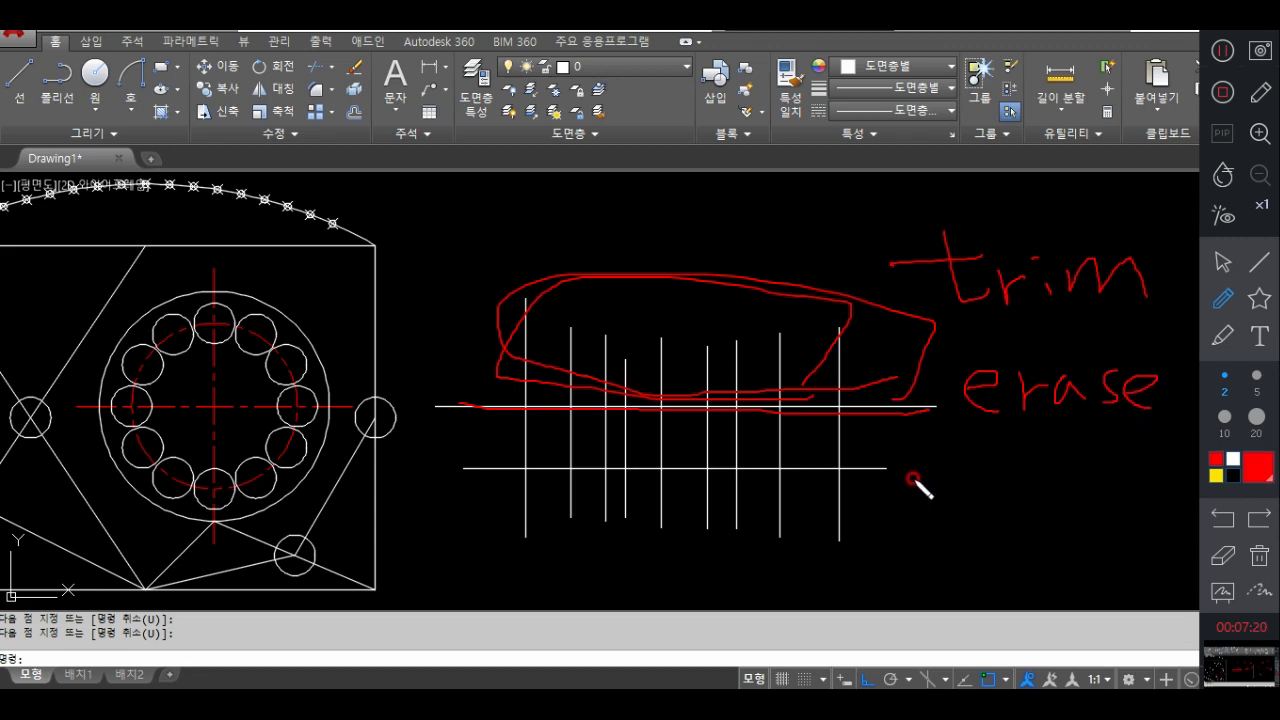
drag(837, 329, 838, 510)
mouse_move(1067, 330)
mouse_down()
mouse_move(1100, 215)
mouse_move(1072, 320)
mouse_up()
Wipe the "trim" and "erase" notes and the loops, and return to the normal pointer
click(1236, 566)
mouse_move(1130, 290)
mouse_down()
mouse_move(1114, 251)
mouse_move(929, 263)
mouse_move(1092, 374)
mouse_move(846, 337)
mouse_move(826, 414)
mouse_up()
click(1220, 262)
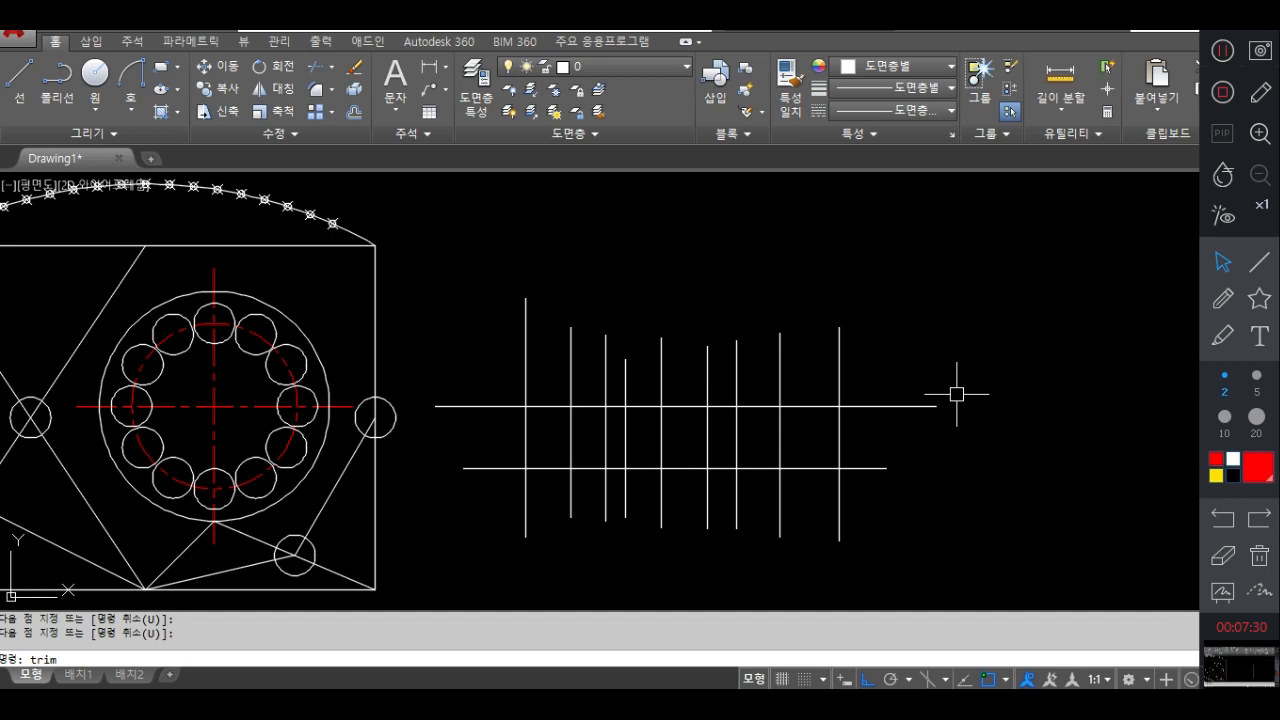
Trim the upper ends of the first four vertical lines individually, using the upper horizontal line as cutting edge
key(Return)
click(876, 409)
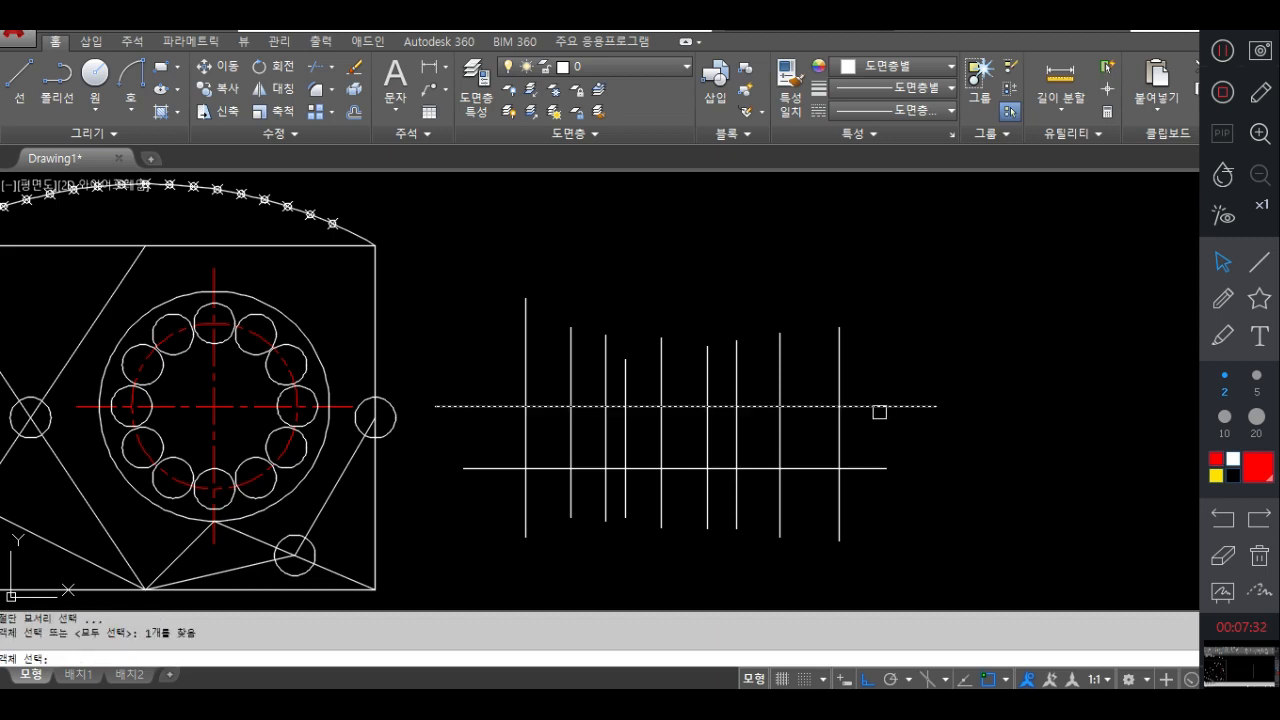
key(Return)
click(879, 412)
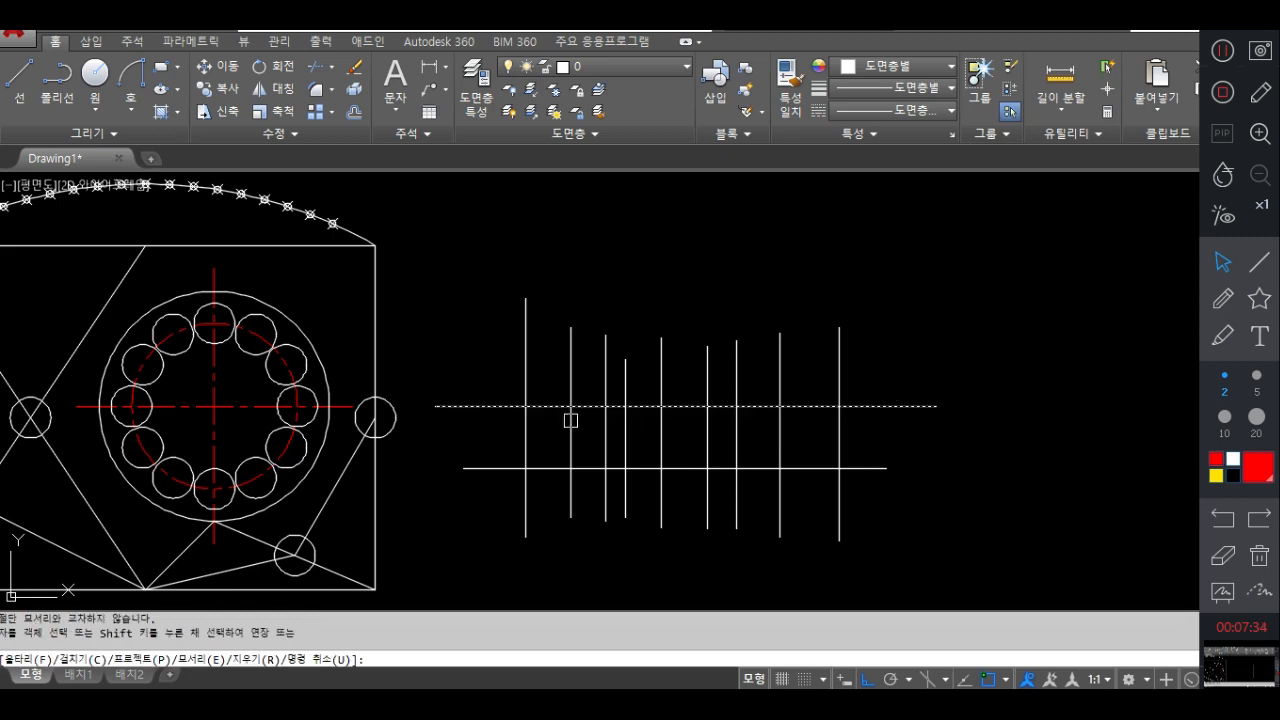
click(526, 367)
click(572, 367)
click(606, 376)
click(625, 374)
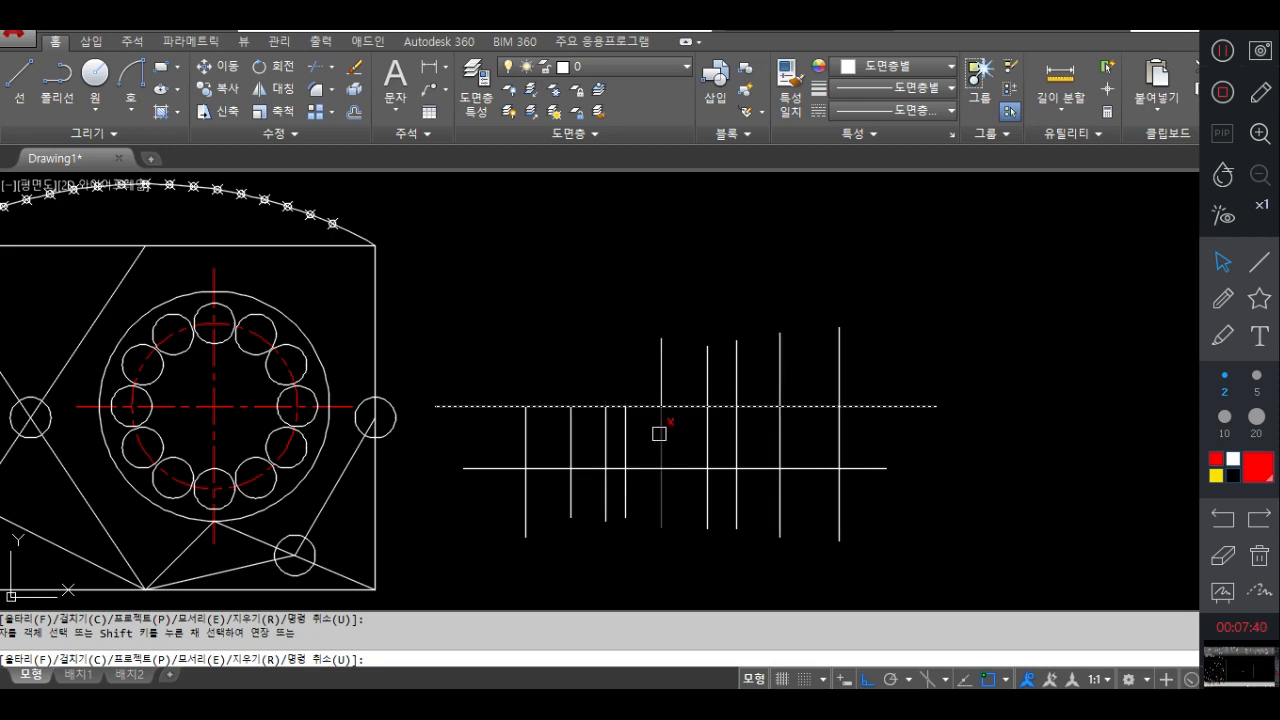
key(Return)
Trim all vertical lines below the lower horizontal line in one pass, using that line as cutting edge and the Fence option
mouse_move(772, 490)
middle_down()
mouse_move(754, 423)
mouse_move(728, 423)
middle_up()
text(tr)
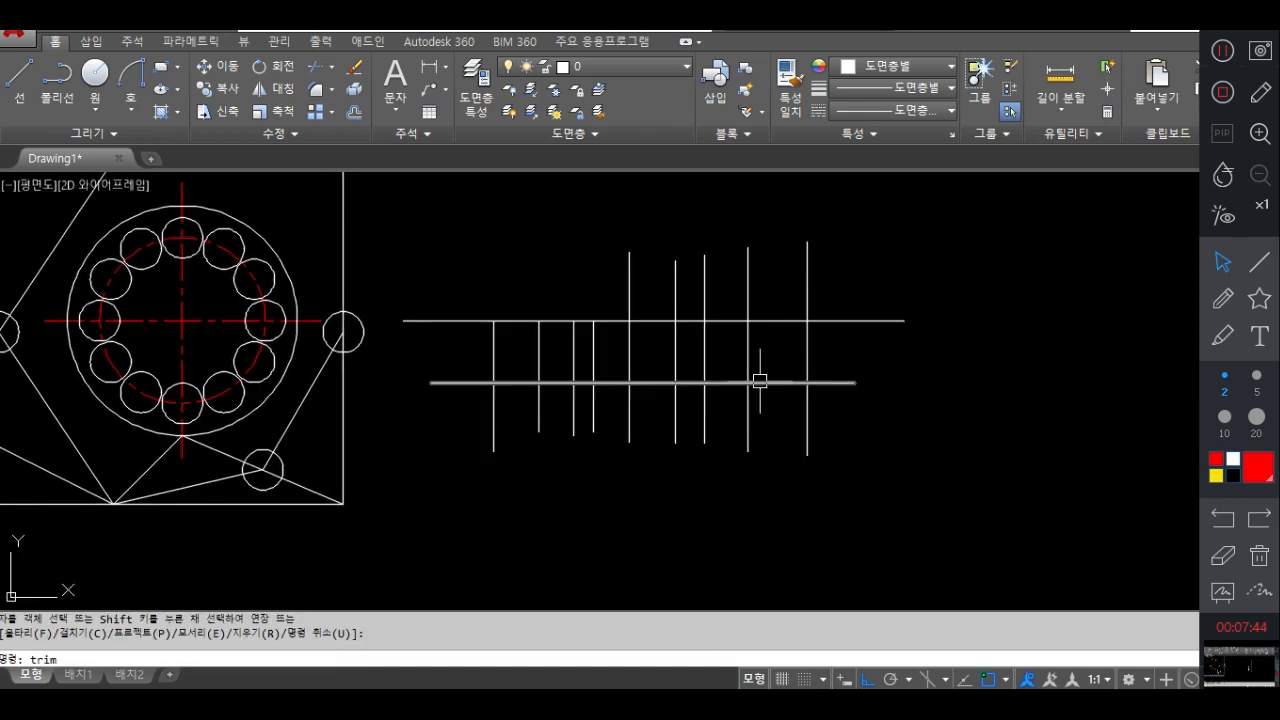
text(im)
key(Return)
key(Return)
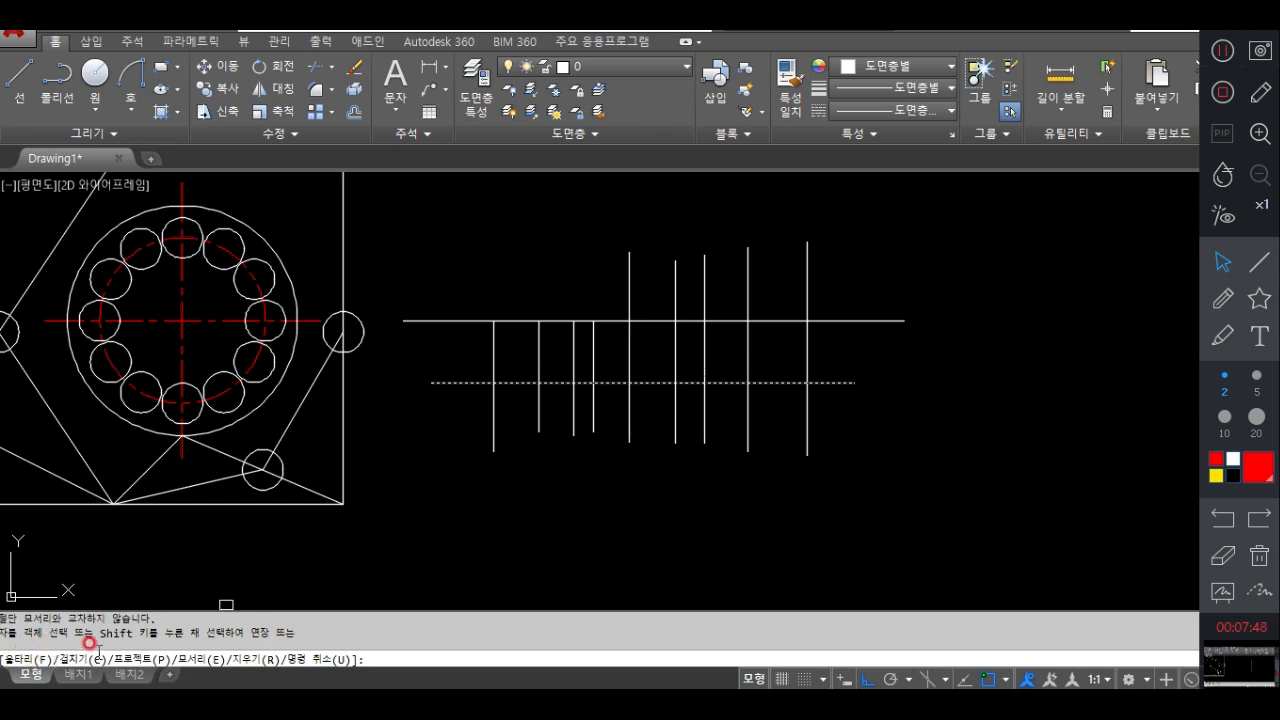
text(f)
key(Return)
click(430, 400)
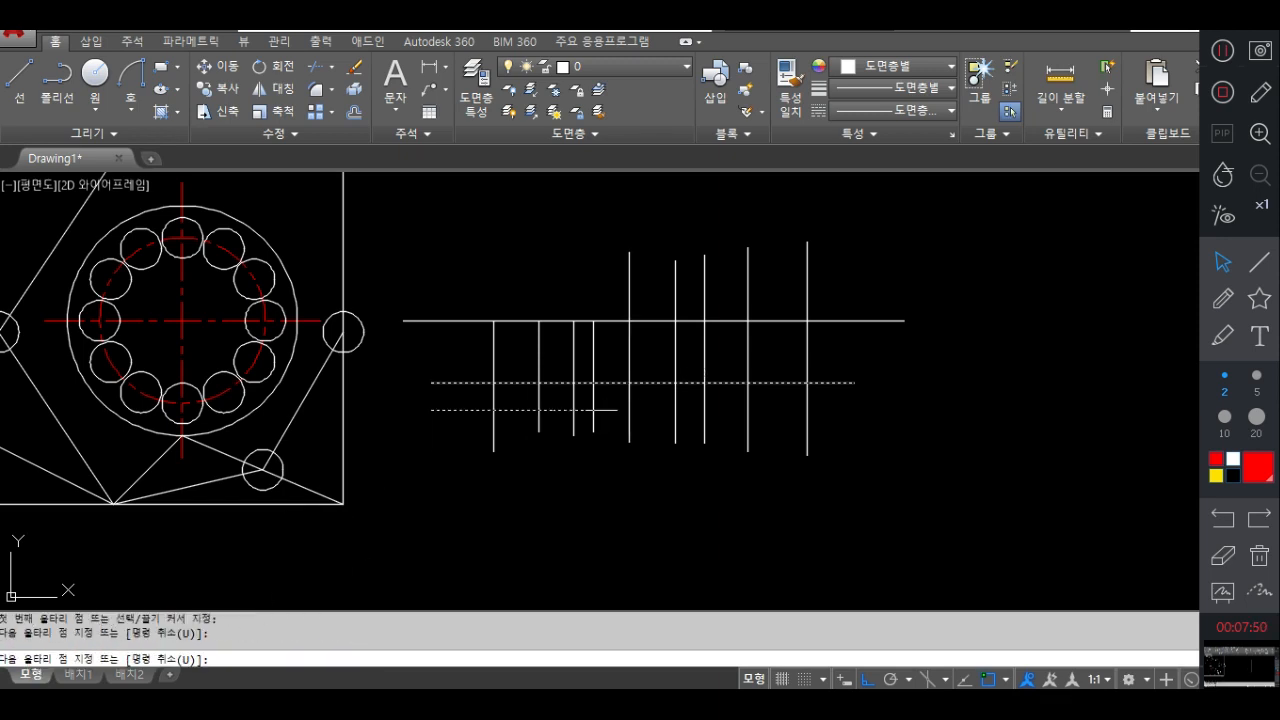
click(958, 412)
key(Return)
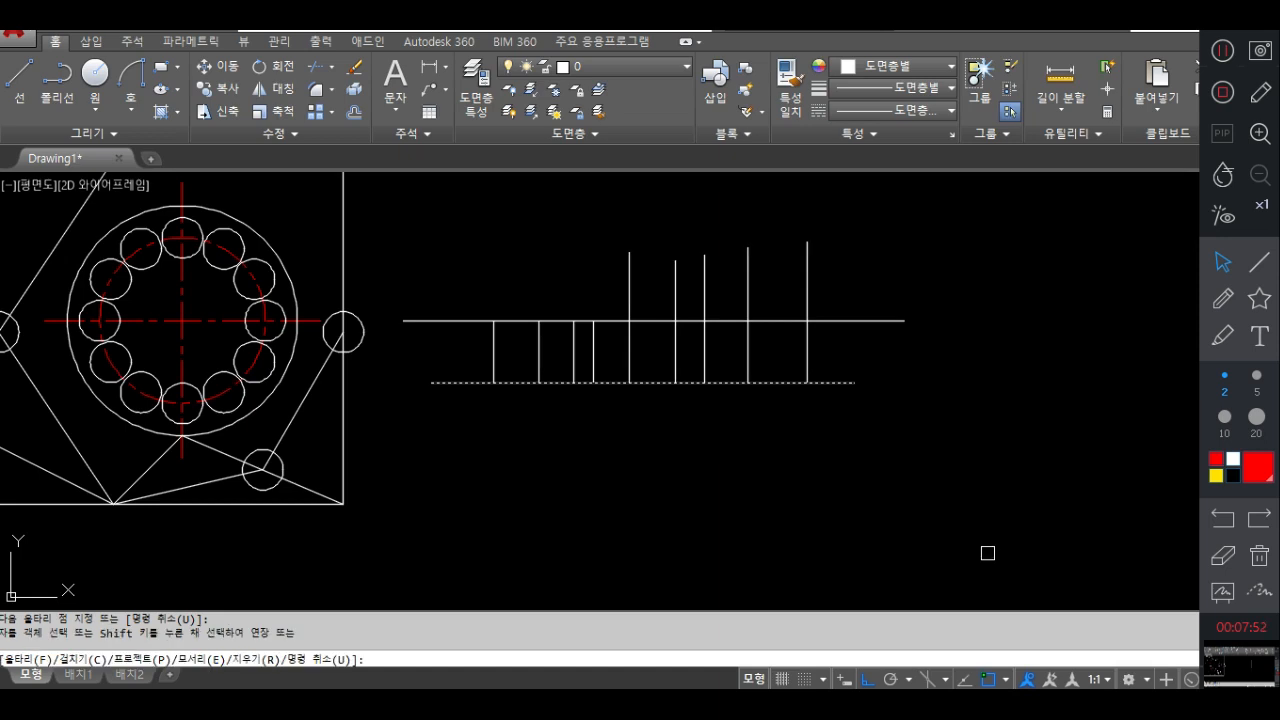
key(Return)
Erase the objects crossed by a multi-segment Fence running from below the practice lines across the rectangle to its lower-left side, and undo the erase
mouse_move(701, 399)
middle_down()
mouse_move(948, 517)
mouse_move(868, 504)
middle_up()
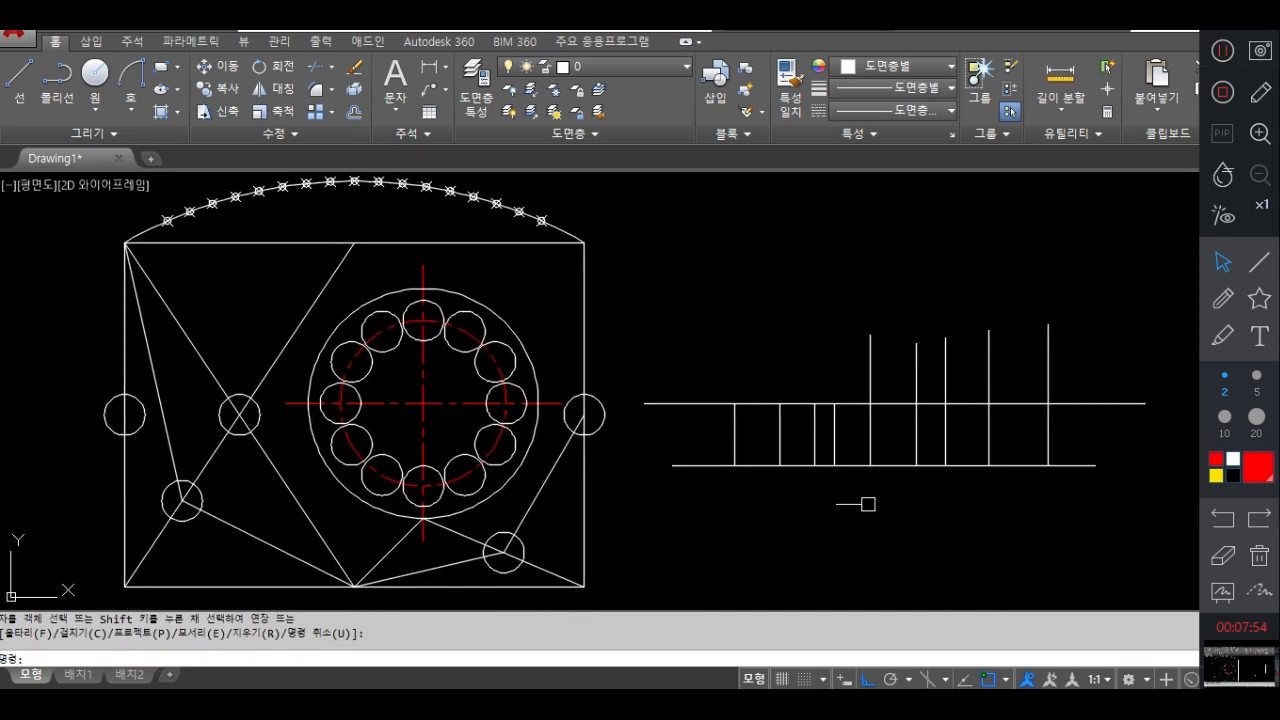
text(erase)
key(Return)
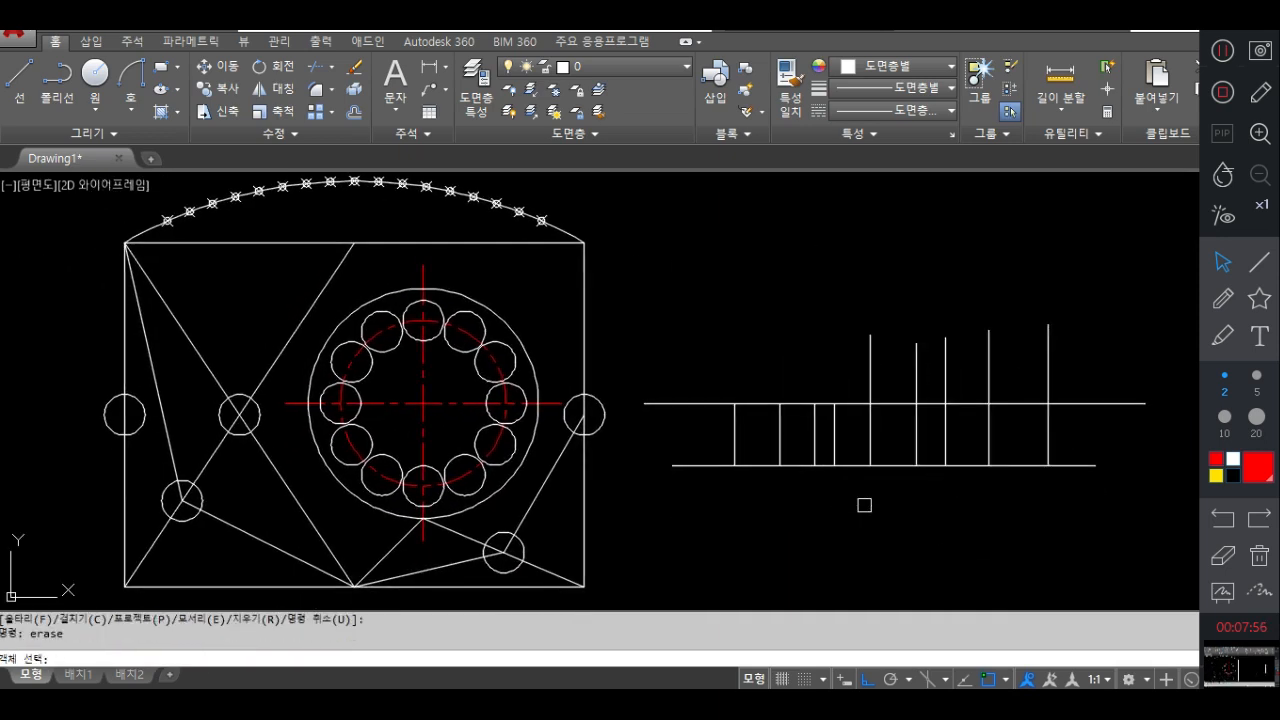
key(Return)
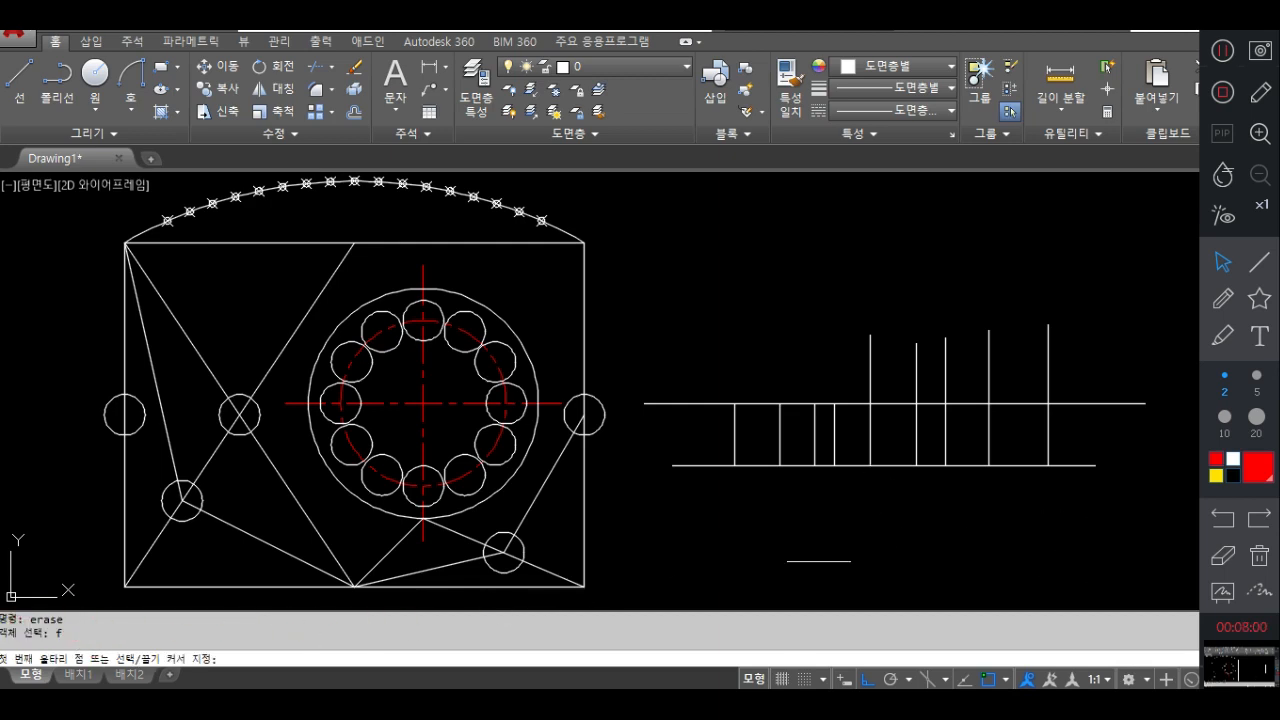
click(845, 553)
click(517, 280)
click(201, 315)
click(63, 545)
key(Return)
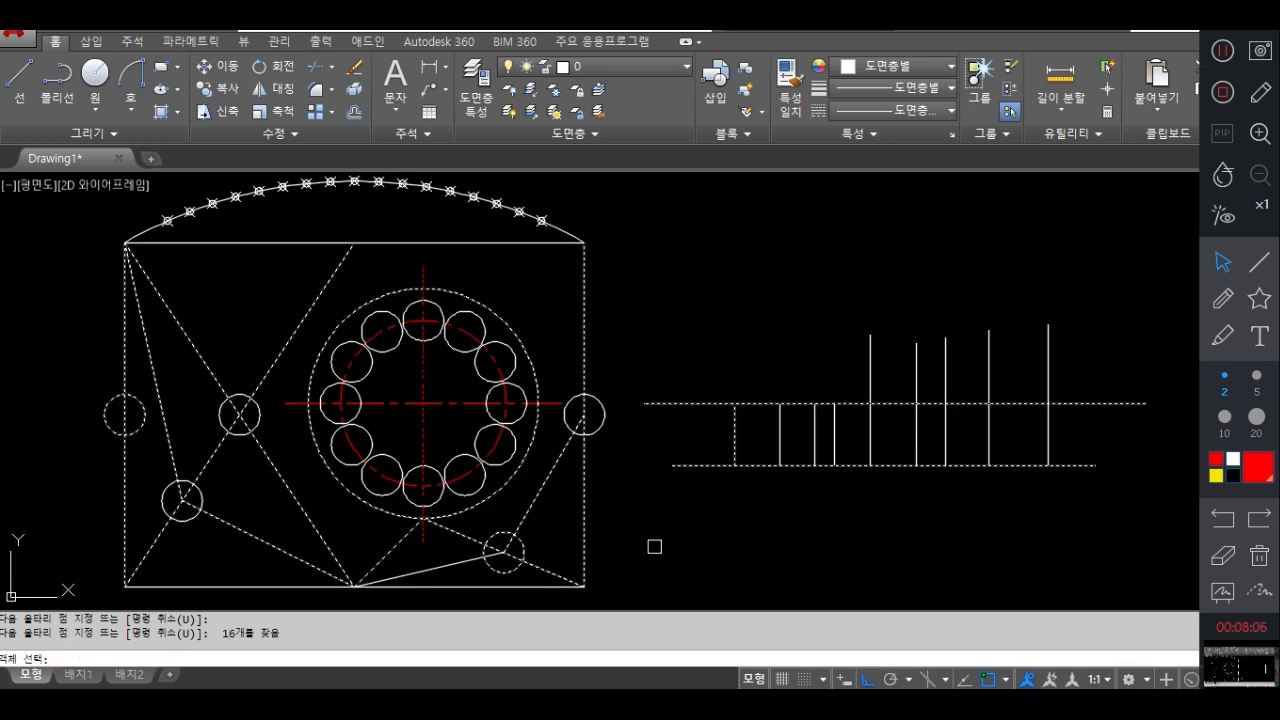
key(Return)
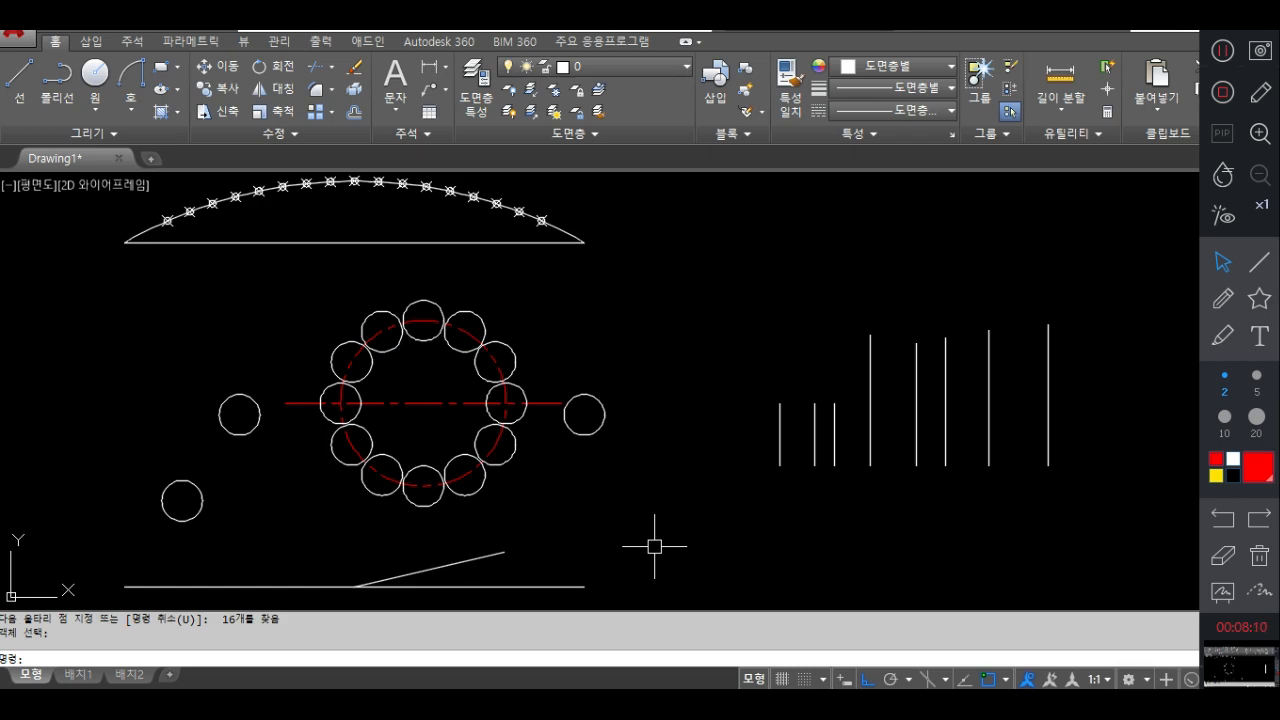
text(u)
key(Return)
Erase all the practice lines to the right of the rectangle with a crossing box
scroll(717, 600, down, 3)
text(e)
key(Return)
click(1044, 490)
click(626, 298)
key(Return)
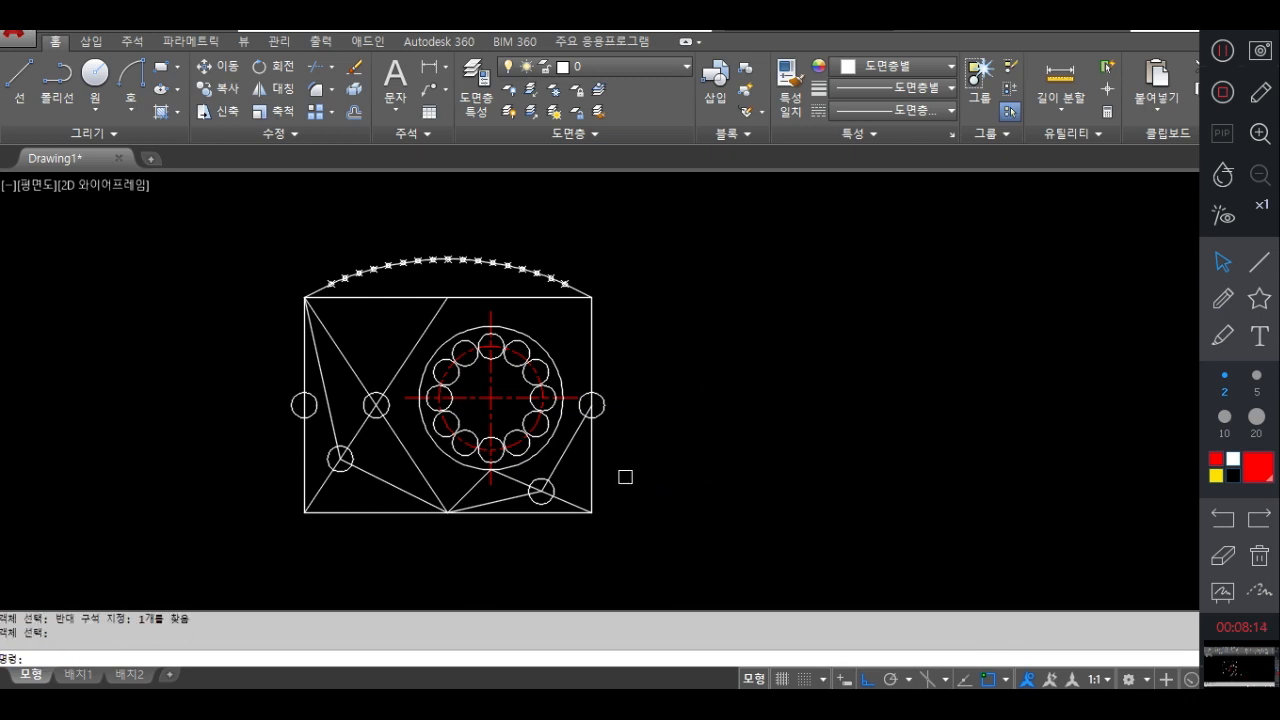
Start Erase and select the circles and lines in the rectangle's left part with a crossing box, picking two selected lines again
scroll(625, 477, up, 2)
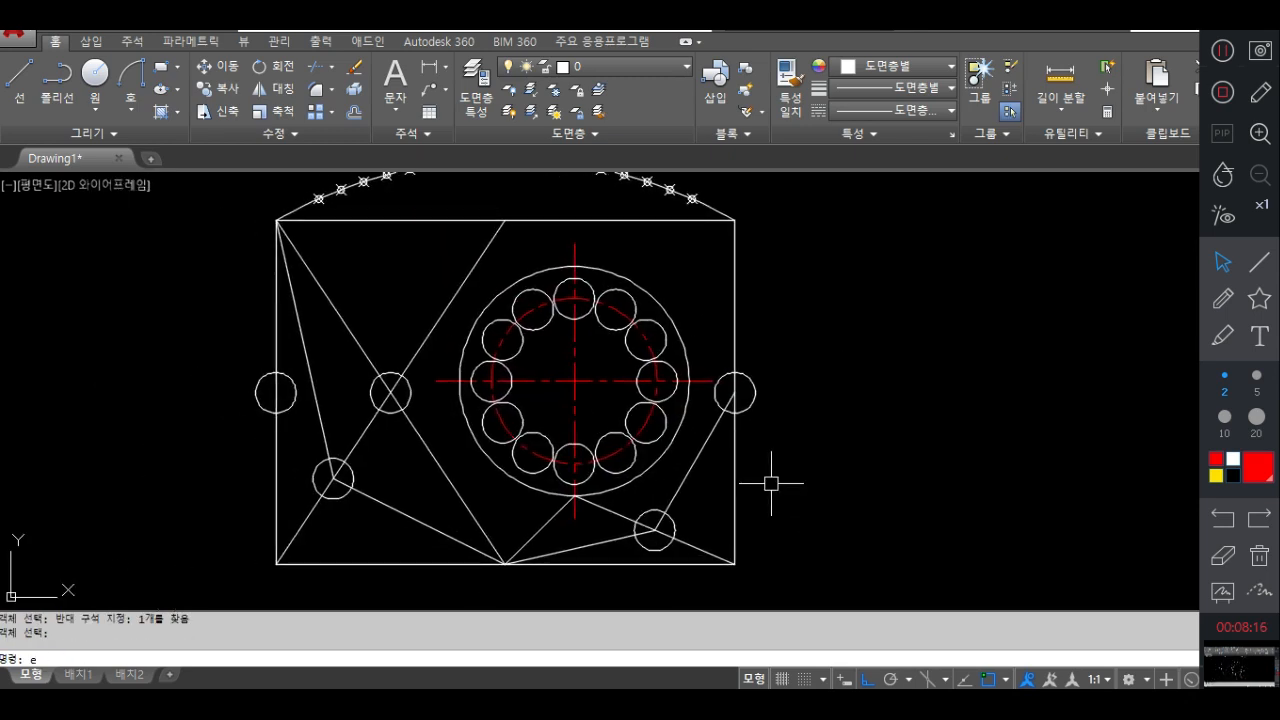
text(erase)
key(Return)
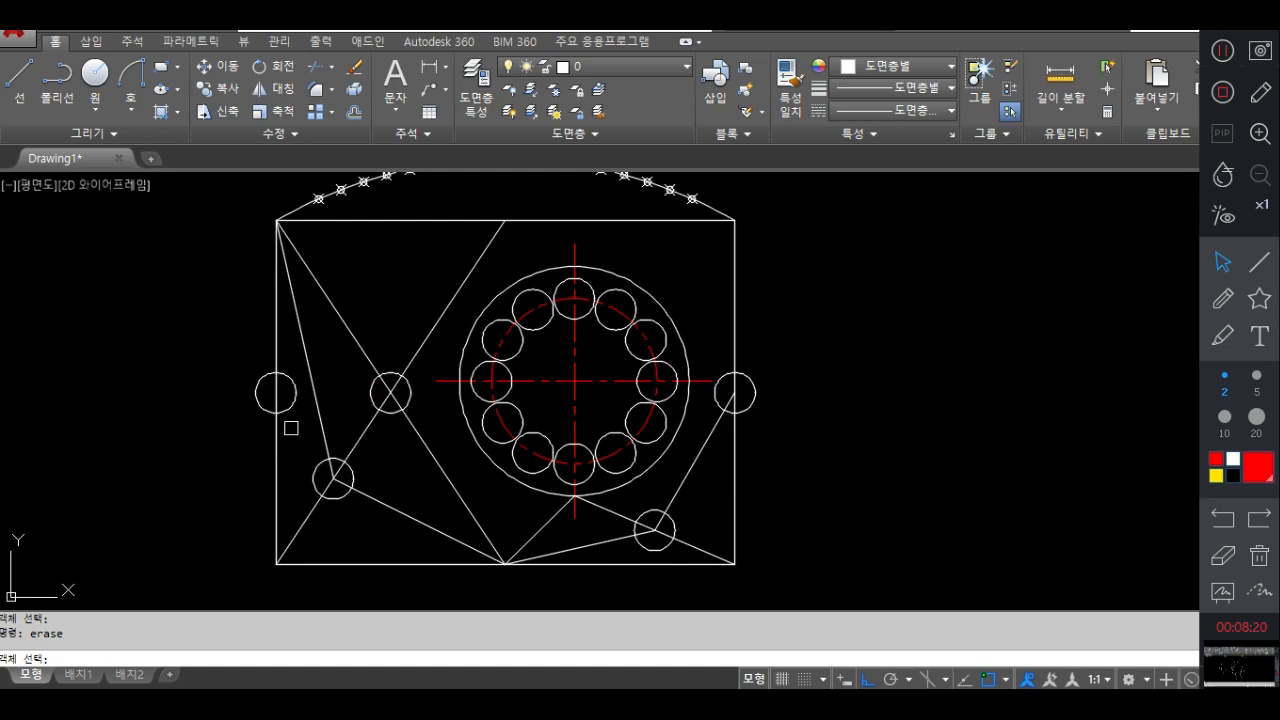
click(403, 330)
click(220, 478)
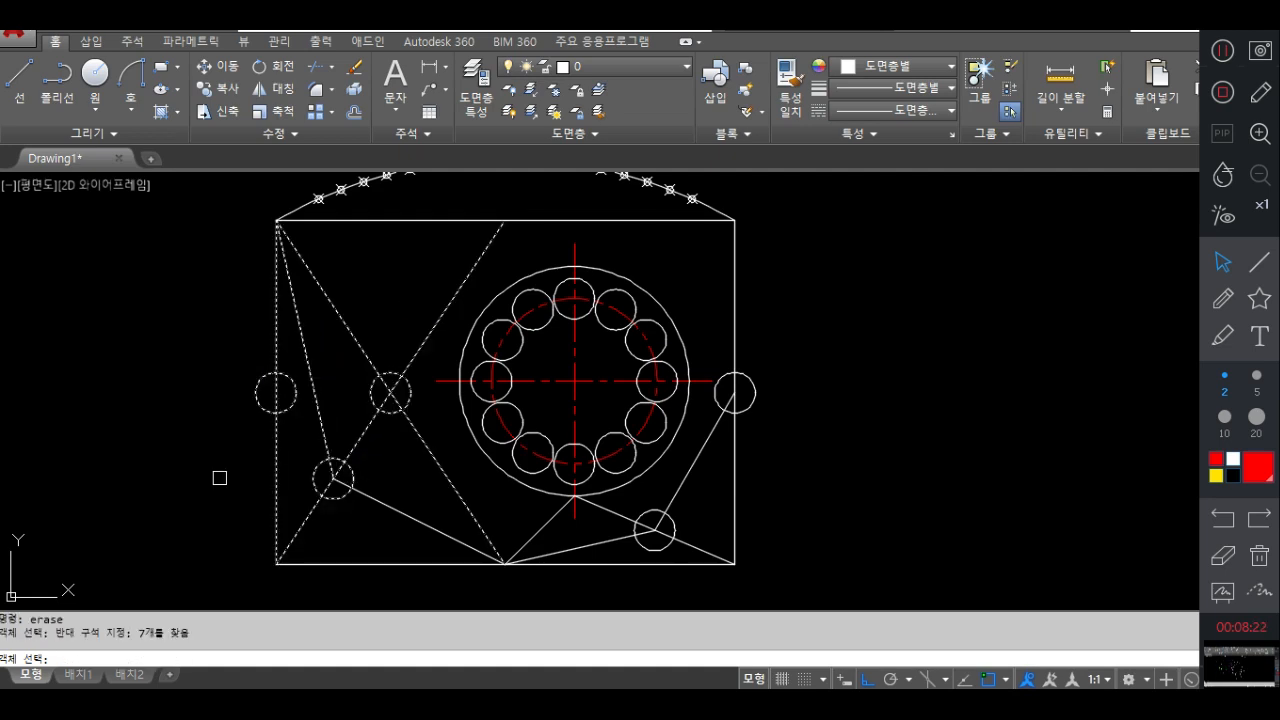
click(309, 338)
click(283, 334)
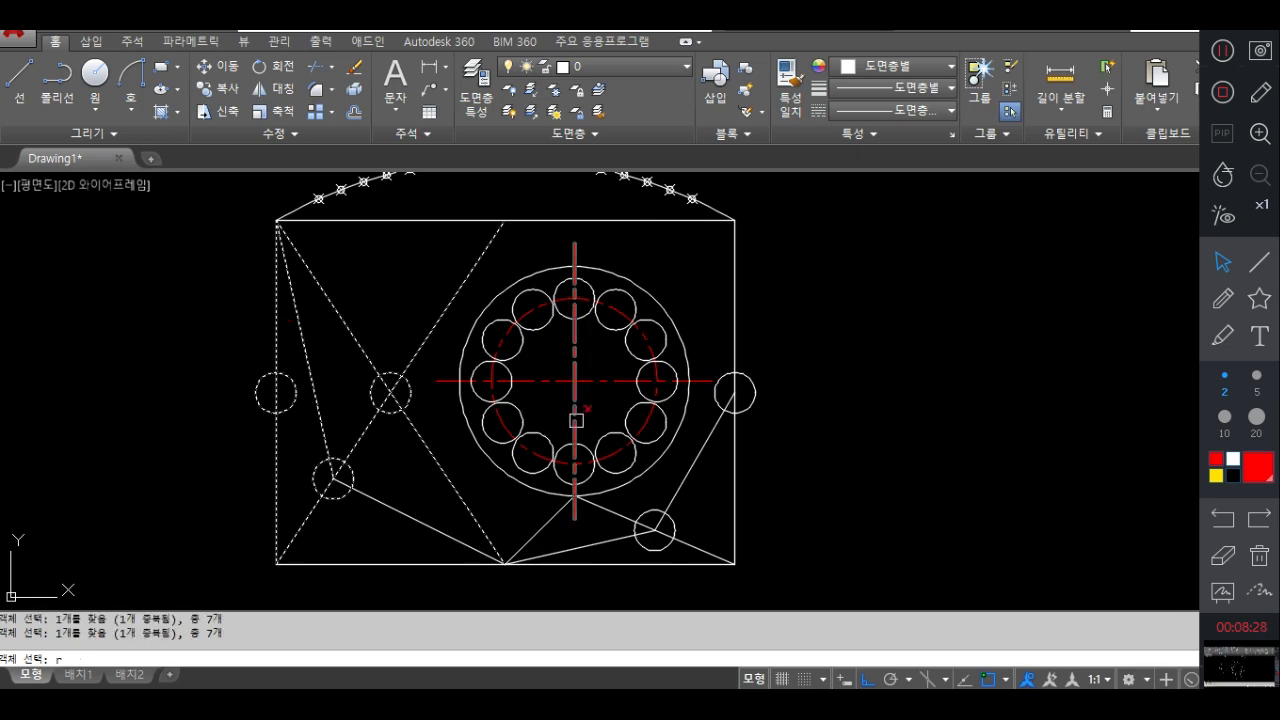
Use the Remove (R) option to take the two diagonals, the slanted line, the rectangle's left edge and the left circle out of the selection
key(Return)
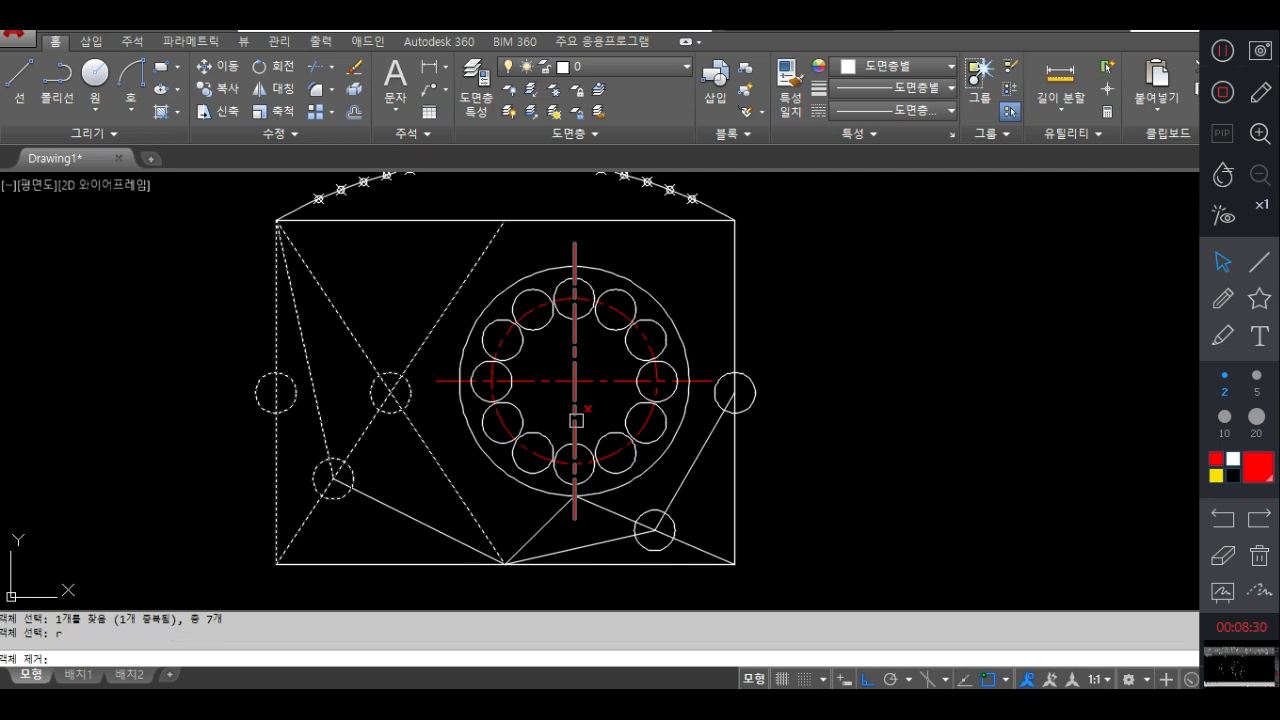
click(373, 359)
click(423, 337)
click(313, 365)
click(271, 350)
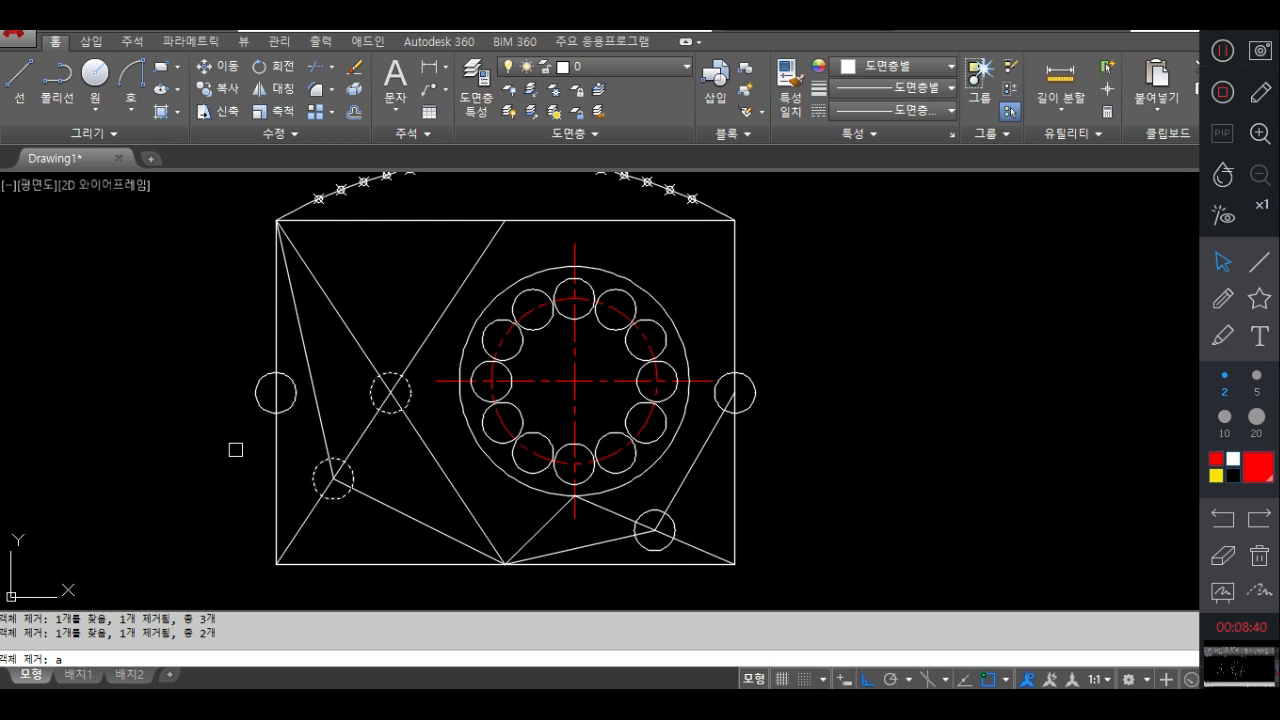
Add the circle on the rectangle's left edge back with the Add (A) option, complete the erase, and undo it
key(Return)
click(256, 382)
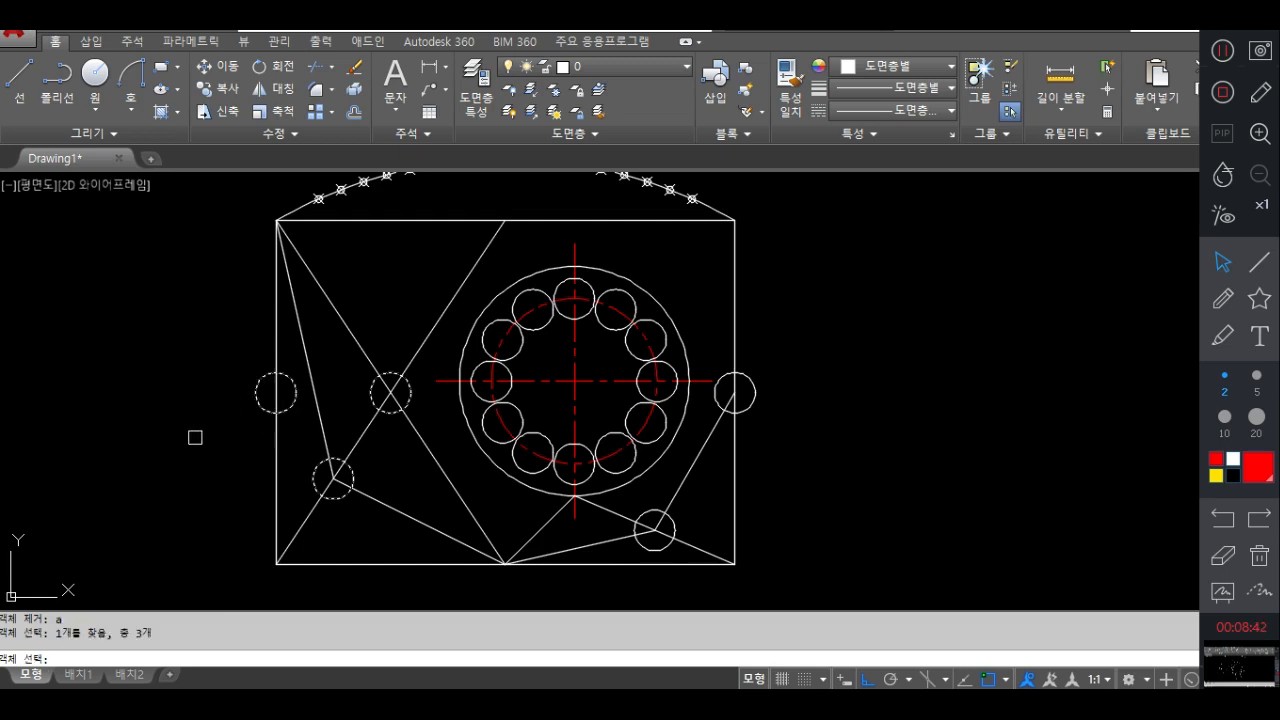
key(Return)
key(ctrl+z)
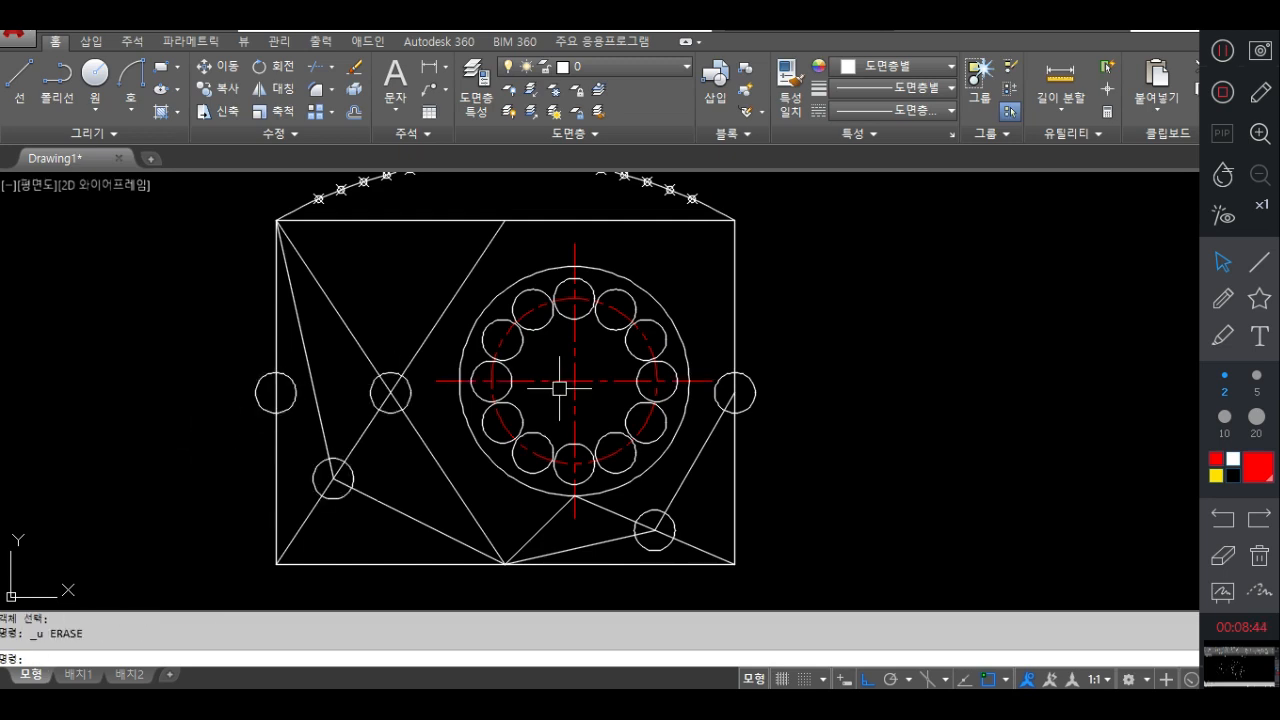
Handwrite the red-pen note "R : Remove" with a Korean explanation in the empty area beside the drawing
drag(735, 244, 733, 332)
mouse_move(712, 270)
mouse_down()
mouse_move(760, 312)
mouse_move(807, 303)
mouse_up()
click(801, 258)
mouse_move(865, 260)
mouse_down()
mouse_move(869, 305)
mouse_move(986, 289)
mouse_move(1017, 324)
mouse_up()
mouse_move(868, 342)
mouse_down()
mouse_move(893, 370)
mouse_move(928, 349)
mouse_move(910, 357)
mouse_move(966, 360)
mouse_move(997, 391)
mouse_move(1012, 364)
mouse_move(1063, 366)
mouse_move(1086, 404)
mouse_up()
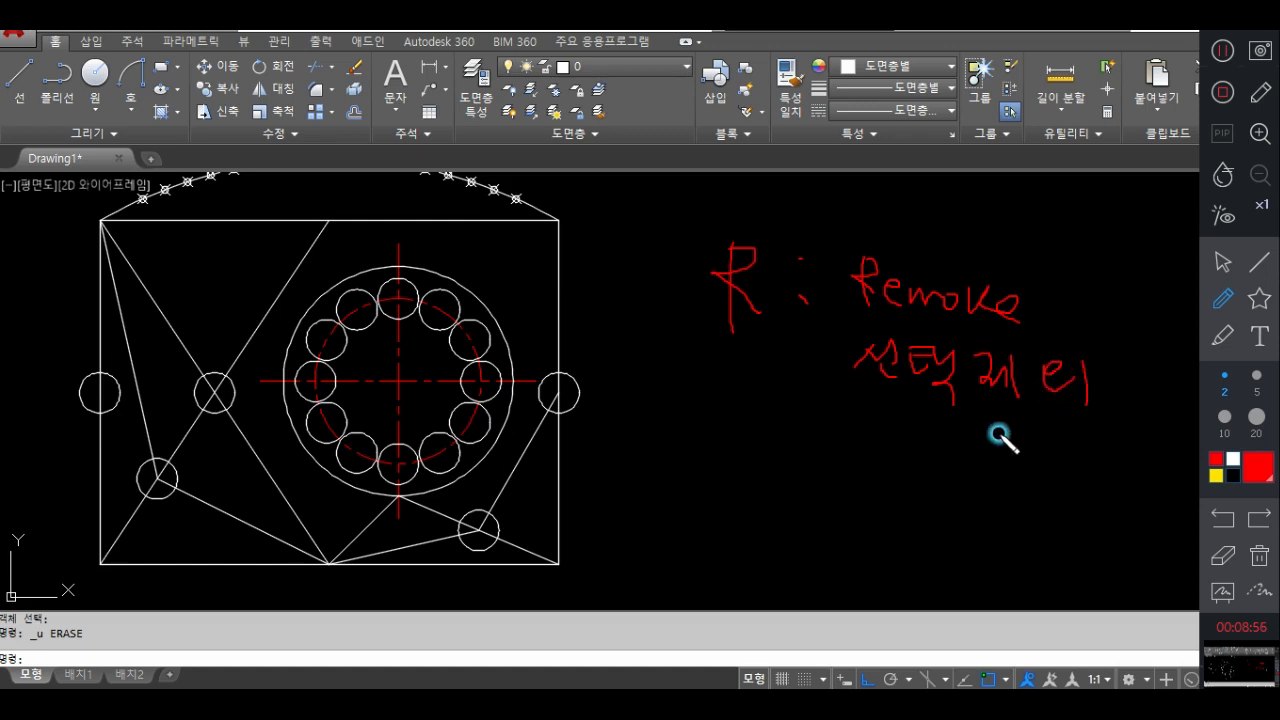
Handwrite further explanatory notes in red pen beneath the Remove note
drag(740, 423, 738, 490)
mouse_move(752, 422)
mouse_down()
mouse_move(785, 490)
mouse_move(787, 462)
mouse_up()
click(825, 445)
click(826, 478)
drag(900, 472, 905, 488)
drag(940, 424, 940, 490)
mouse_move(936, 470)
mouse_down()
mouse_move(928, 482)
mouse_move(950, 488)
mouse_up()
mouse_move(976, 422)
mouse_down()
mouse_move(970, 484)
mouse_move(918, 548)
mouse_up()
drag(929, 528, 946, 546)
drag(956, 520, 962, 572)
mouse_move(976, 532)
mouse_down()
mouse_move(1034, 563)
mouse_move(1052, 605)
mouse_up()
mouse_move(1062, 512)
mouse_down()
mouse_move(1075, 541)
mouse_move(1100, 546)
mouse_up()
mouse_move(1082, 550)
mouse_down()
mouse_move(1088, 565)
mouse_move(1145, 575)
mouse_up()
drag(1145, 548, 1190, 535)
mouse_move(712, 248)
mouse_down()
mouse_move(694, 274)
mouse_move(703, 462)
mouse_up()
mouse_move(652, 428)
mouse_down()
mouse_move(622, 490)
mouse_move(640, 551)
mouse_move(628, 576)
mouse_up()
mouse_move(676, 506)
mouse_down()
mouse_move(698, 562)
mouse_move(745, 570)
mouse_up()
drag(778, 526, 768, 572)
mouse_move(758, 548)
mouse_down()
mouse_move(785, 548)
mouse_move(802, 572)
mouse_up()
mouse_move(790, 548)
mouse_down()
mouse_move(815, 546)
mouse_move(729, 594)
mouse_move(820, 571)
mouse_up()
Wipe the red handwritten notes off the screen and return to the normal cursor
click(1222, 555)
mouse_move(957, 277)
mouse_down()
mouse_move(1029, 363)
mouse_move(937, 480)
mouse_move(1118, 516)
mouse_move(1014, 531)
mouse_move(874, 480)
mouse_move(922, 322)
mouse_move(697, 263)
mouse_move(766, 391)
mouse_move(739, 481)
mouse_move(863, 480)
mouse_move(729, 566)
mouse_move(686, 520)
mouse_move(611, 536)
mouse_move(608, 477)
mouse_up()
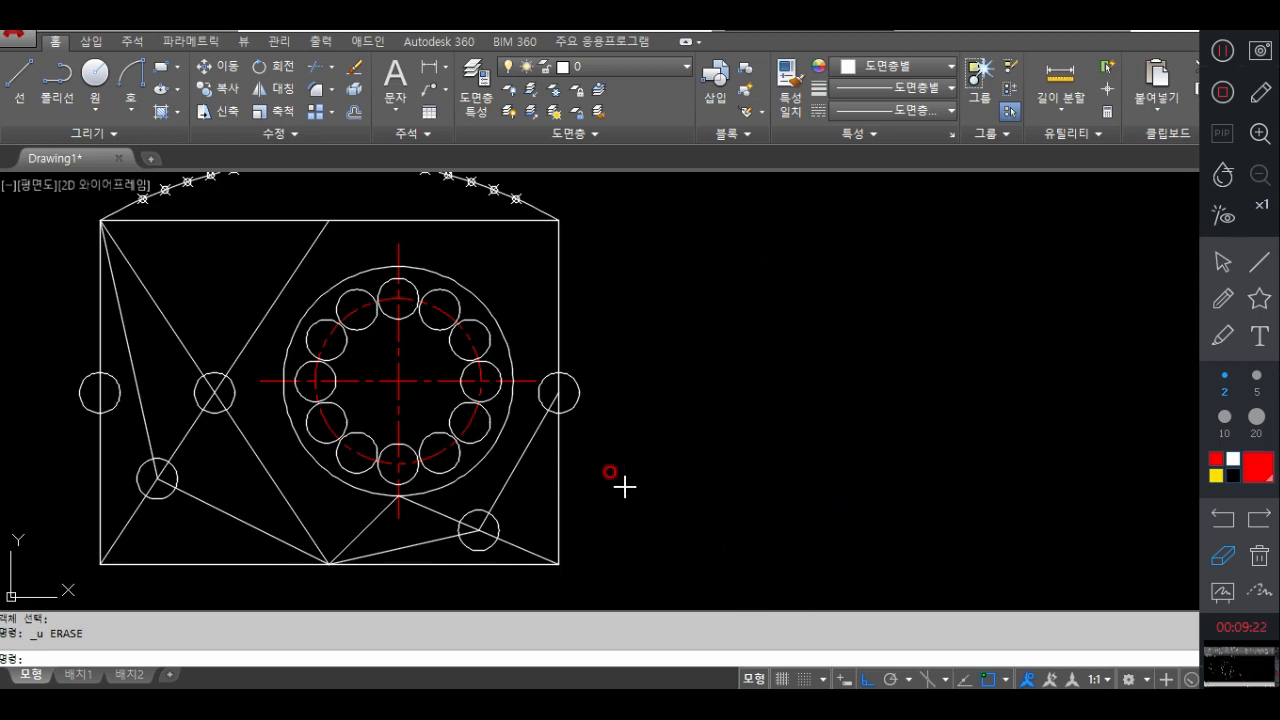
click(1215, 265)
Start Erase and select the lines, the rectangle's left edge and three circles in its left part with a crossing box
scroll(857, 380, down, 3)
scroll(649, 356, up, 4)
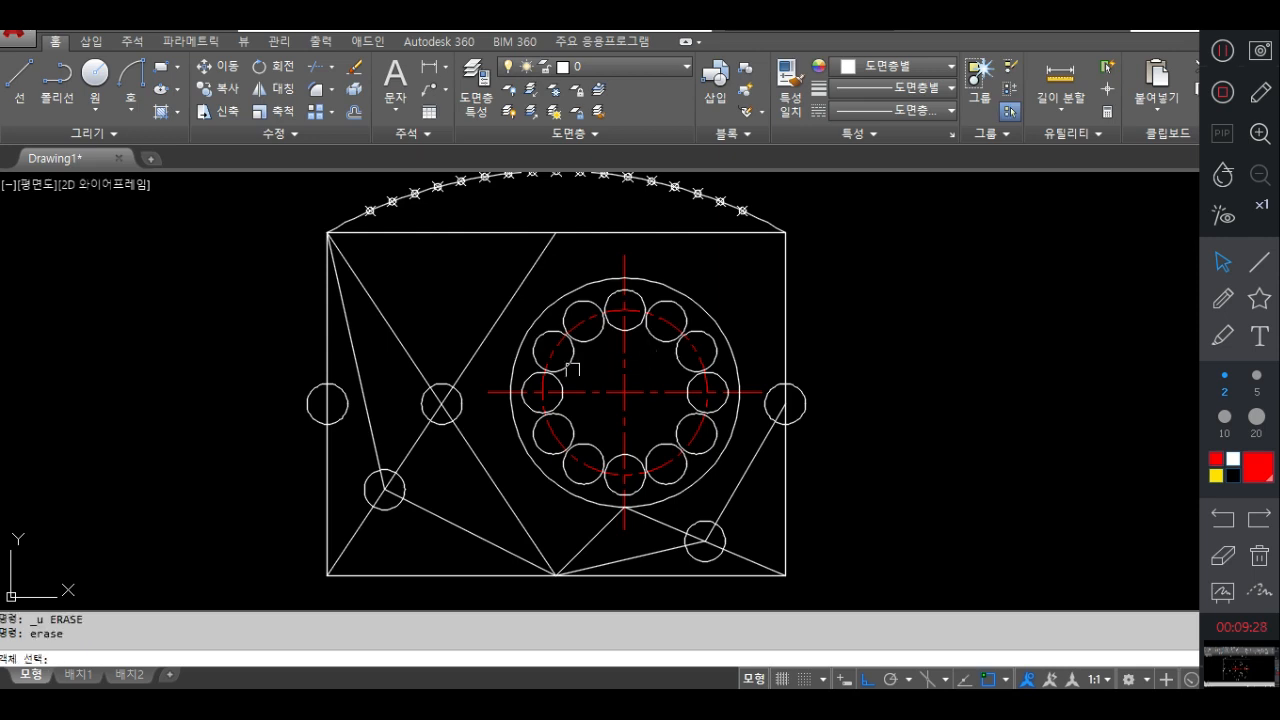
click(463, 332)
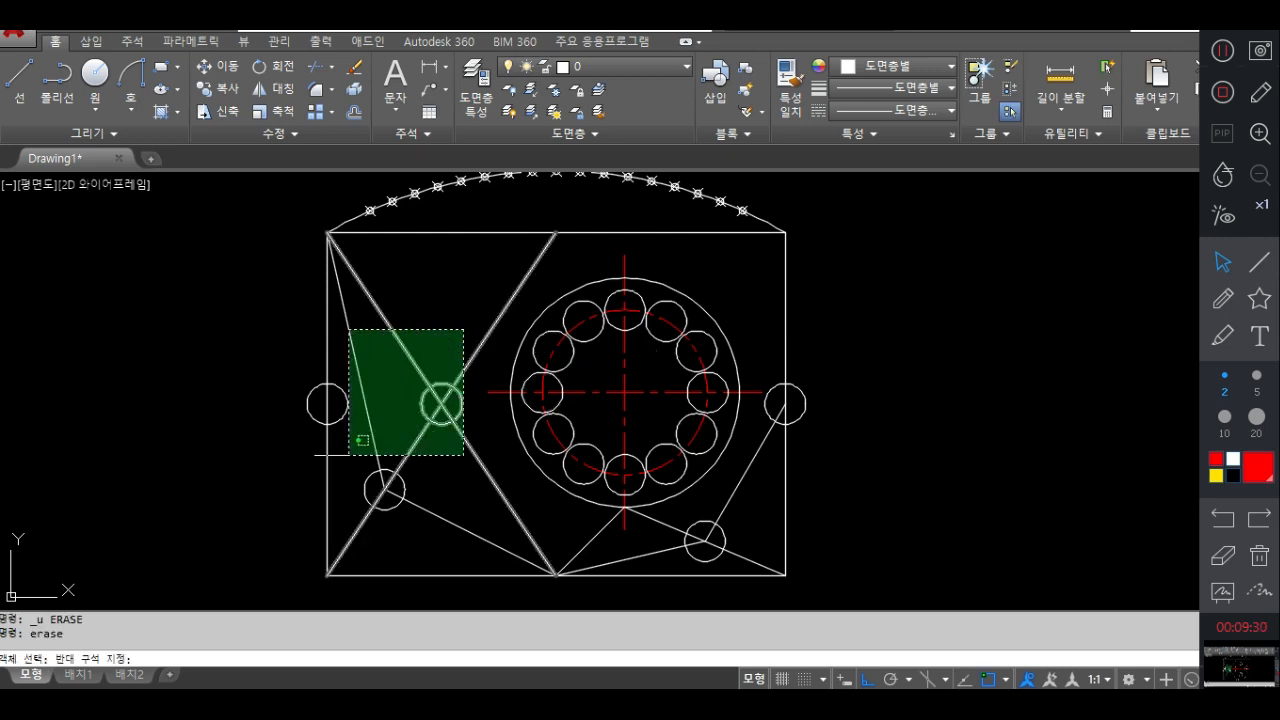
click(291, 489)
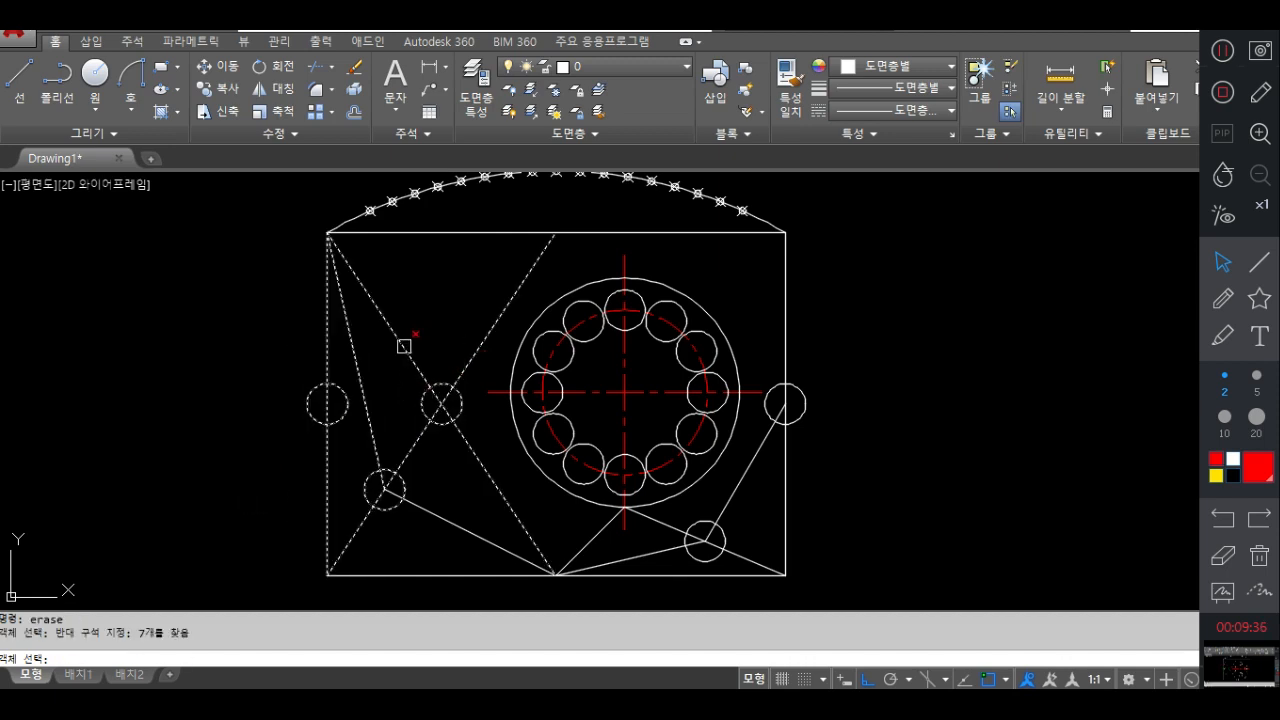
Use the Remove option to take both diagonals, the slanted line, the rectangle's left edge and its circle out of the selection
key(Return)
click(404, 345)
click(486, 338)
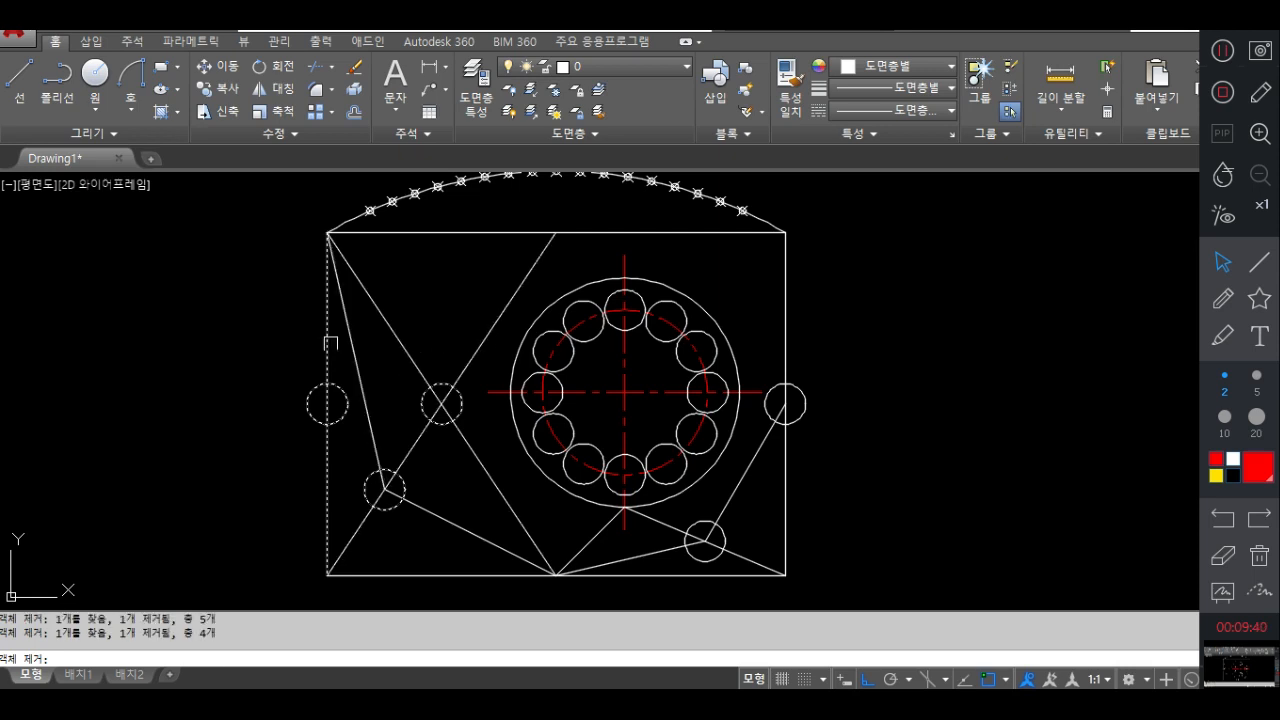
click(348, 433)
click(337, 420)
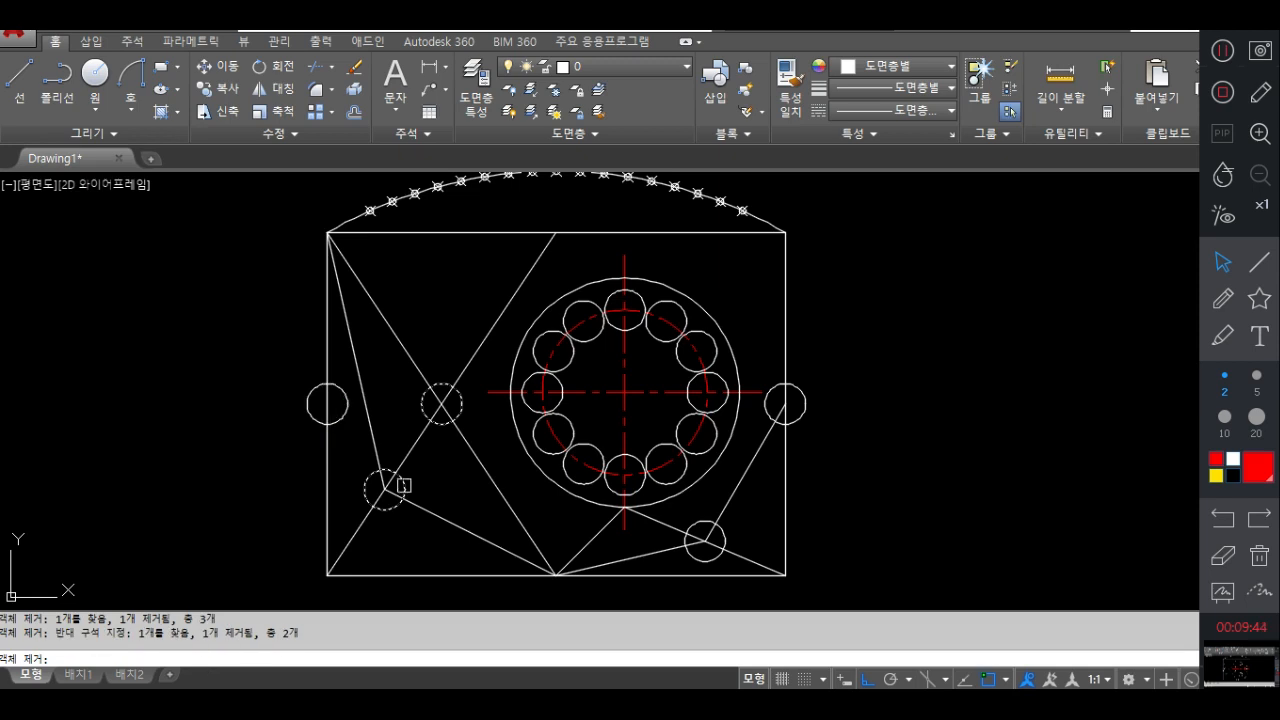
Add the slanted line and the left-edge circle back with the Add (A) option, and cancel the erase
text(a)
key(Return)
click(358, 371)
click(337, 395)
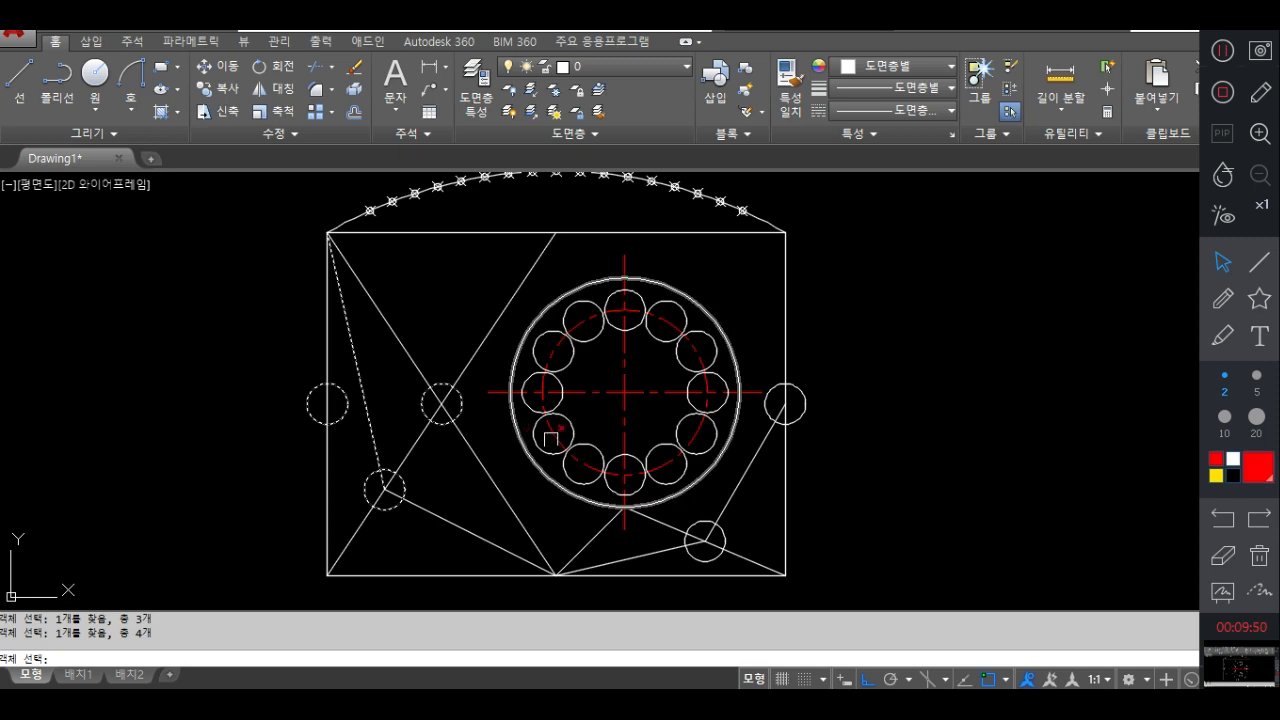
key(Escape)
key(Escape)
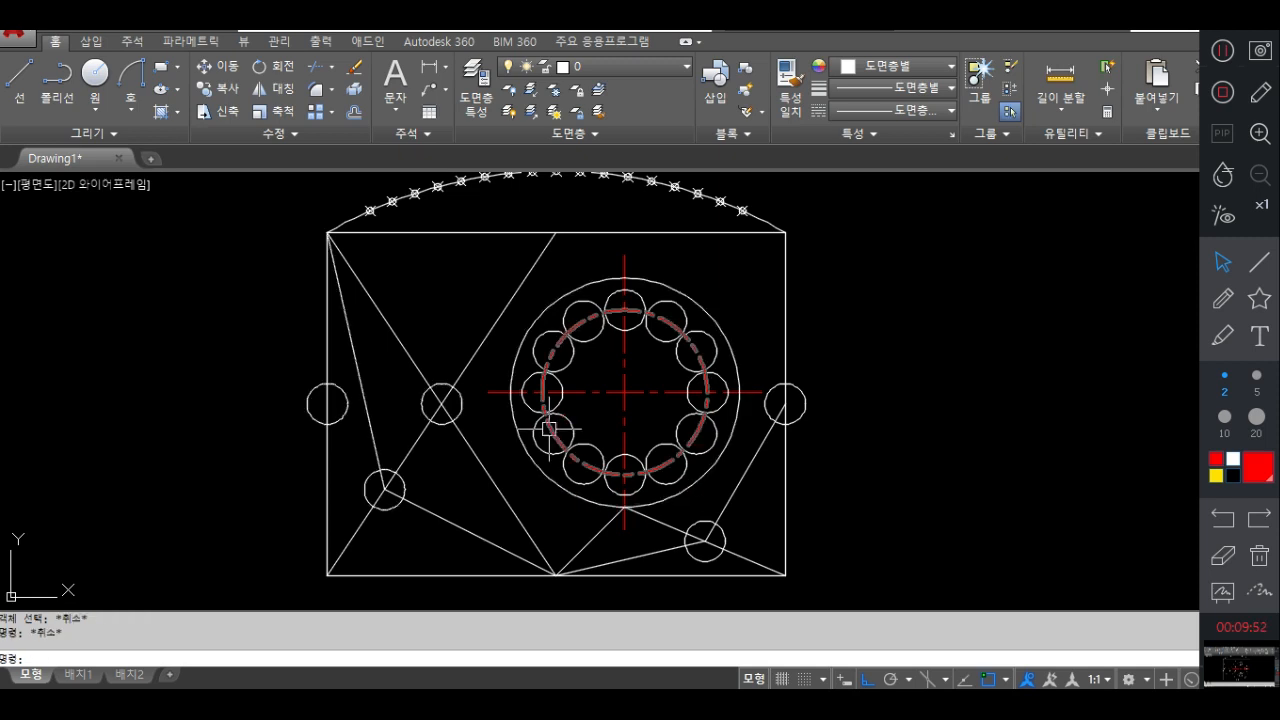
Restart Erase and crossing-select the diagonals, slanted line, left edge, left-edge circle and the circle where the diagonals cross
text(erase)
key(Return)
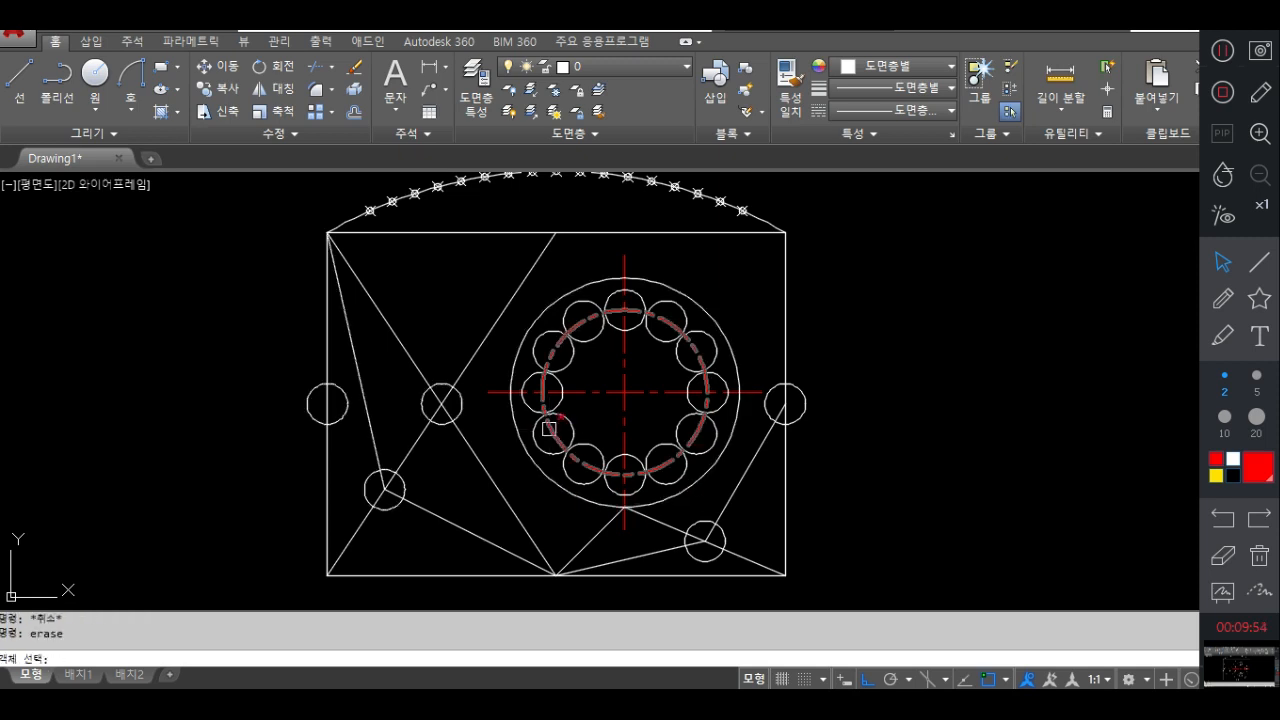
click(472, 327)
click(263, 464)
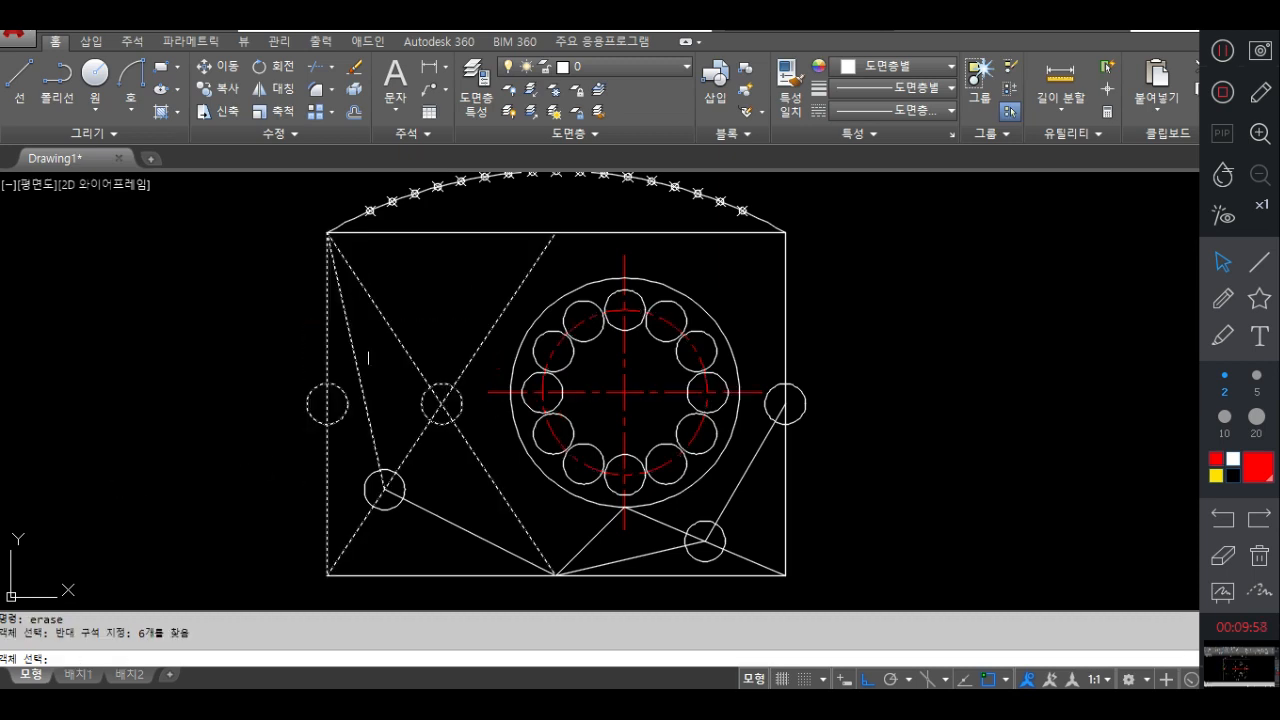
Deselect one diagonal, the middle circle, the slanted line, the left circle and the left edge directly, without the Remove option
shift+click(388, 331)
shift+click(423, 391)
shift+click(360, 369)
shift+click(338, 393)
shift+click(334, 357)
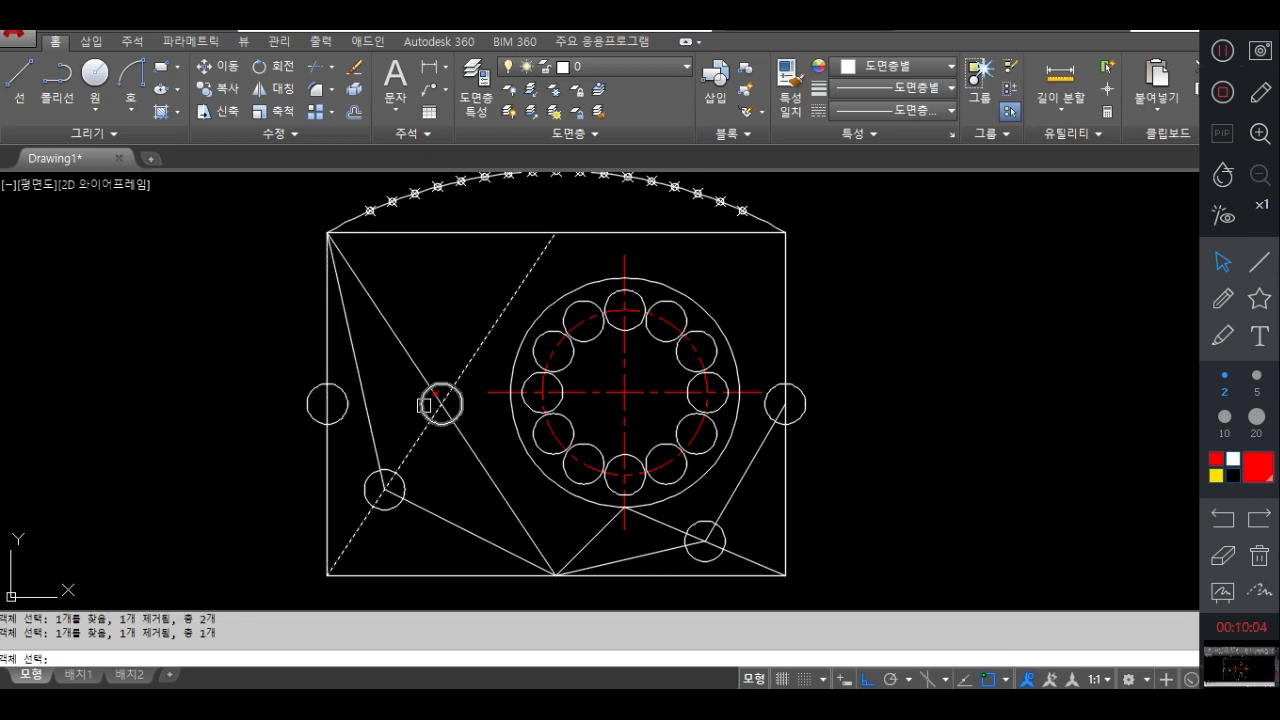
Add the left-edge circle and the deselected diagonal back to the selection and complete the erase
click(347, 406)
click(405, 347)
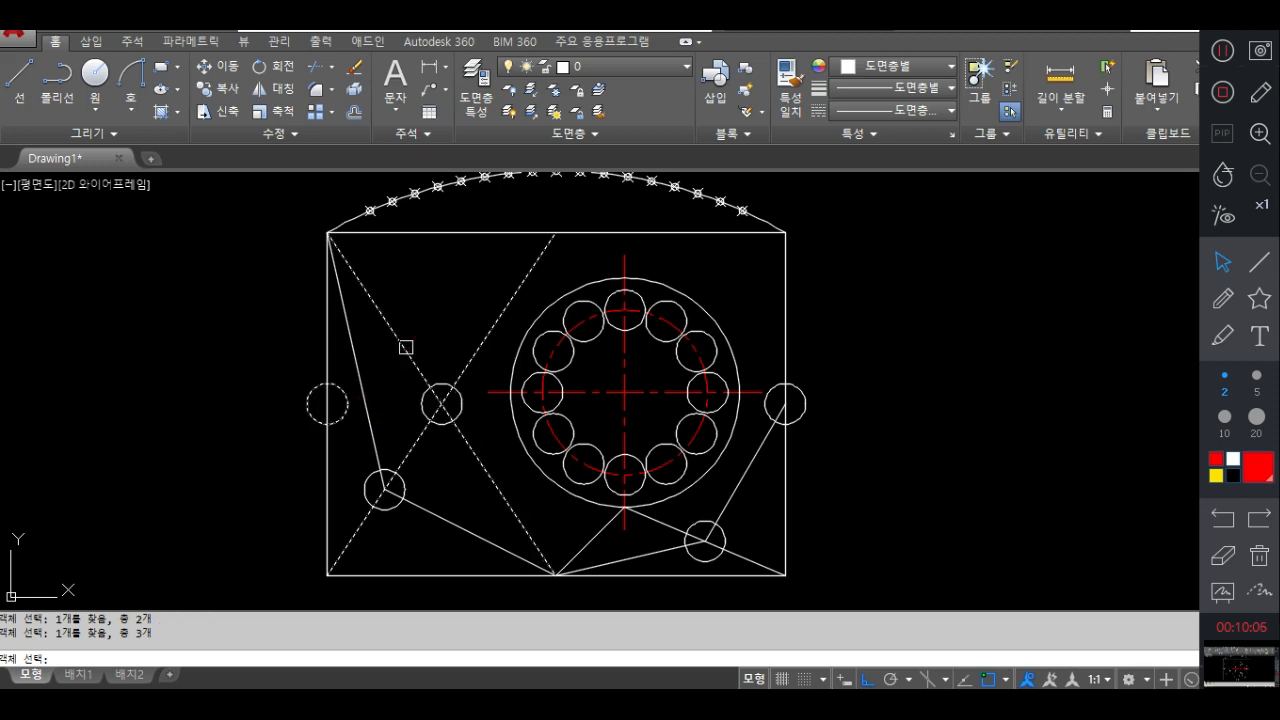
key(Return)
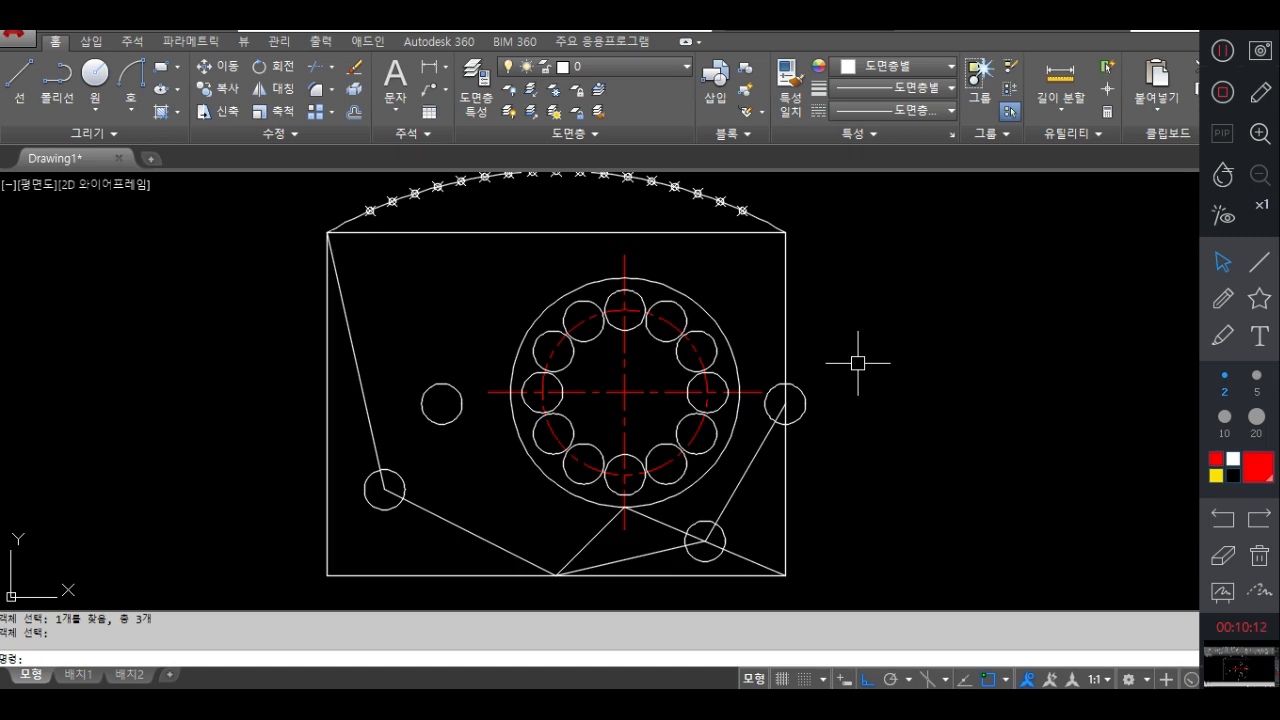
Handwrite the summary note "O. P" in red pen beside the rectangle's upper corner
mouse_move(943, 294)
middle_down()
mouse_move(849, 360)
mouse_move(791, 297)
middle_up()
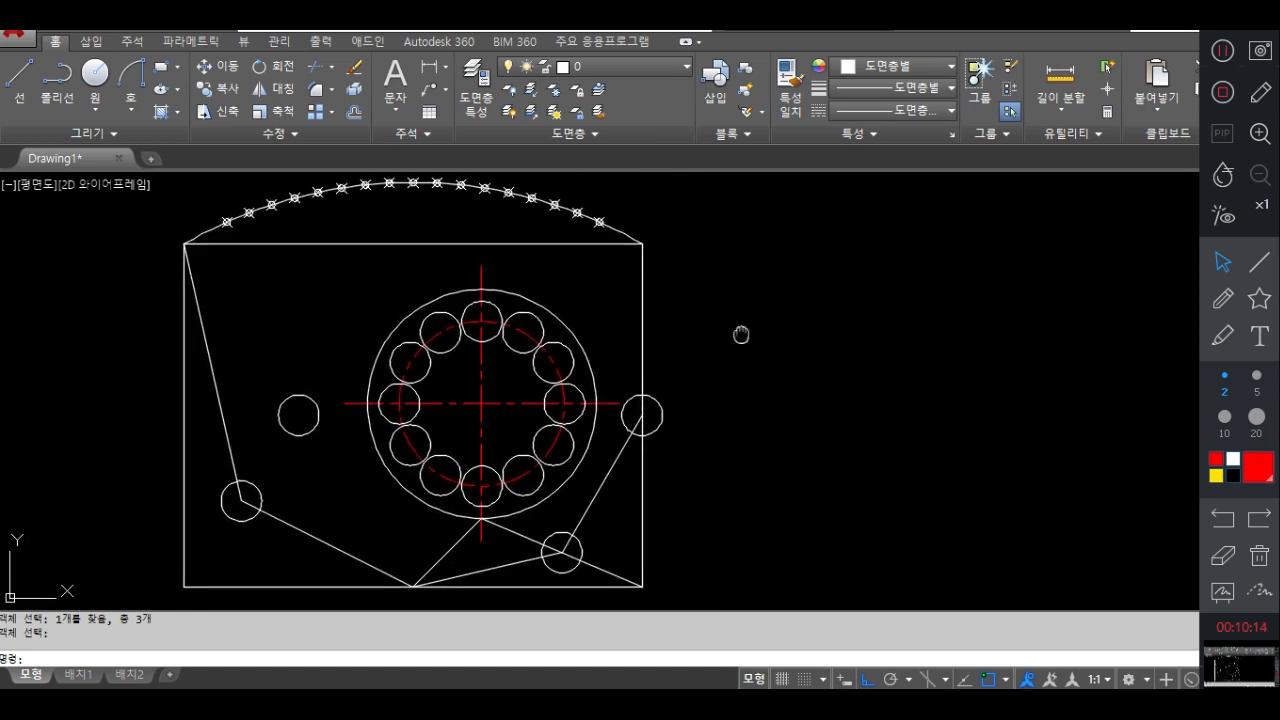
middle_drag(741, 335, 813, 335)
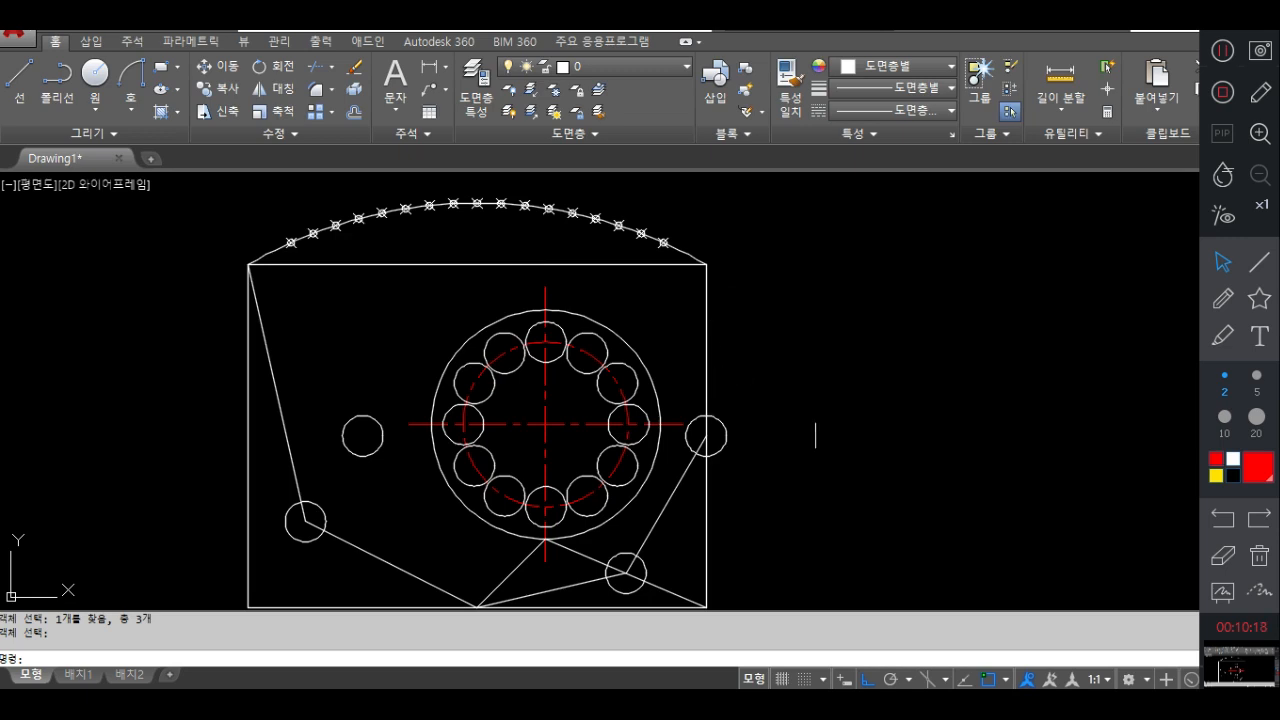
middle_drag(814, 419, 811, 406)
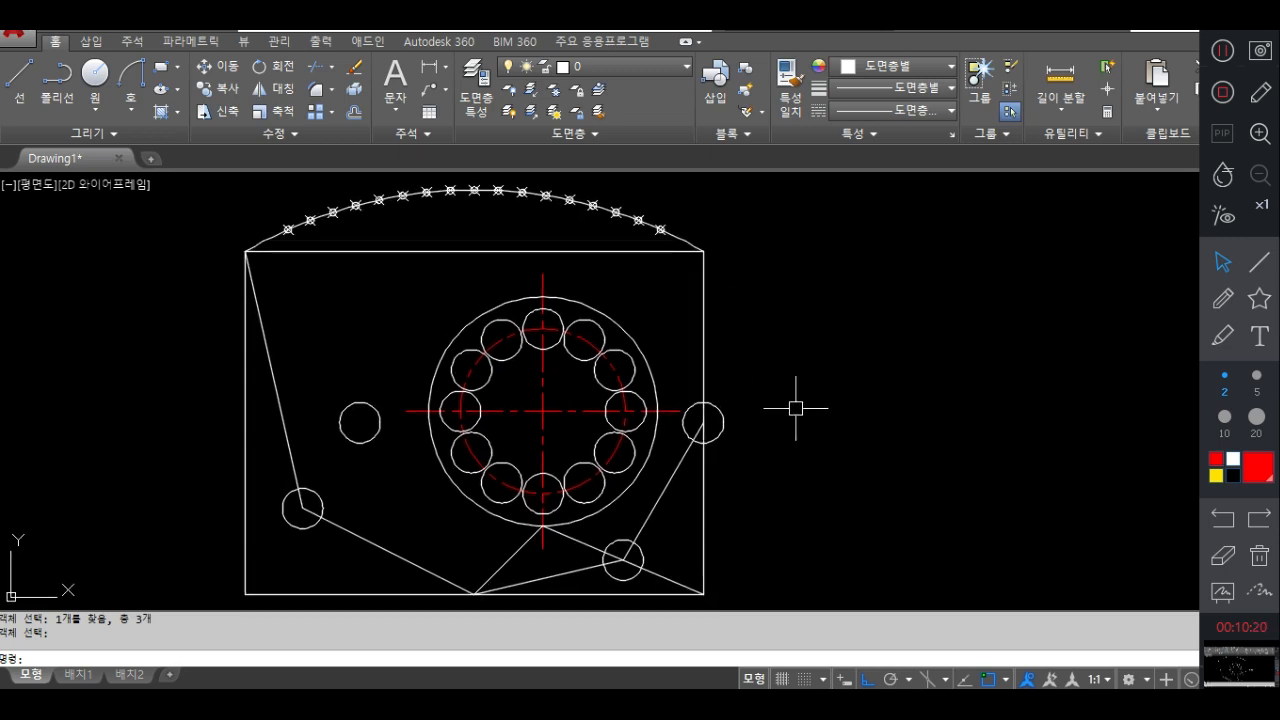
click(1222, 298)
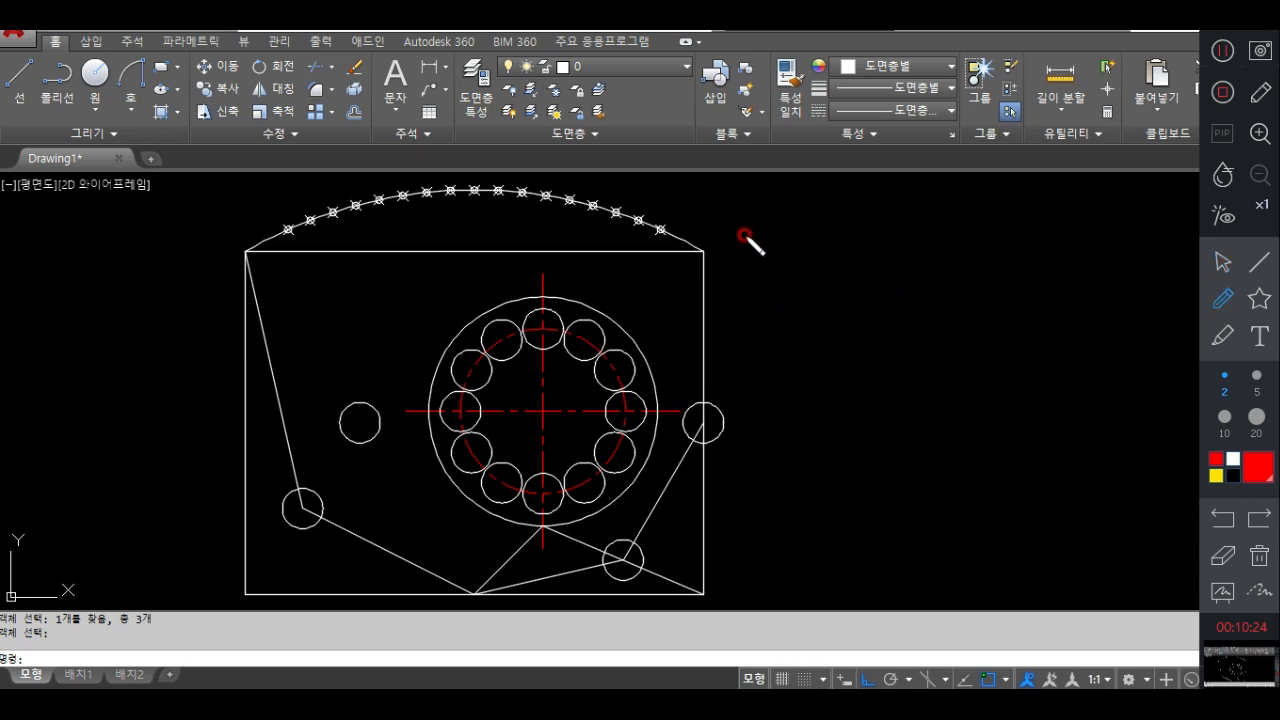
drag(651, 242, 679, 249)
drag(693, 275, 704, 279)
mouse_move(746, 238)
mouse_down()
mouse_move(815, 261)
mouse_move(816, 276)
mouse_up()
click(772, 253)
drag(818, 237, 804, 247)
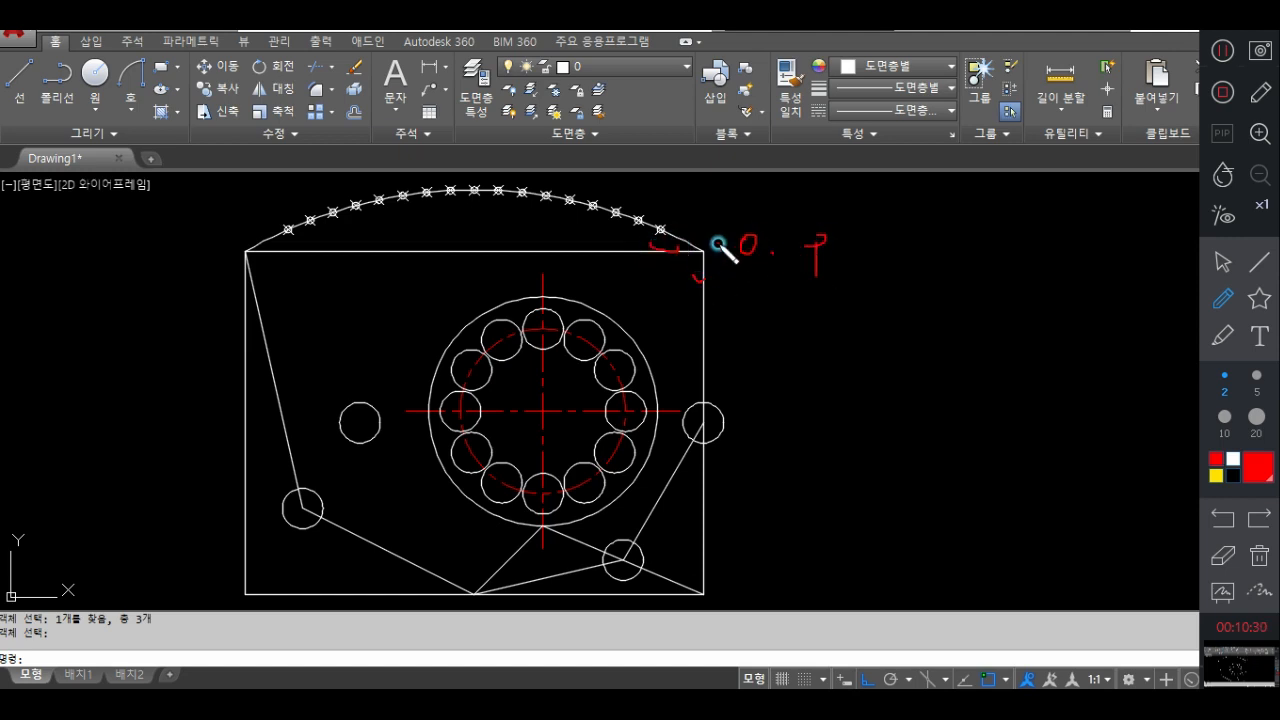
Write "W" with a box enclosing a circle, and "C" with a box enclosing one circle and crossing another
mouse_move(749, 296)
mouse_down()
mouse_move(828, 324)
mouse_move(878, 276)
mouse_move(843, 329)
mouse_move(849, 297)
mouse_move(860, 314)
mouse_move(849, 294)
mouse_up()
click(803, 374)
mouse_move(775, 351)
mouse_down()
mouse_move(757, 362)
mouse_move(775, 381)
mouse_move(826, 397)
mouse_move(889, 386)
mouse_move(826, 397)
mouse_move(866, 383)
mouse_move(856, 368)
mouse_move(891, 388)
mouse_move(886, 372)
mouse_up()
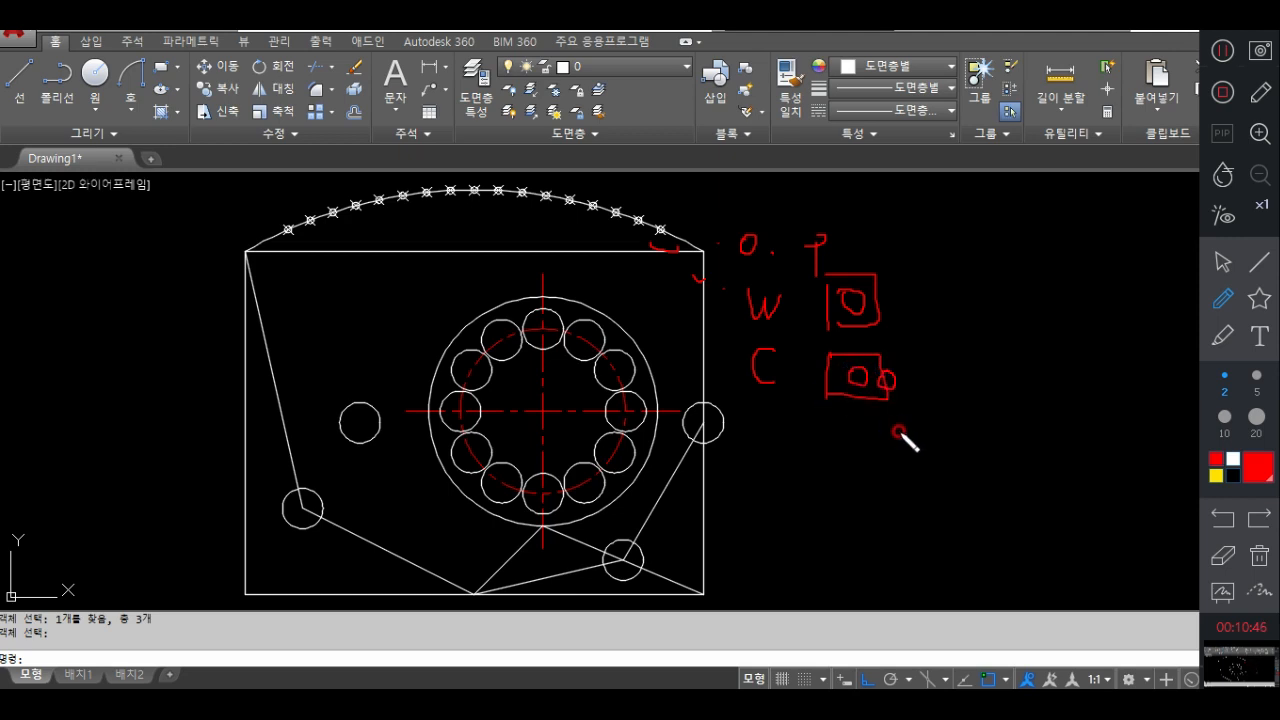
Write "WP" with a polygon around a circle, and "CP" with a polygon enclosing and crossing circles
mouse_move(760, 430)
mouse_down()
mouse_move(777, 443)
mouse_move(800, 430)
mouse_move(813, 468)
mouse_move(815, 456)
mouse_up()
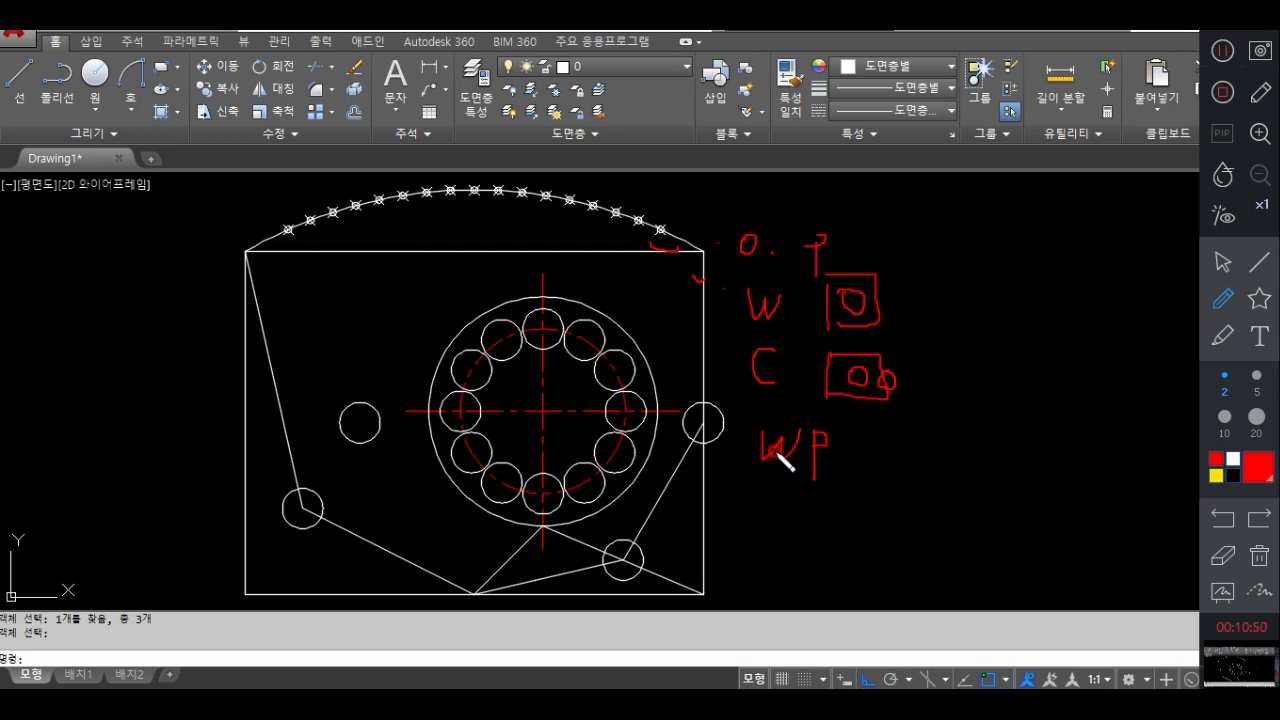
mouse_move(905, 450)
mouse_down()
mouse_move(994, 429)
mouse_move(970, 468)
mouse_move(931, 486)
mouse_move(923, 449)
mouse_move(909, 451)
mouse_move(948, 442)
mouse_move(927, 452)
mouse_up()
mouse_move(757, 491)
mouse_down()
mouse_move(790, 537)
mouse_move(903, 526)
mouse_move(951, 543)
mouse_move(877, 568)
mouse_move(883, 534)
mouse_move(888, 558)
mouse_move(922, 510)
mouse_move(910, 547)
mouse_up()
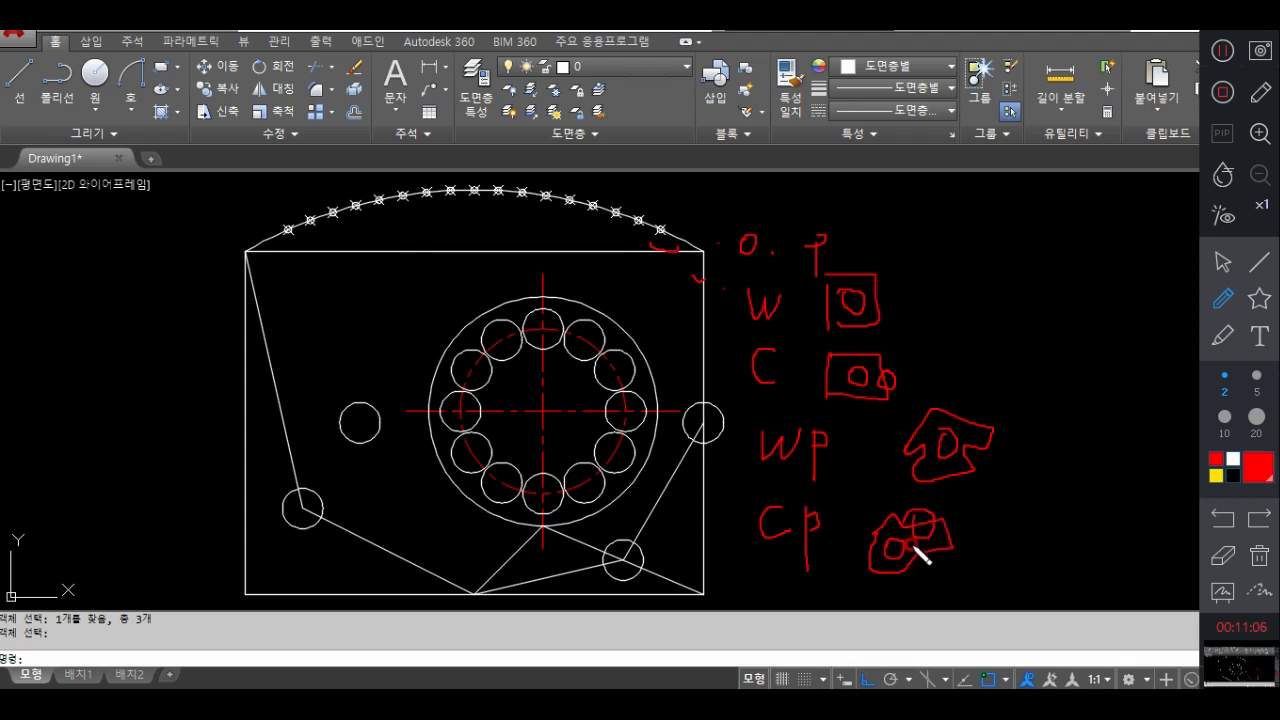
Write "f" for Fence and sketch a bent fence line crossing three circles next to it
mouse_move(978, 224)
mouse_down()
mouse_move(964, 276)
mouse_move(978, 240)
mouse_up()
drag(1046, 294, 1046, 283)
drag(1106, 238, 1108, 242)
mouse_move(996, 330)
mouse_down()
mouse_move(1097, 245)
mouse_move(1140, 352)
mouse_up()
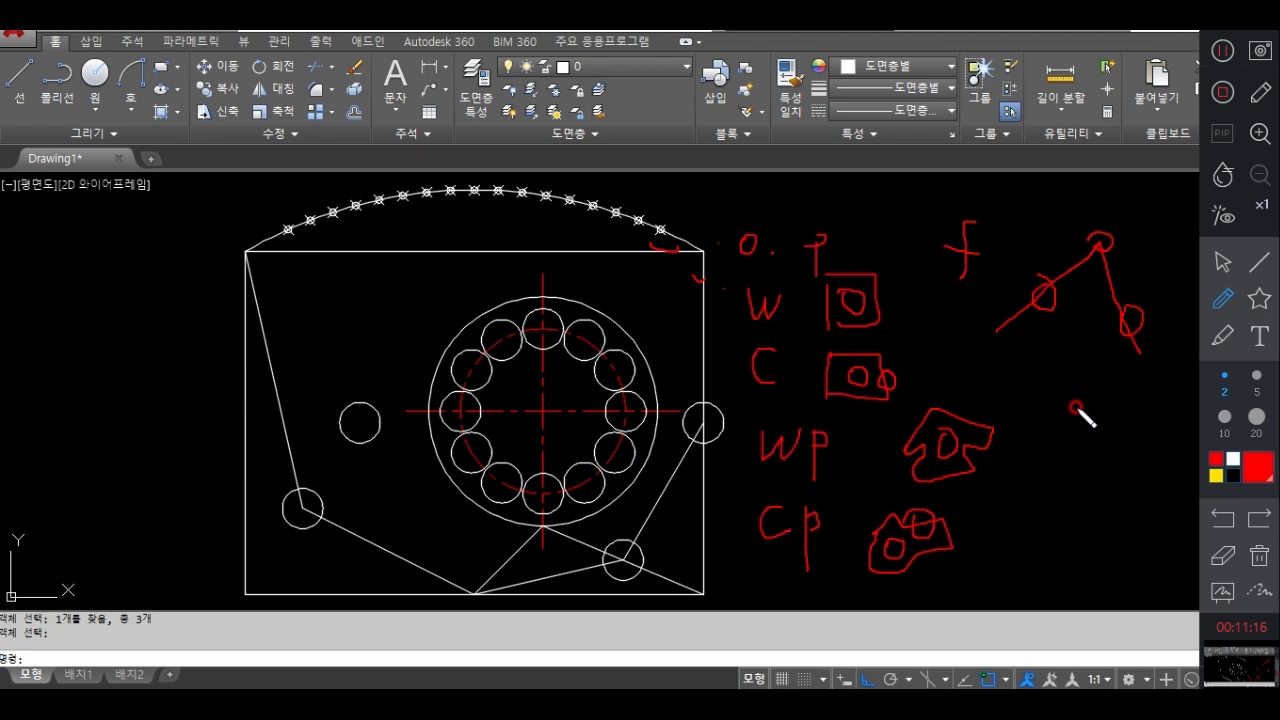
Write "R" with three circles and an arrow to one of them, and "A" with small circles below it
mouse_move(1051, 379)
mouse_down()
mouse_move(1045, 414)
mouse_move(1058, 387)
mouse_move(1075, 404)
mouse_up()
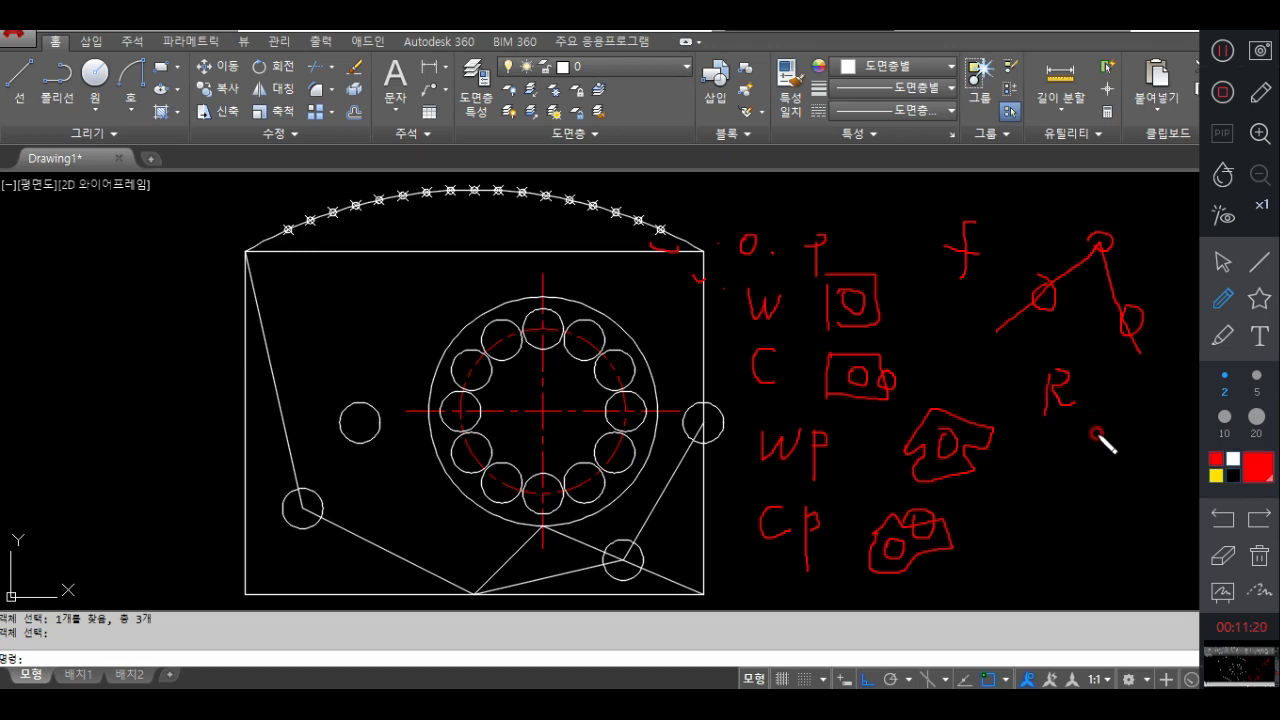
mouse_move(1074, 449)
mouse_down()
mouse_move(1077, 434)
mouse_move(1131, 437)
mouse_move(1146, 422)
mouse_up()
drag(1143, 471, 1146, 491)
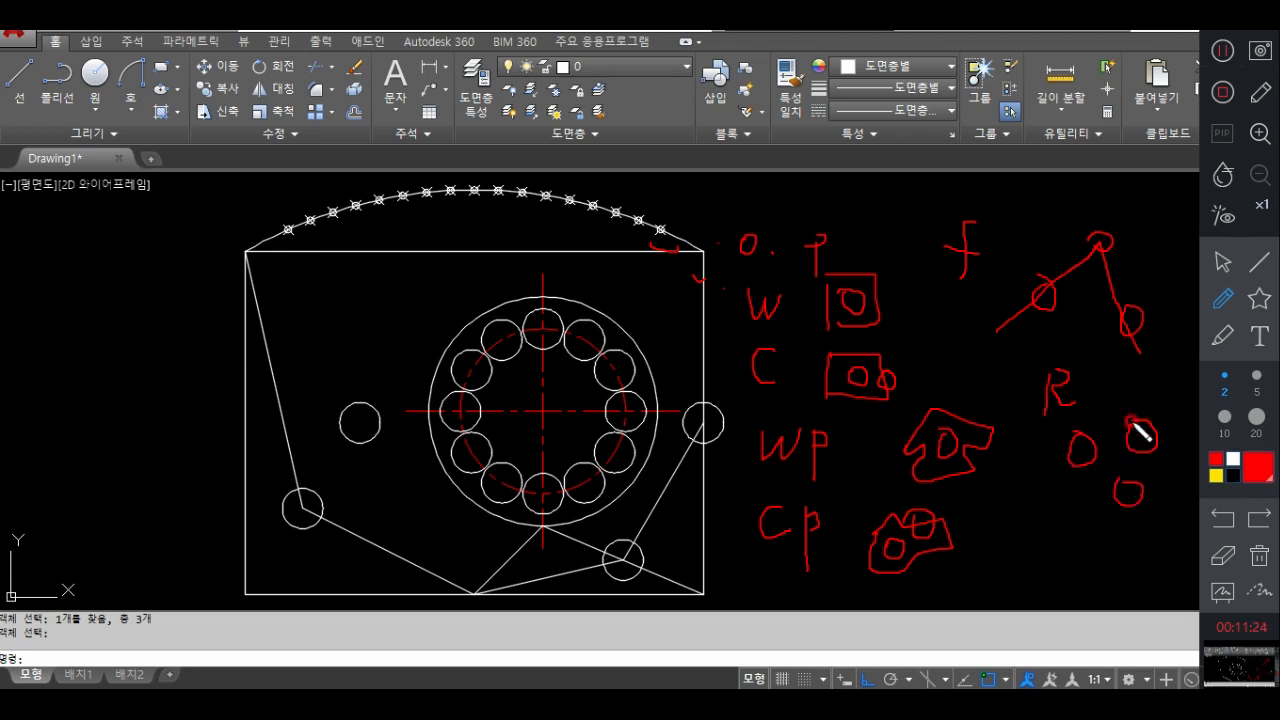
mouse_move(1140, 432)
mouse_down()
mouse_move(1170, 398)
mouse_move(1157, 400)
mouse_move(1180, 350)
mouse_up()
mouse_move(1006, 548)
mouse_down()
mouse_move(1033, 537)
mouse_move(1082, 577)
mouse_move(1076, 549)
mouse_move(1138, 561)
mouse_move(1167, 538)
mouse_up()
drag(1166, 545, 1158, 554)
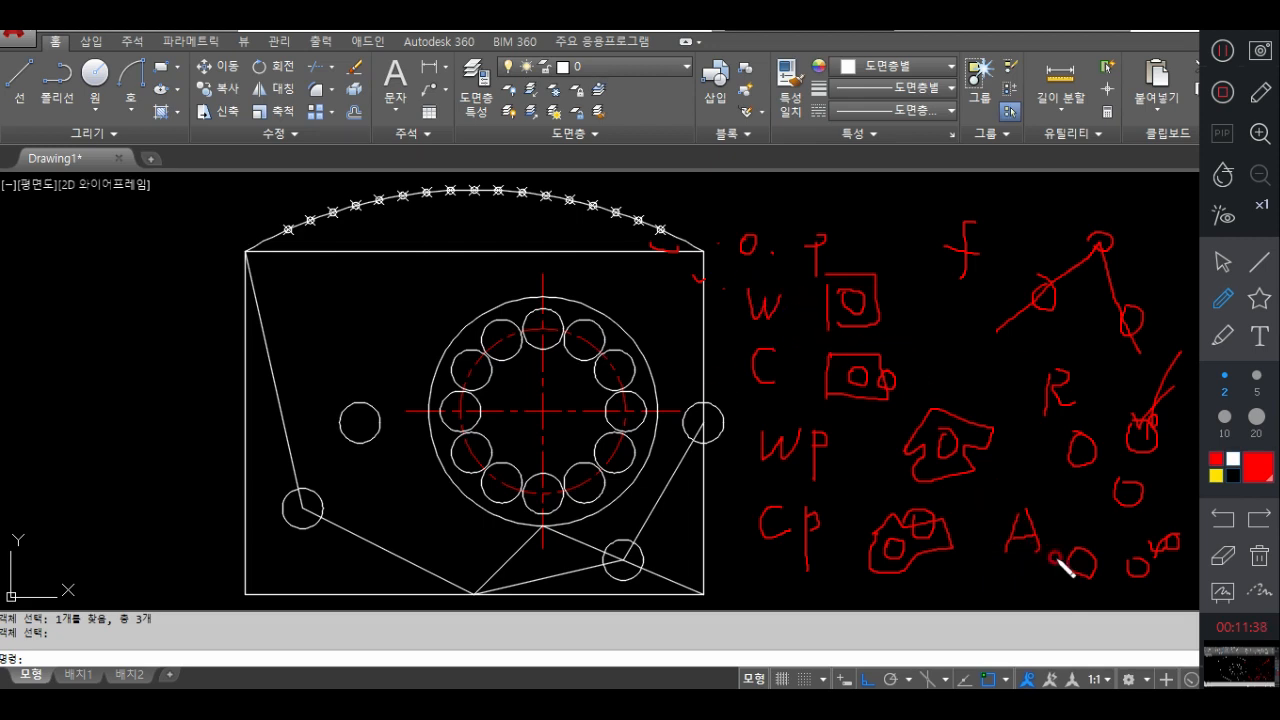
Circle all the summary notes, underline "W", and draw a rightward arrow for W and a leftward arrow for C
mouse_move(1100, 570)
mouse_down()
mouse_move(923, 580)
mouse_move(680, 266)
mouse_move(1149, 243)
mouse_move(1104, 567)
mouse_up()
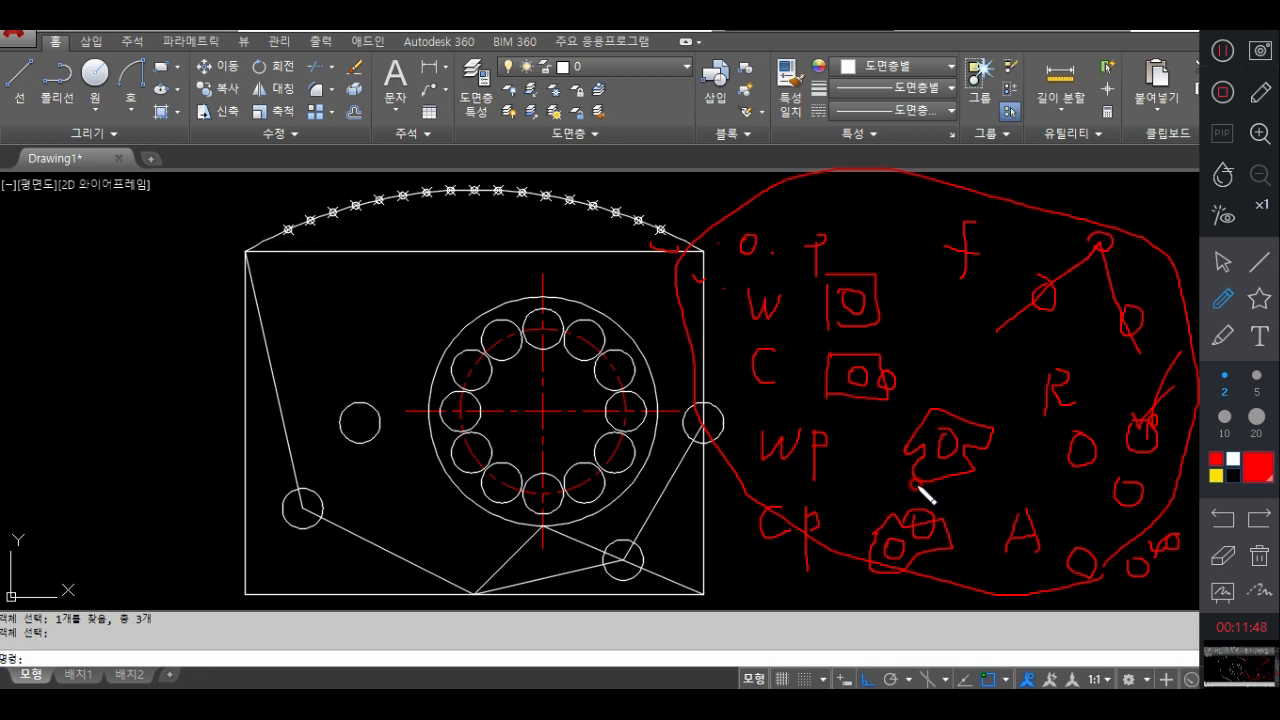
drag(738, 323, 828, 324)
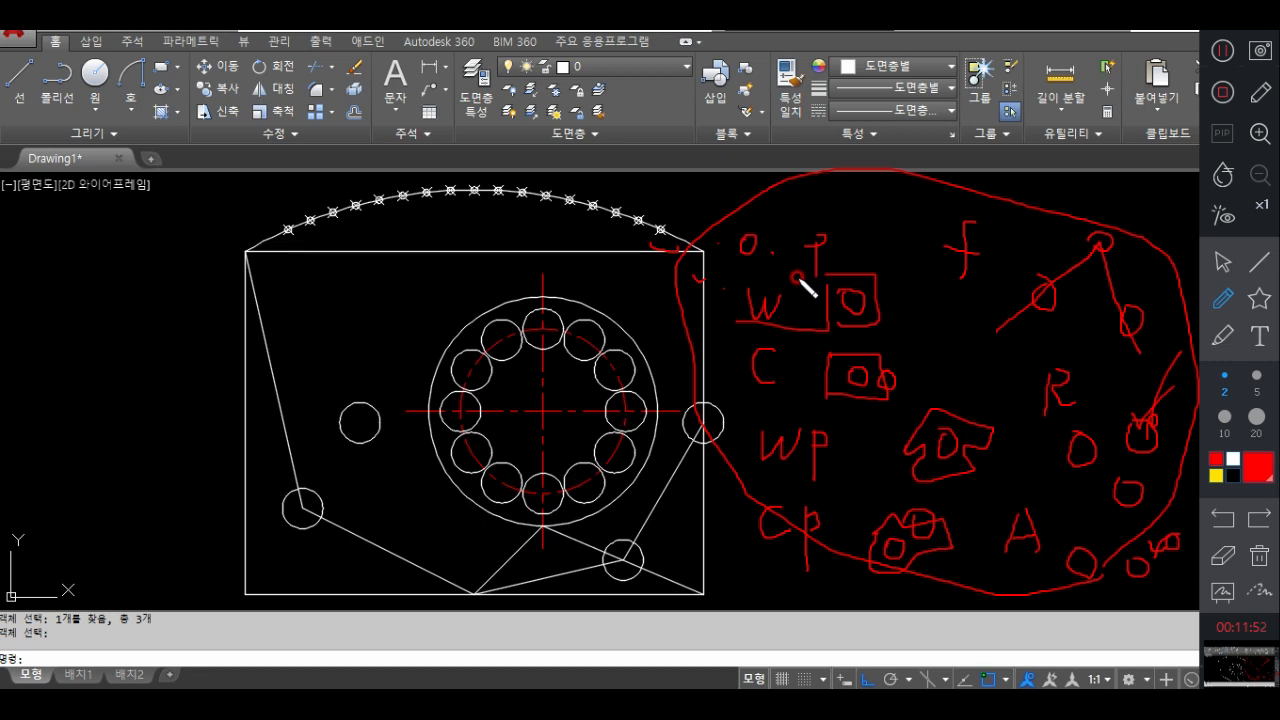
mouse_move(797, 277)
mouse_down()
mouse_move(920, 288)
mouse_move(895, 295)
mouse_up()
mouse_move(930, 352)
mouse_down()
mouse_move(788, 349)
mouse_move(817, 363)
mouse_up()
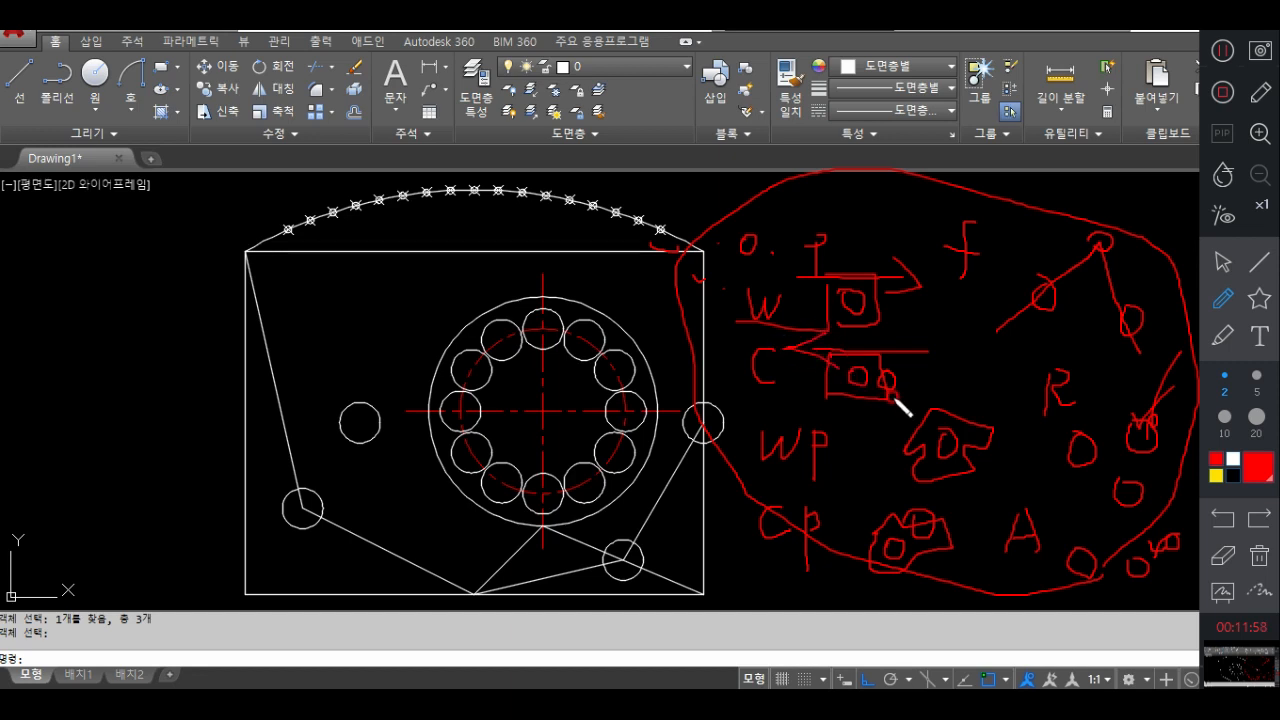